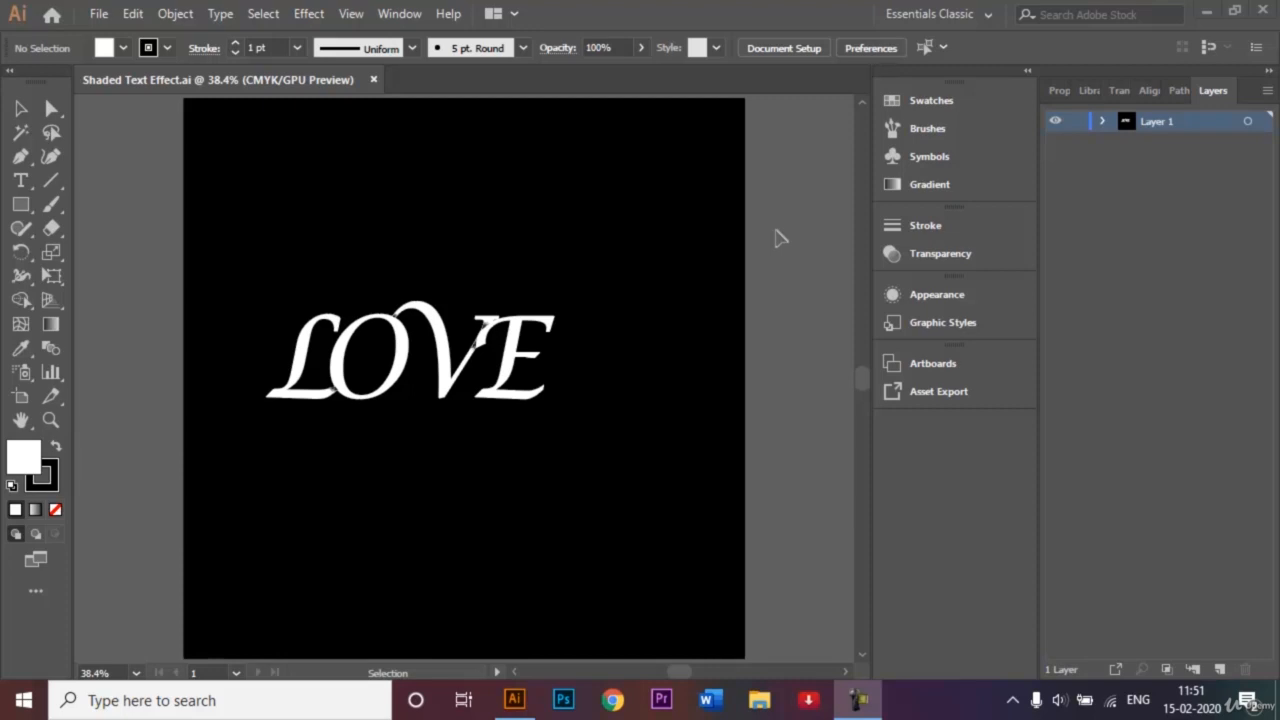
- Start a new document from the File menu
{"action": "left_click", "coordinate": [113, 14]}
{"action": "left_click", "coordinate": [116, 37]}
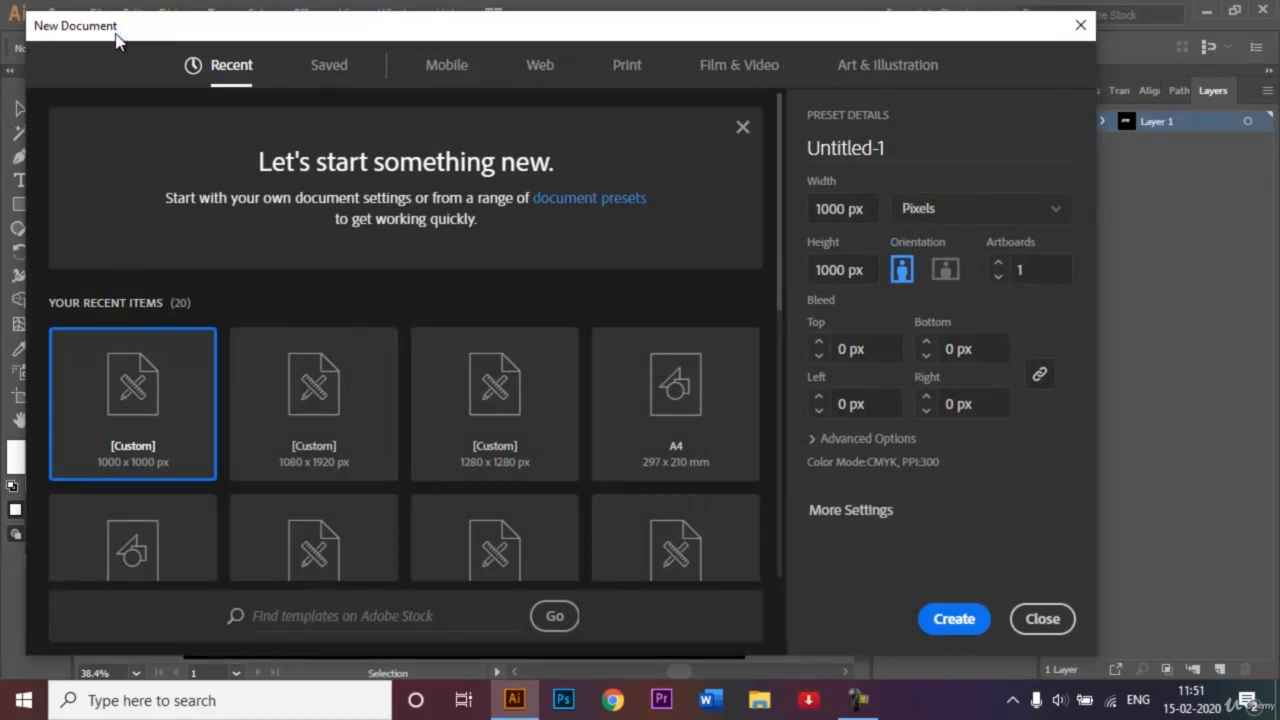
- Create a 1000 × 1000 px document named 'Shaded Typography'
{"action": "left_click", "coordinate": [927, 148]}
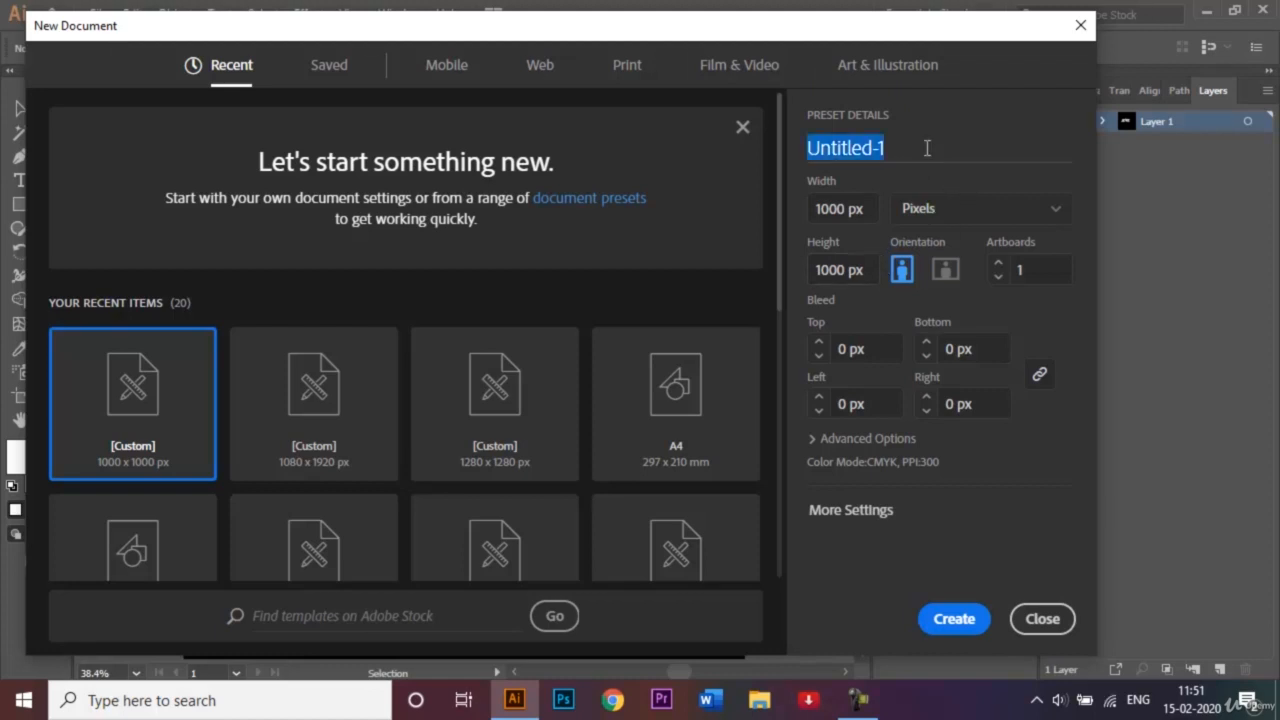
{"action": "type", "text": "Sha"}
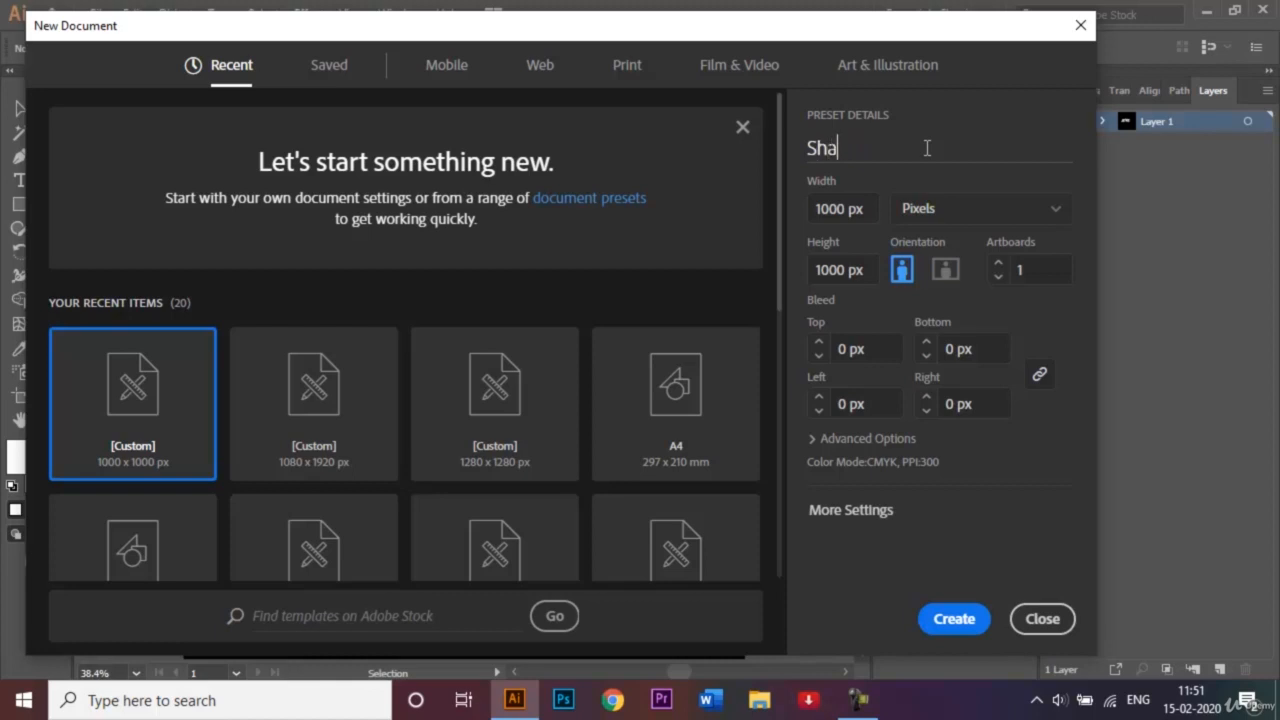
{"action": "type", "text": "ded Typography"}
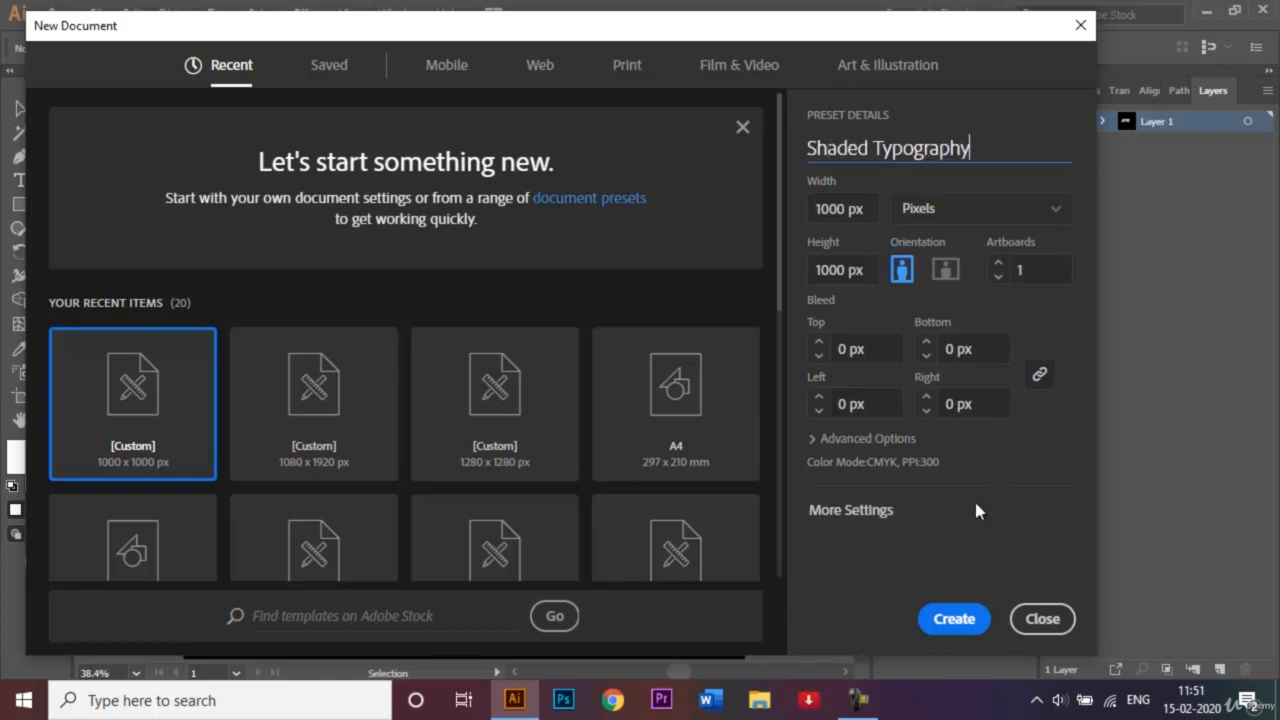
{"action": "left_click", "coordinate": [955, 619]}
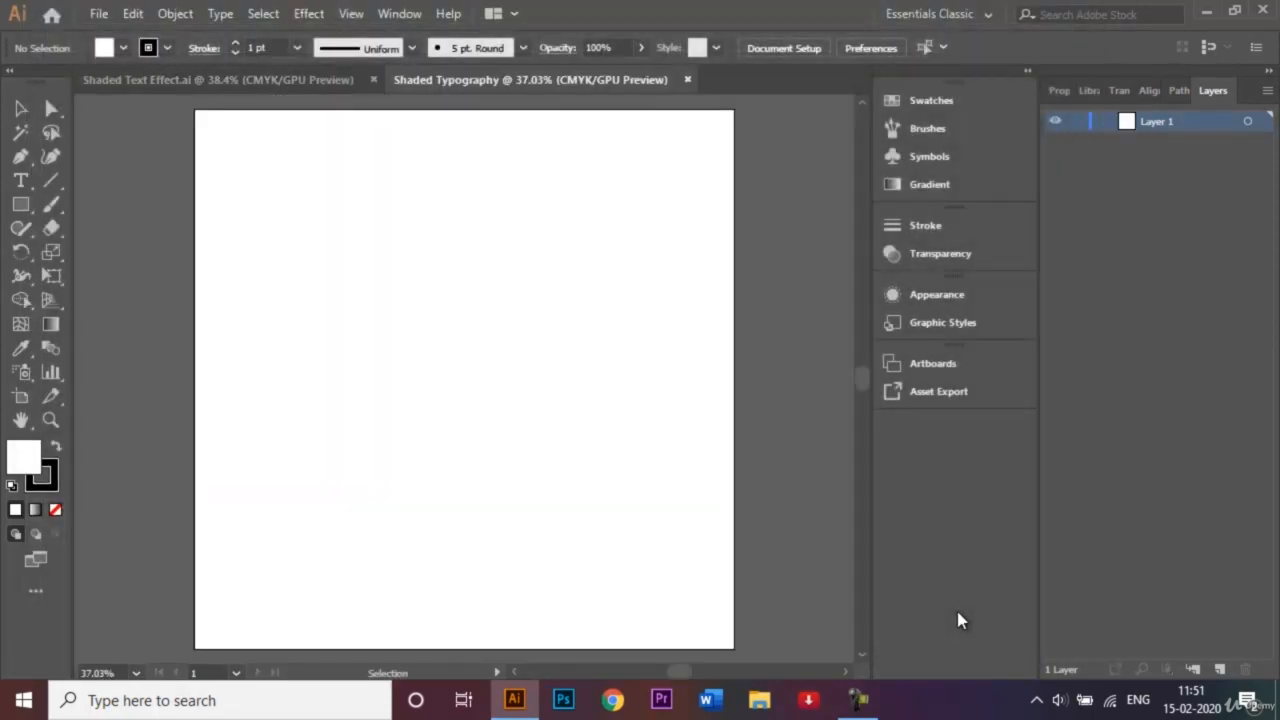
- Fit the artboard in the window and rename Layer 1 to 'Background'
{"action": "key", "text": "ctrl+0"}
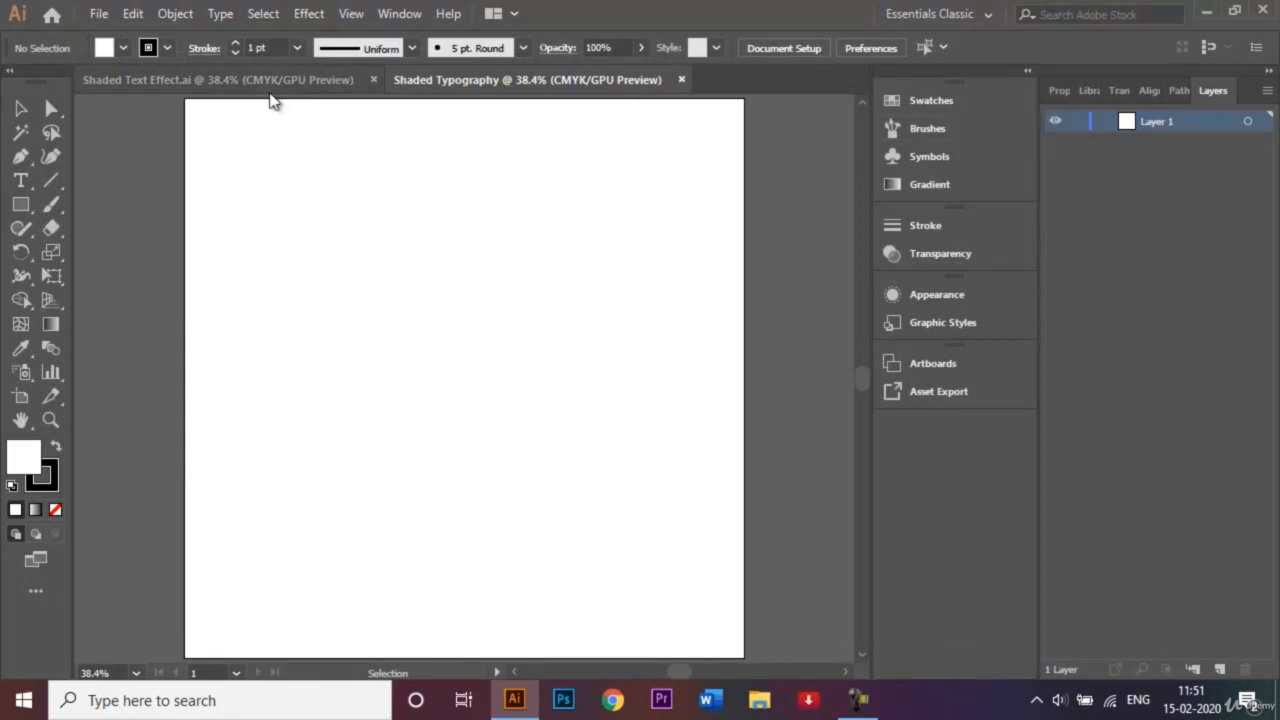
{"action": "double_click", "coordinate": [1155, 124]}
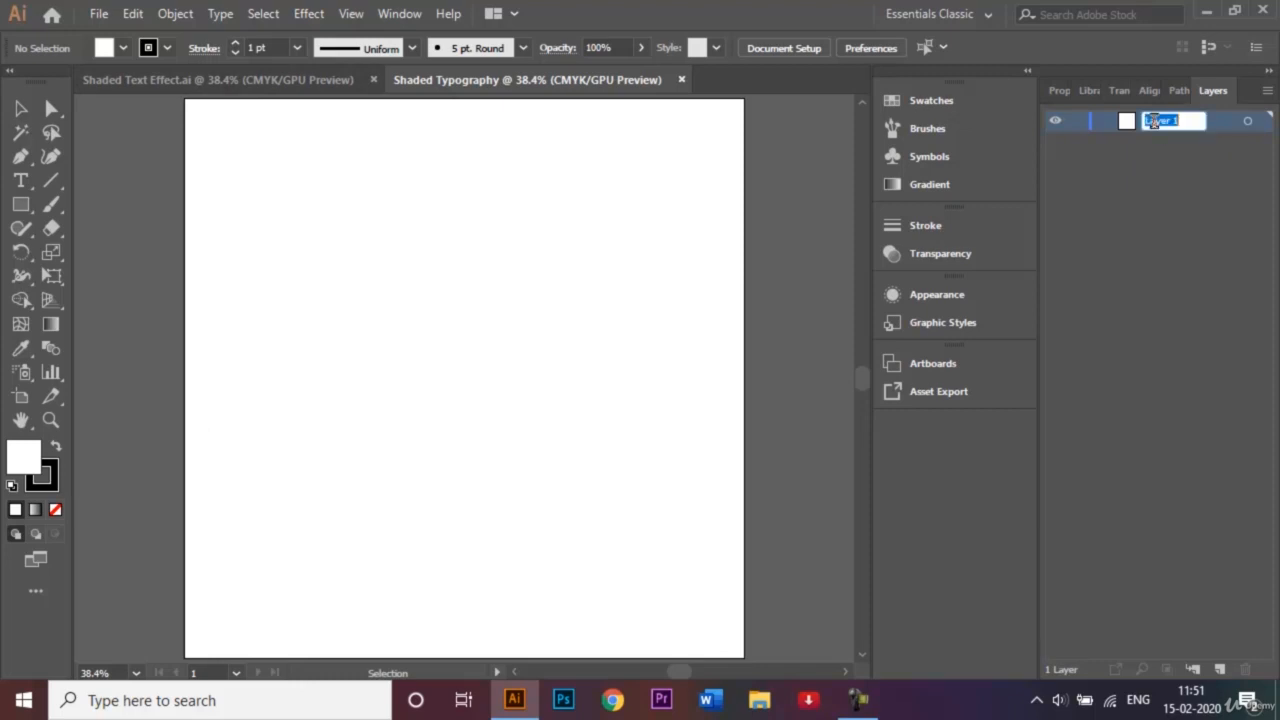
{"action": "key", "text": "BackSpace"}
{"action": "type", "text": "Sackground"}
{"action": "left_click", "coordinate": [1129, 236]}
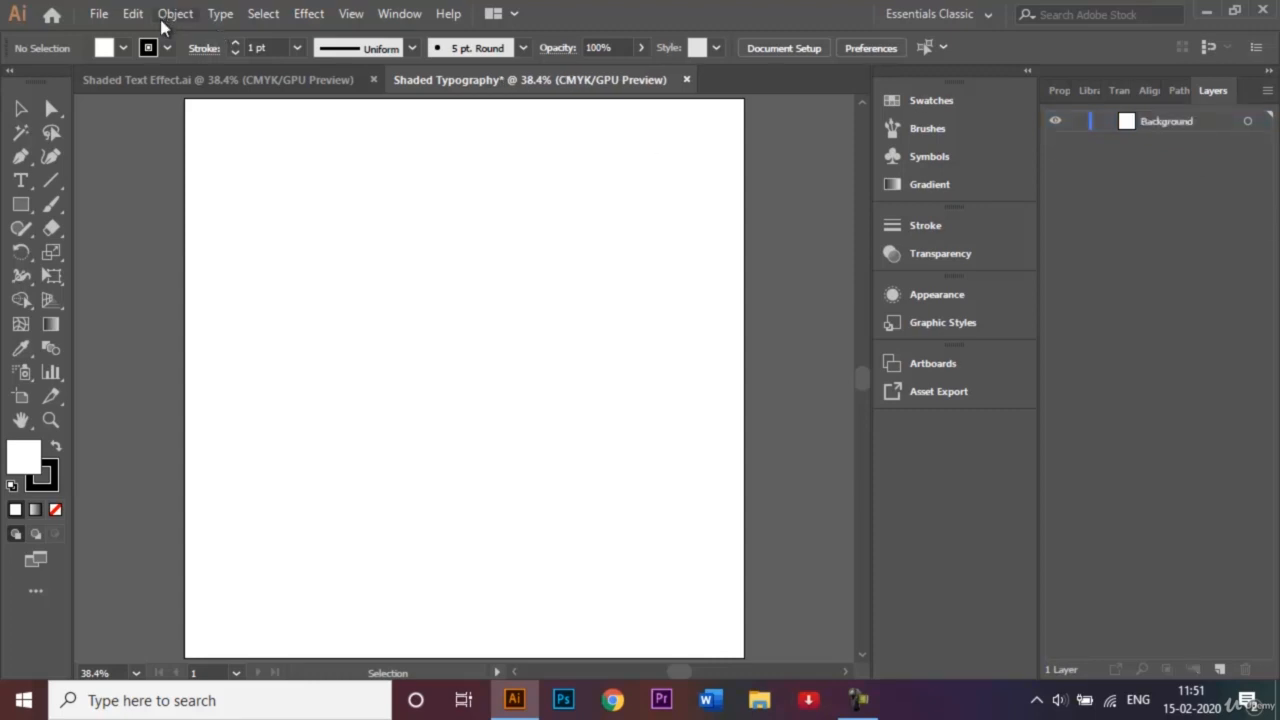
- Set no stroke and a black fill, and open the Rectangle size dialog on the canvas
{"action": "left_click", "coordinate": [170, 47]}
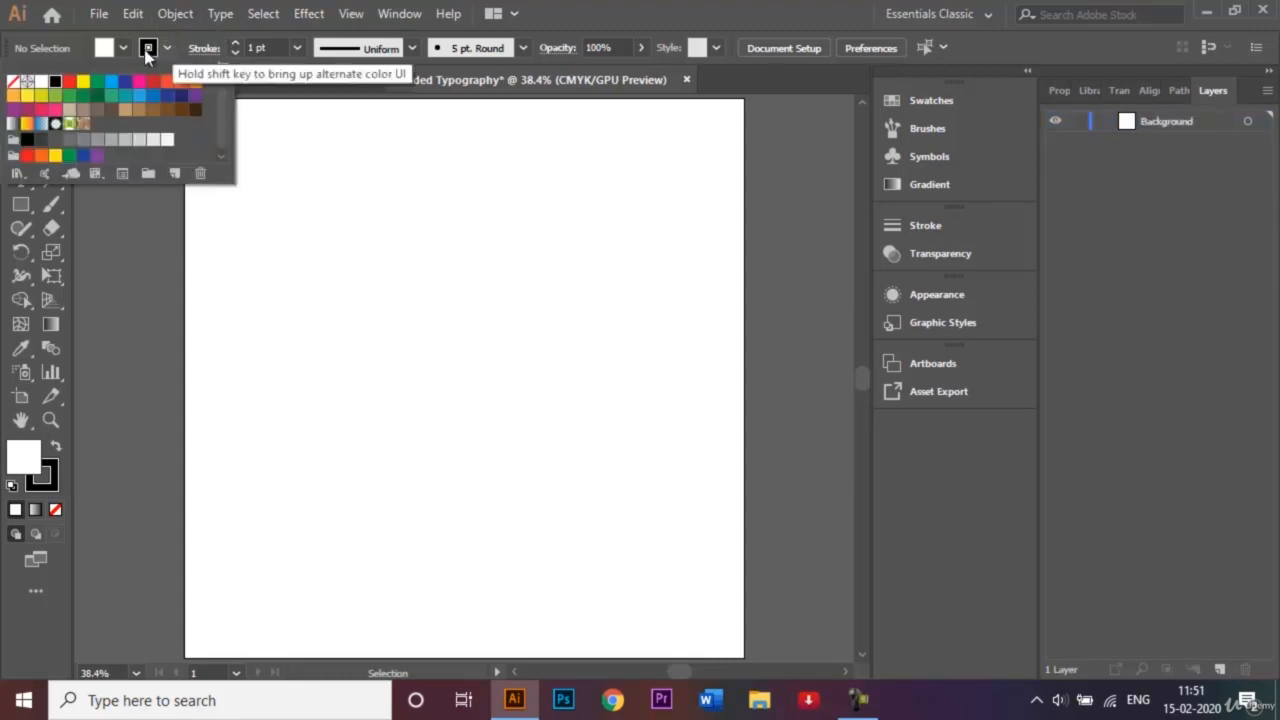
{"action": "left_click", "coordinate": [22, 87]}
{"action": "left_click", "coordinate": [126, 223]}
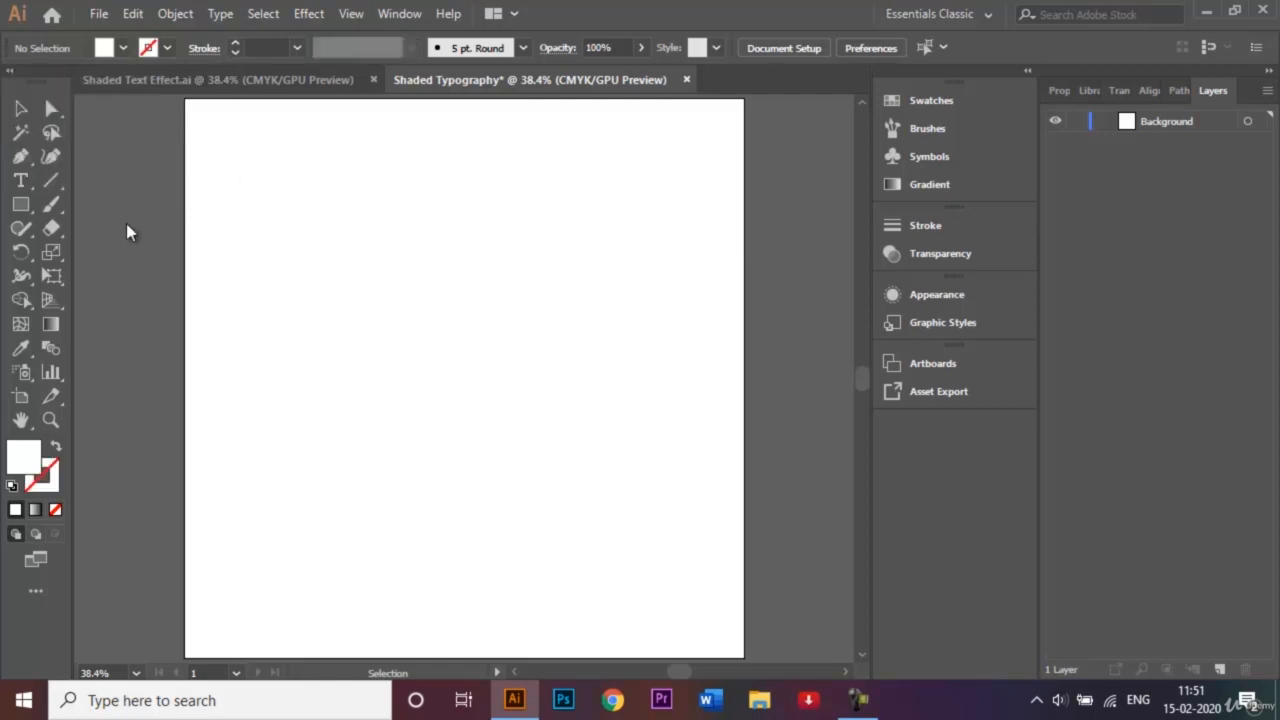
{"action": "left_click", "coordinate": [22, 205]}
{"action": "left_click", "coordinate": [121, 48]}
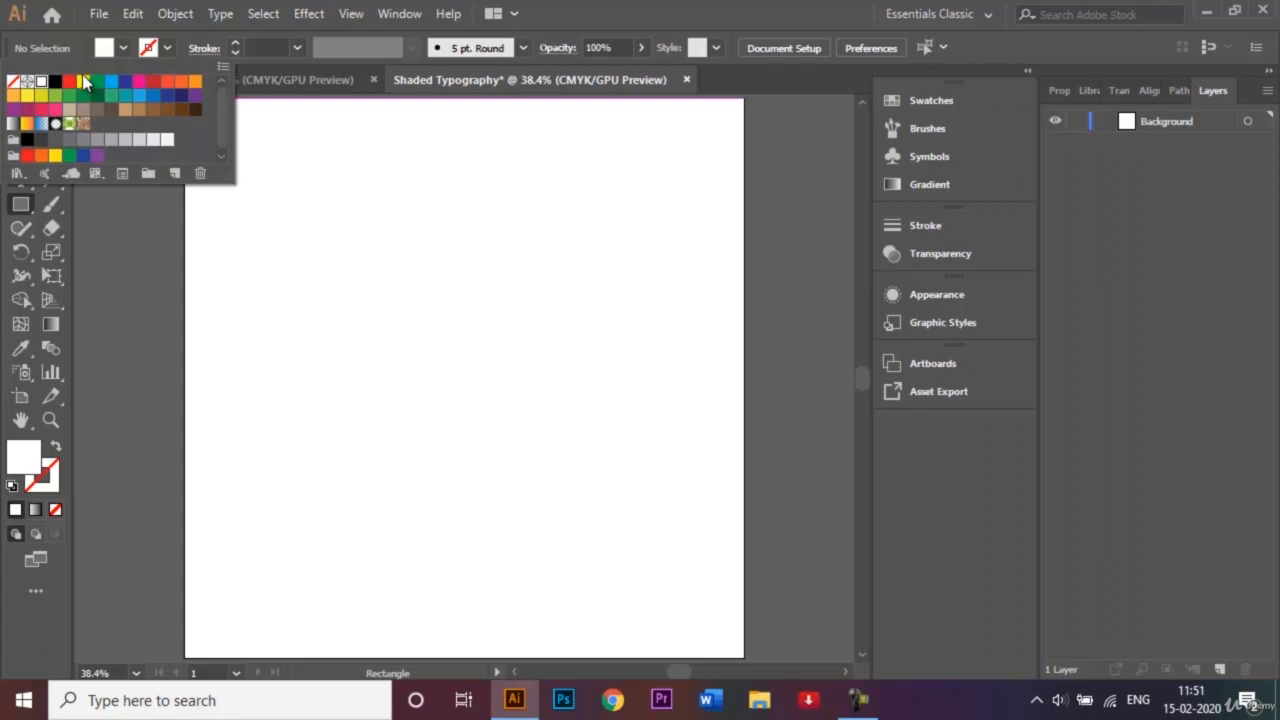
{"action": "left_click", "coordinate": [55, 81]}
{"action": "left_click", "coordinate": [363, 294]}
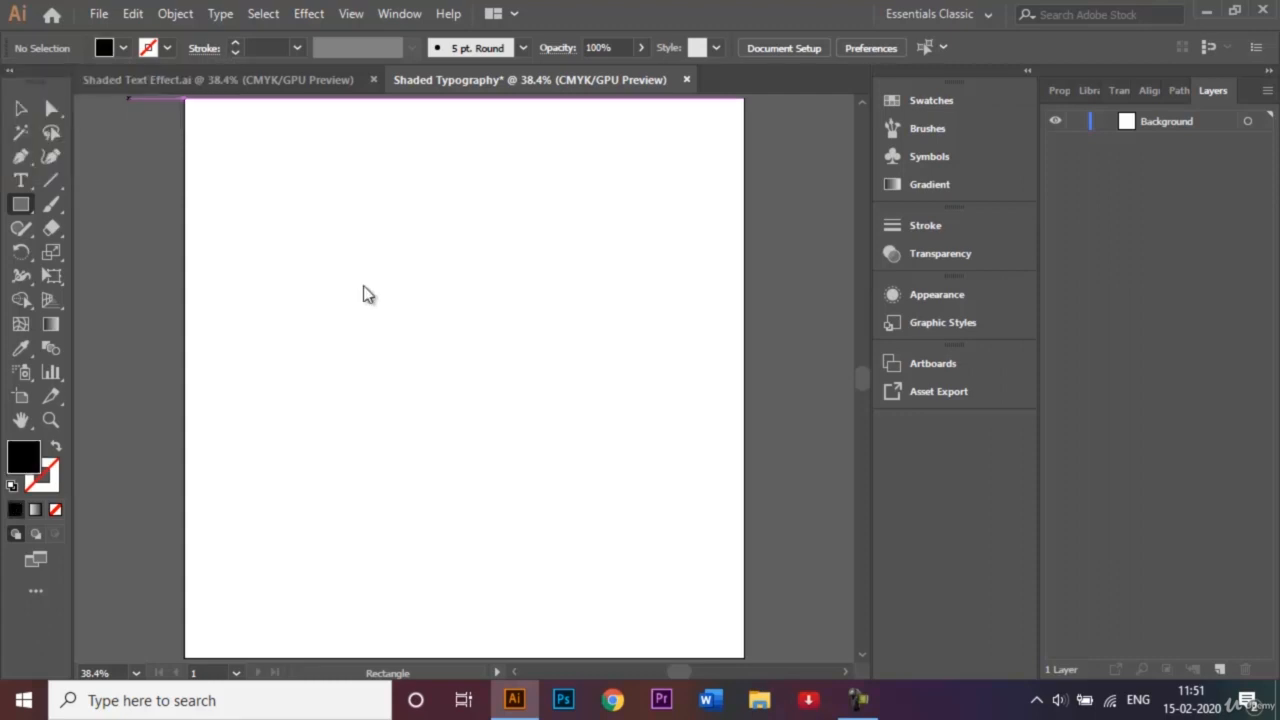
{"action": "left_click", "coordinate": [406, 297]}
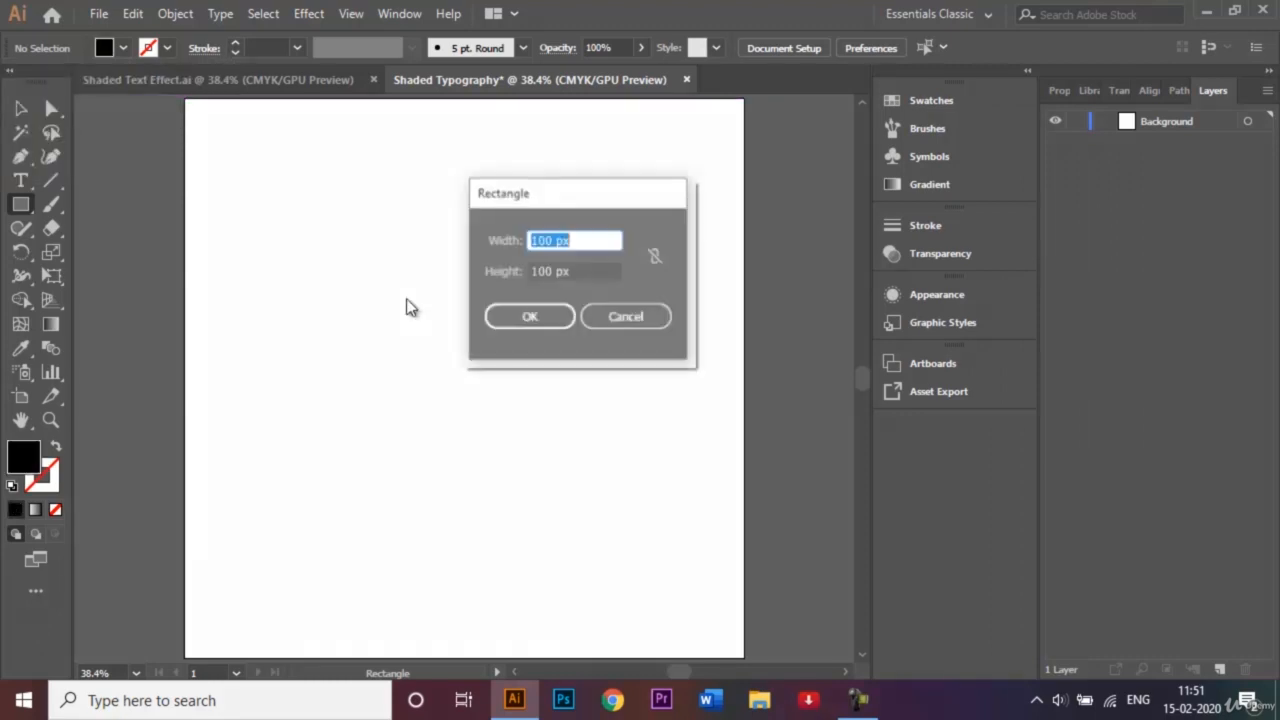
- Create a 1000 × 1000 px black square
{"action": "left_click", "coordinate": [547, 240]}
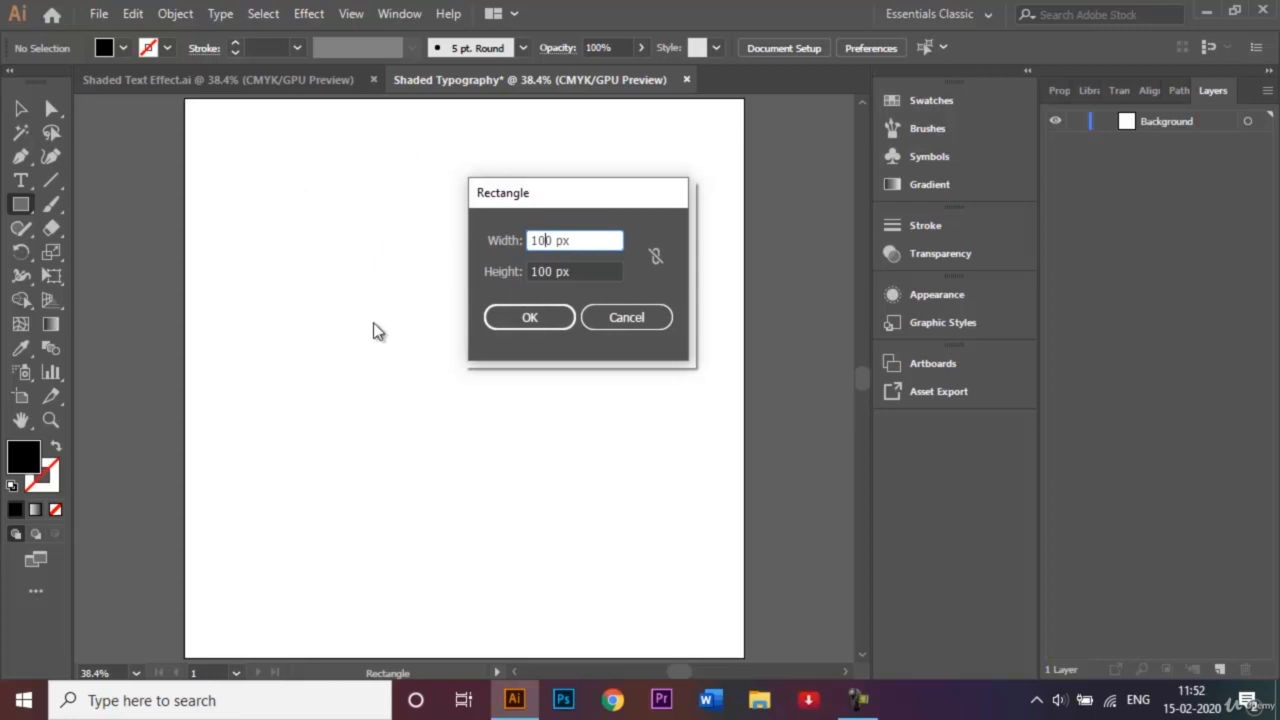
{"action": "type", "text": "0"}
{"action": "left_click", "coordinate": [543, 271]}
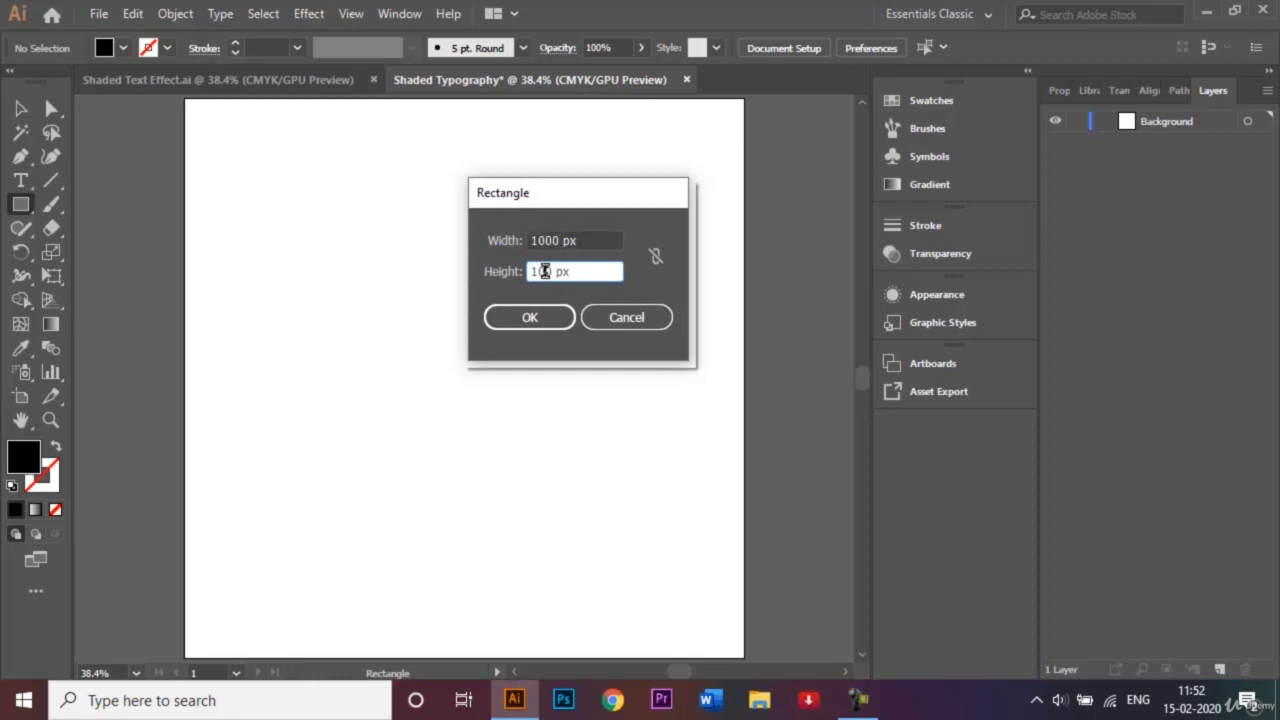
{"action": "type", "text": "00"}
{"action": "left_click", "coordinate": [524, 315]}
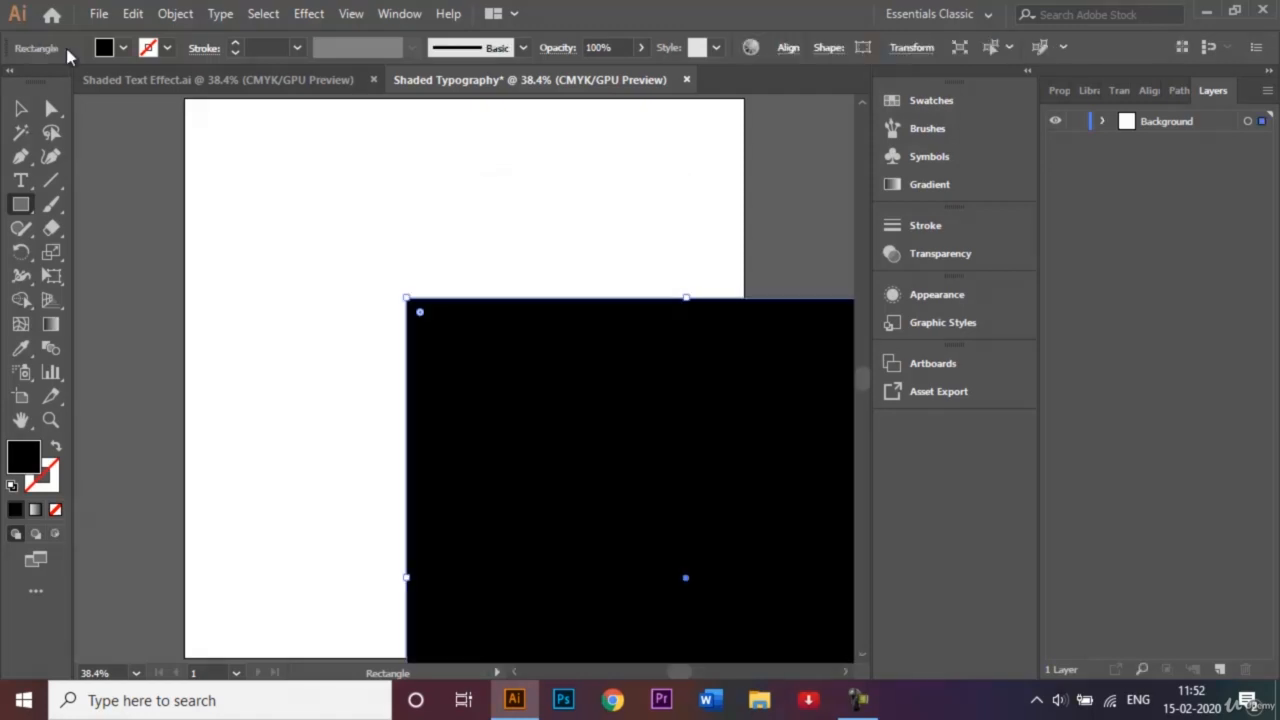
- Align the black square with the artboard and lock the Background layer
{"action": "left_click", "coordinate": [21, 108]}
{"action": "left_click_drag", "start_coordinate": [447, 403], "coordinate": [229, 206]}
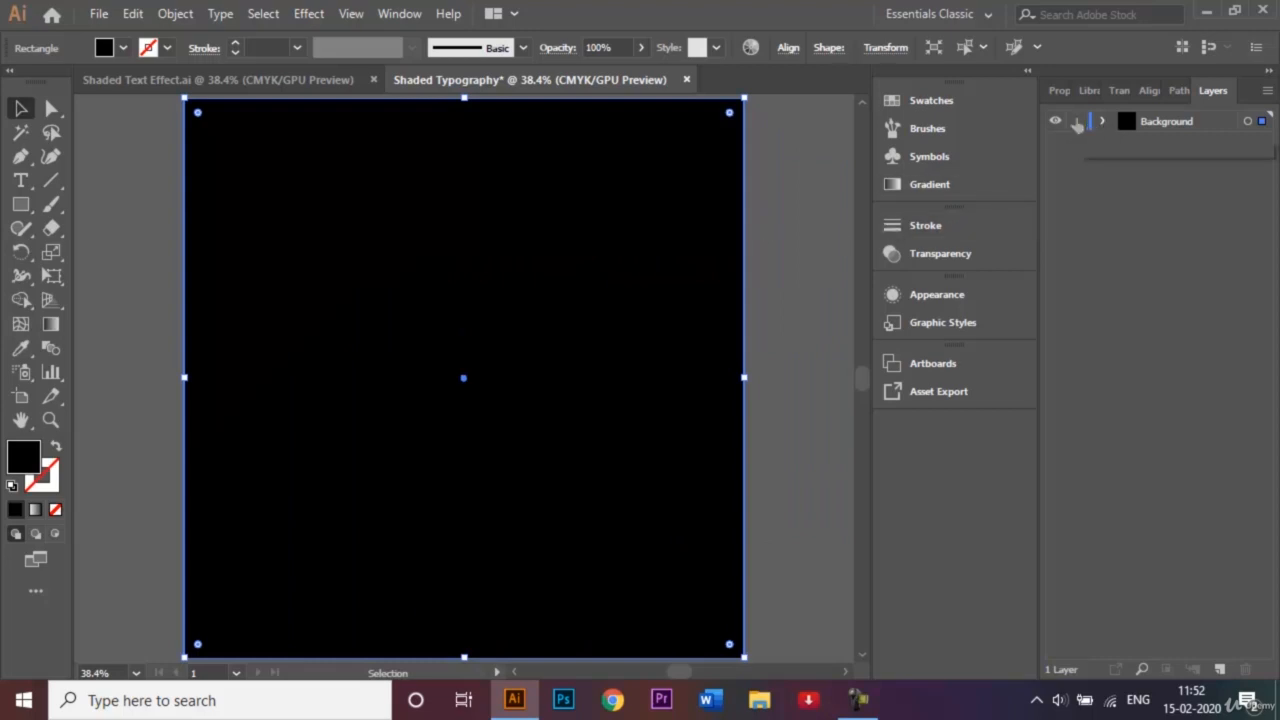
{"action": "left_click", "coordinate": [1077, 122]}
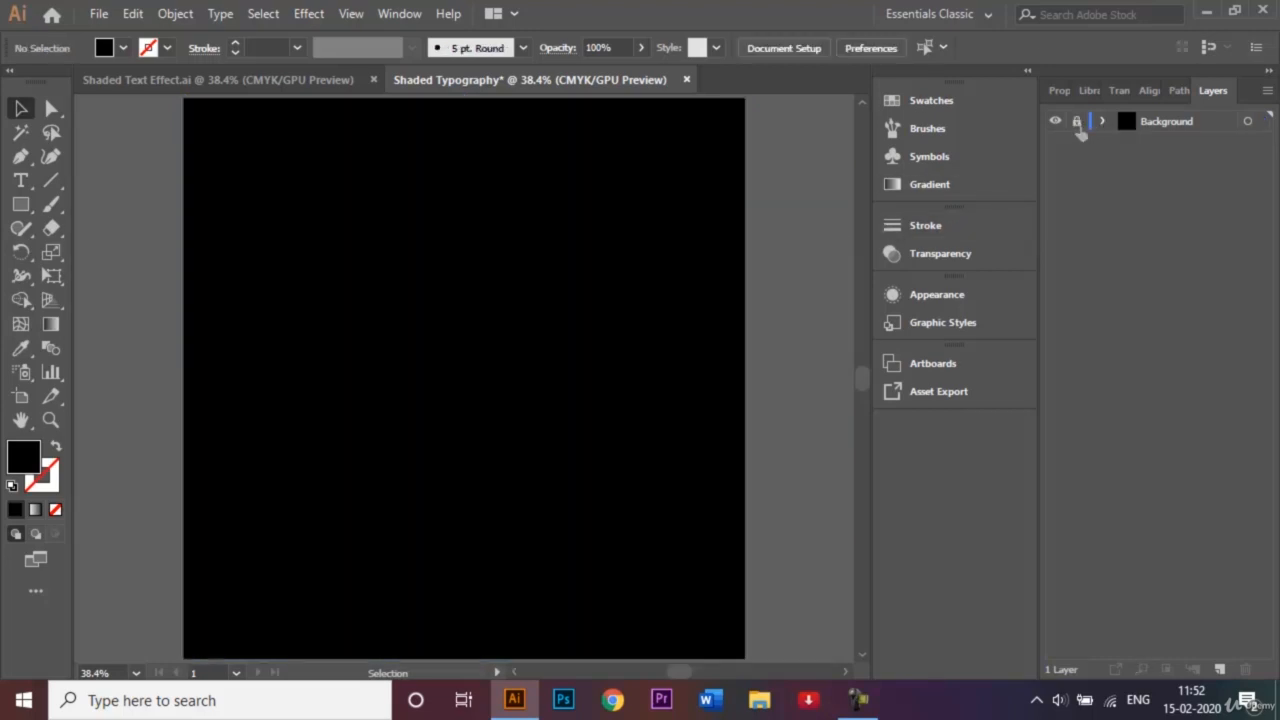
- Add a new layer, rename it 'Text', and make it the active layer
{"action": "left_click", "coordinate": [1219, 670]}
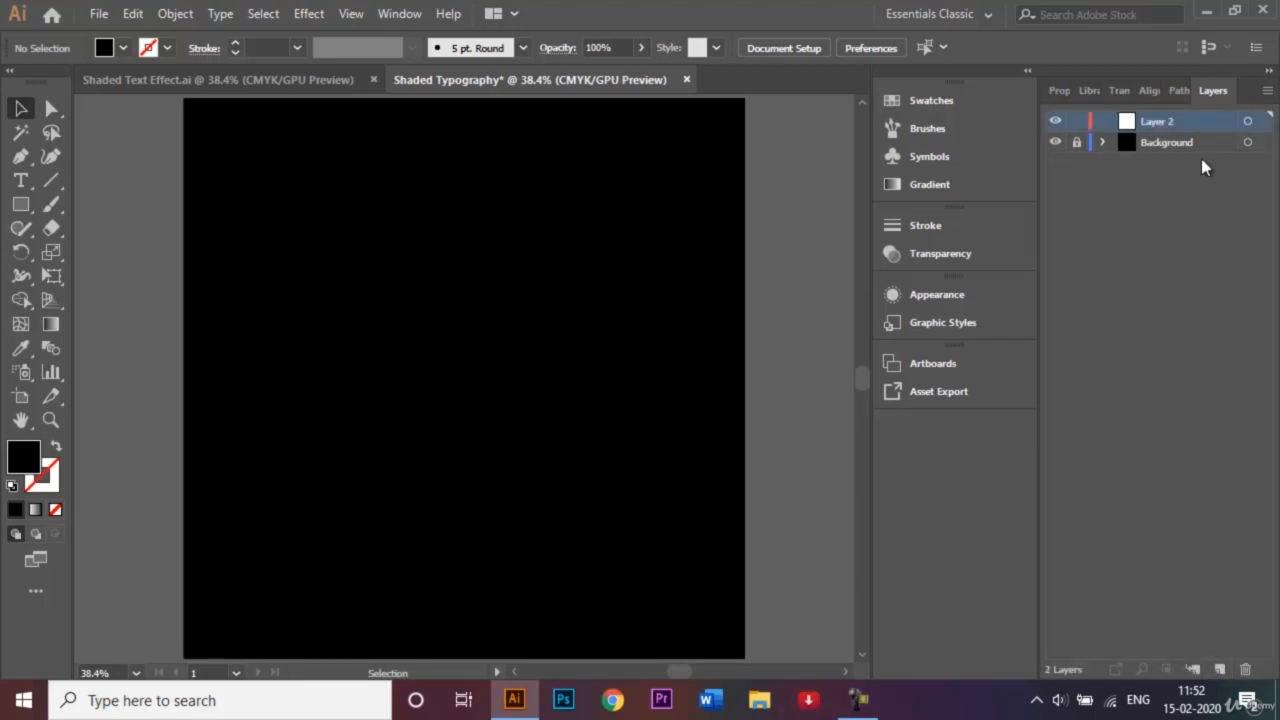
{"action": "double_click", "coordinate": [1165, 120]}
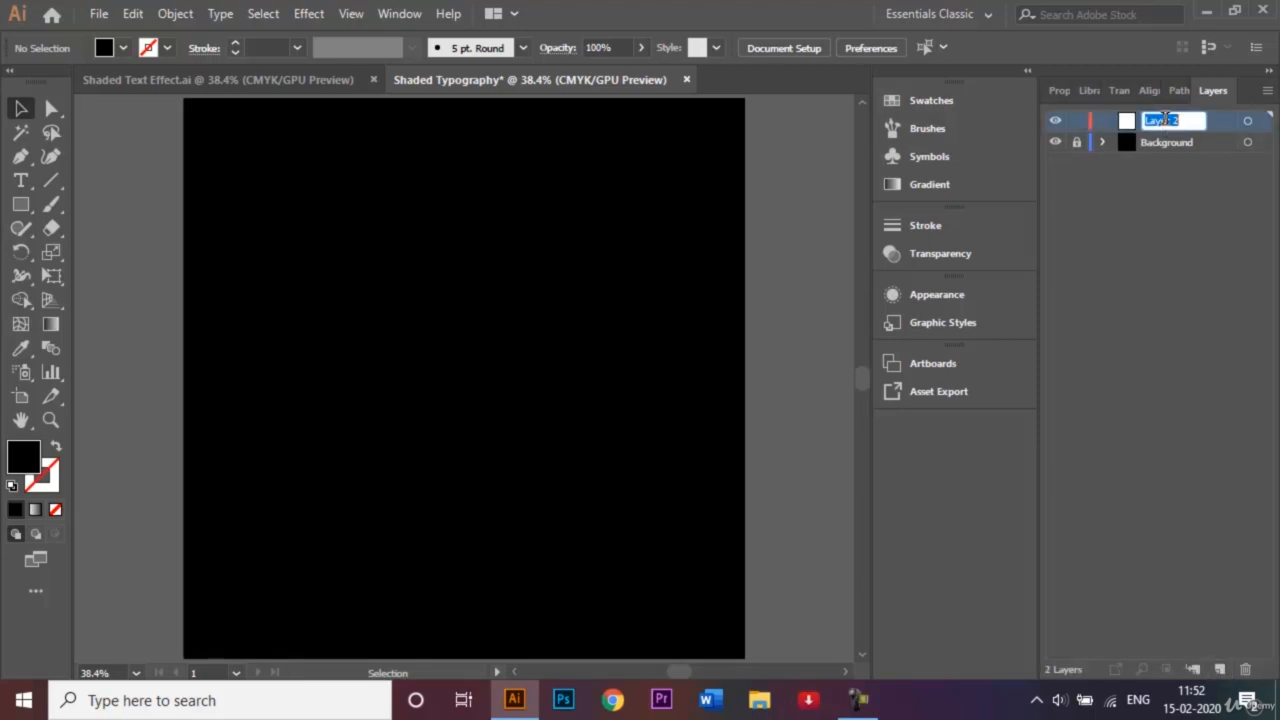
{"action": "key", "text": "BackSpace"}
{"action": "type", "text": "Text"}
{"action": "left_click", "coordinate": [1184, 212]}
{"action": "left_click", "coordinate": [1171, 123]}
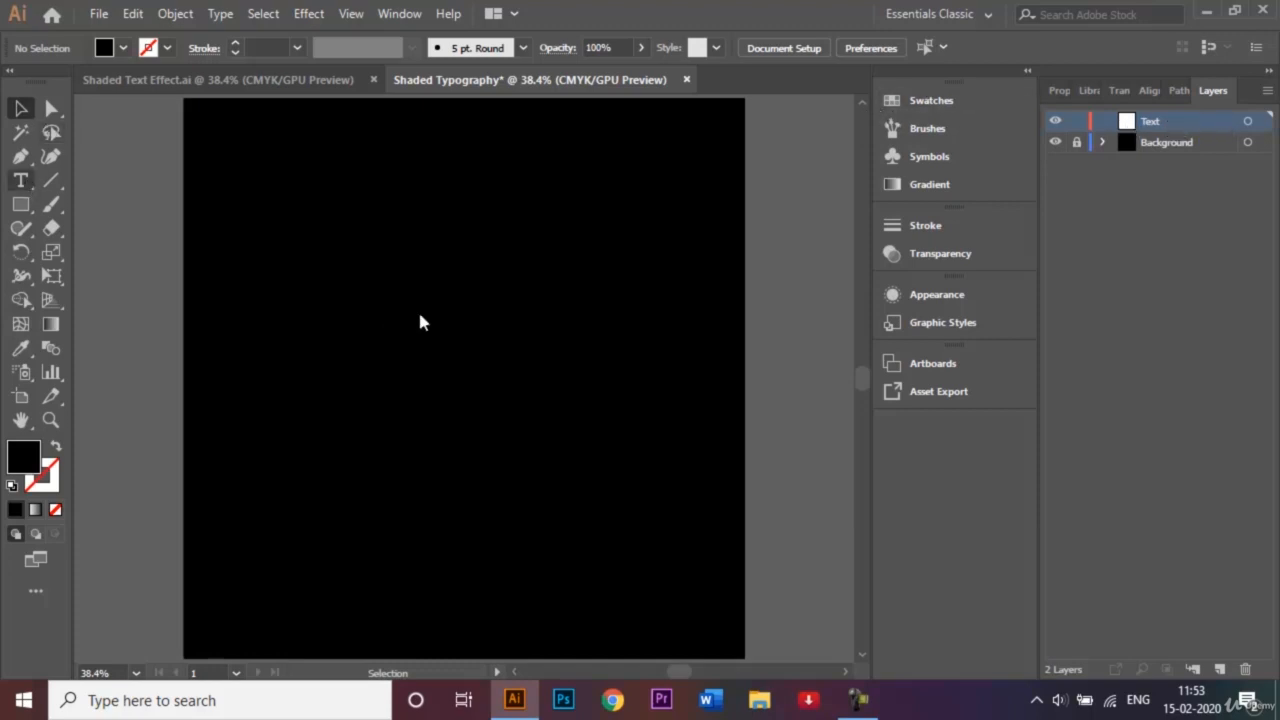
- Type the word LOVE on the artboard, replacing the placeholder text
{"action": "key", "text": "t"}
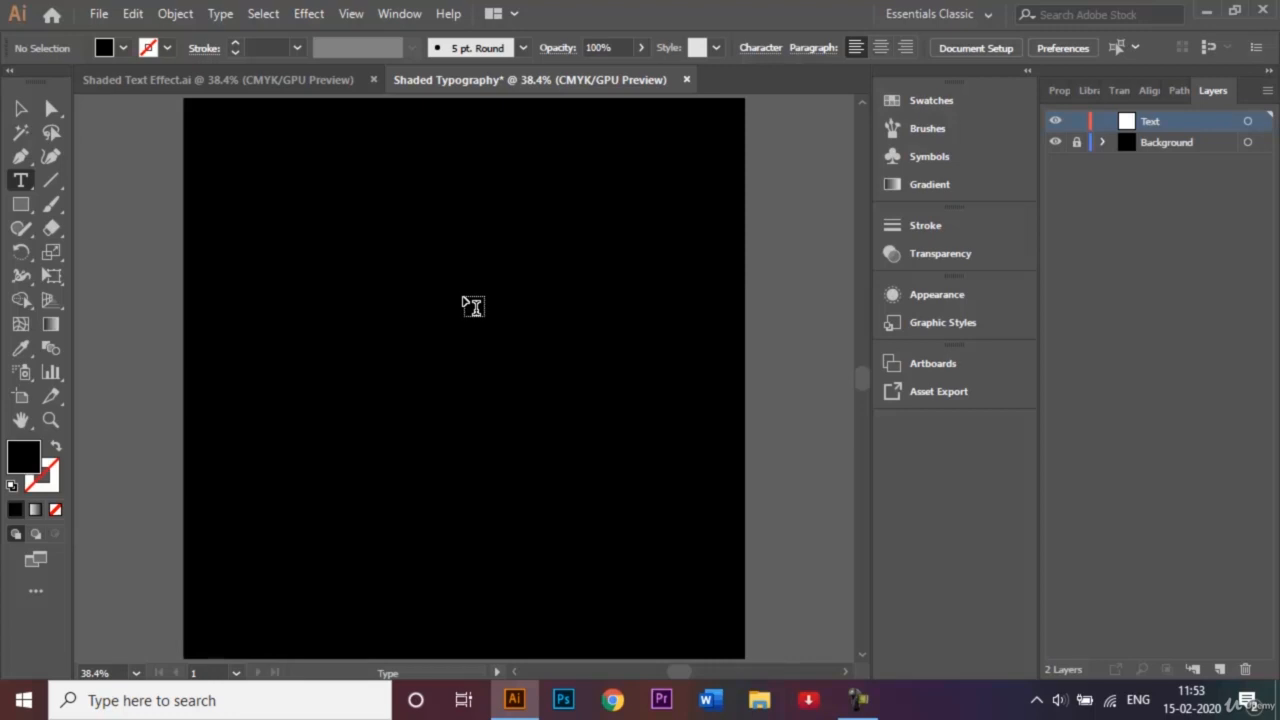
{"action": "left_click", "coordinate": [464, 297]}
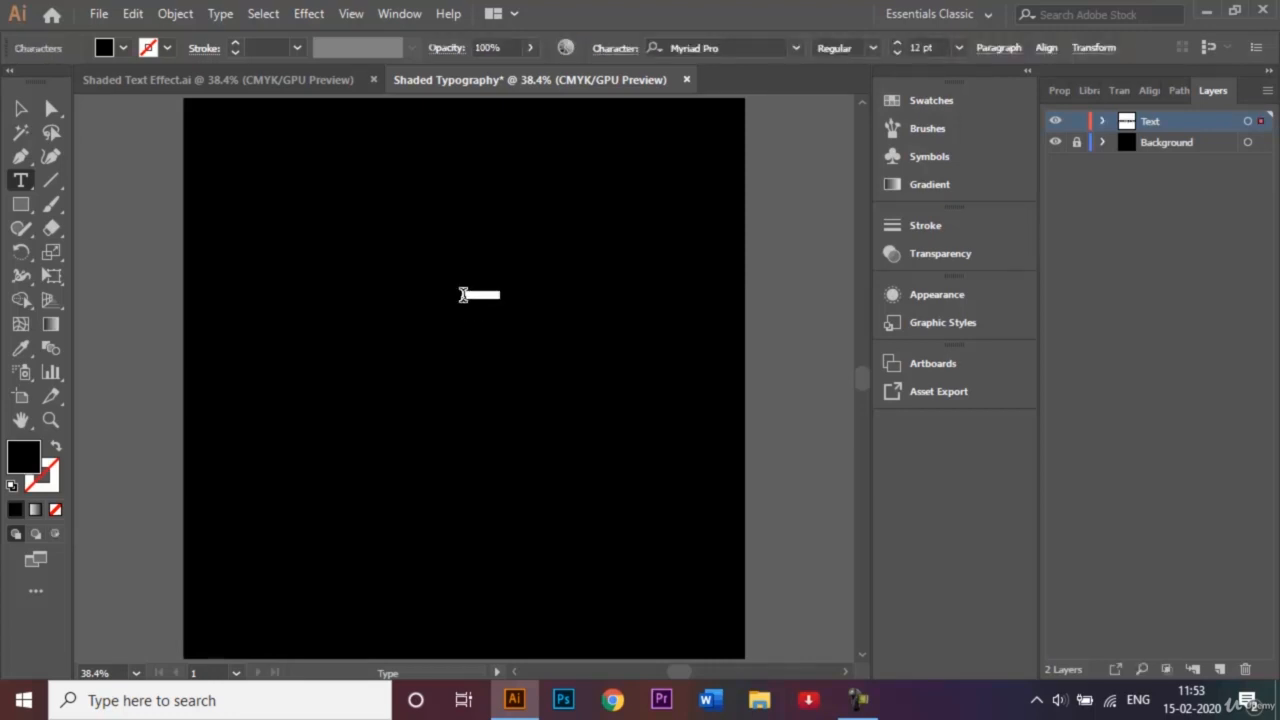
{"action": "key", "text": "BackSpace"}
{"action": "type", "text": "LOVE"}
- Fill the LOVE text white and select it as an object
{"action": "left_click_drag", "start_coordinate": [475, 295], "coordinate": [454, 295]}
{"action": "left_click", "coordinate": [125, 48]}
{"action": "left_click", "coordinate": [41, 81]}
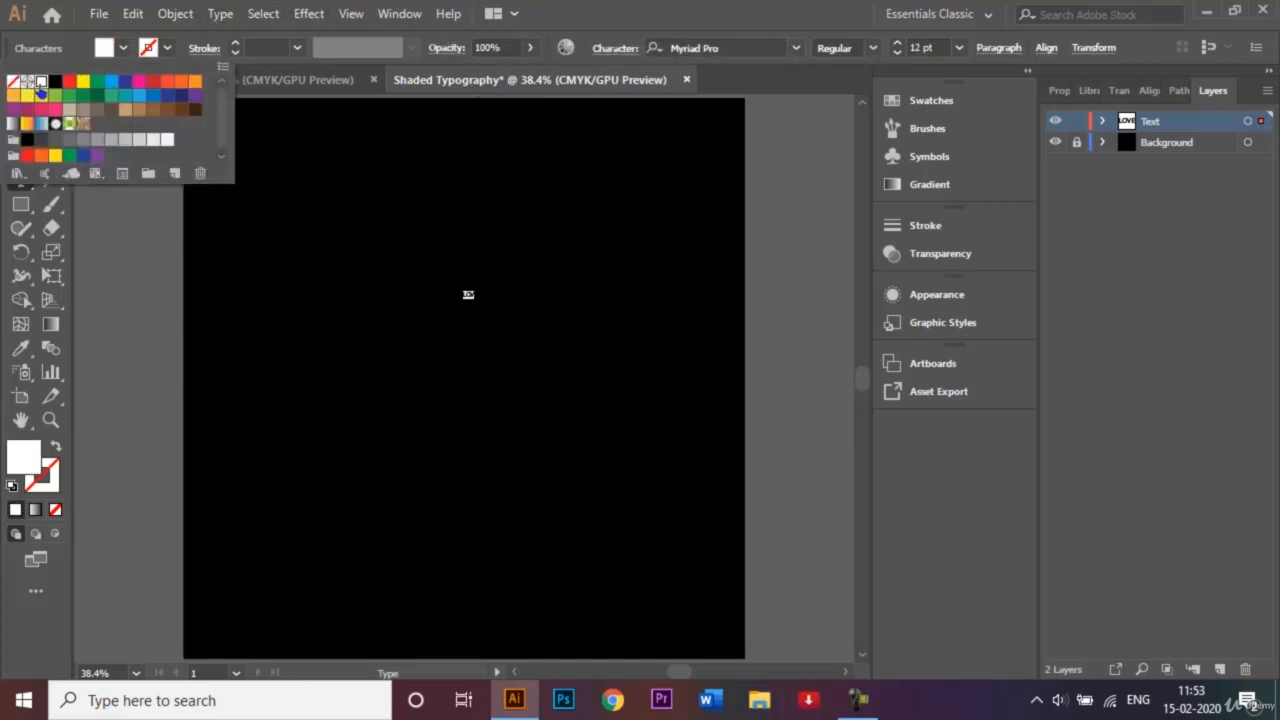
{"action": "left_click", "coordinate": [505, 321]}
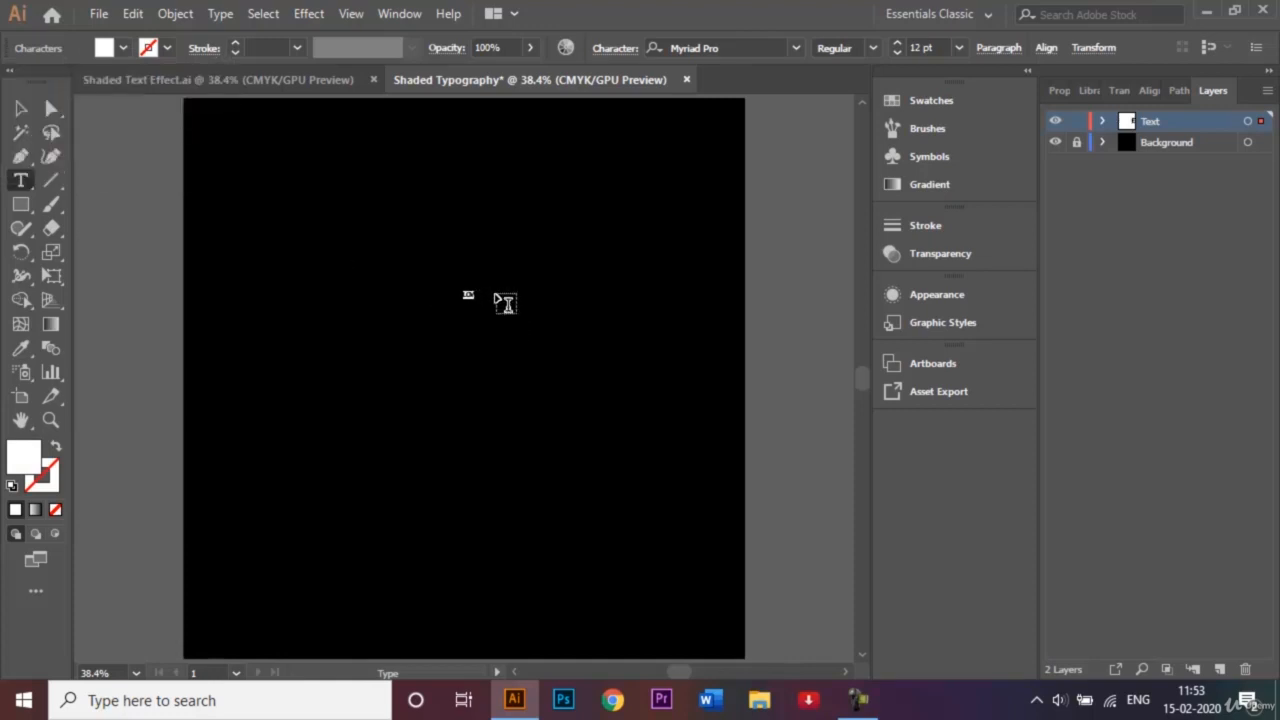
{"action": "left_click", "coordinate": [469, 294]}
{"action": "left_click", "coordinate": [455, 307]}
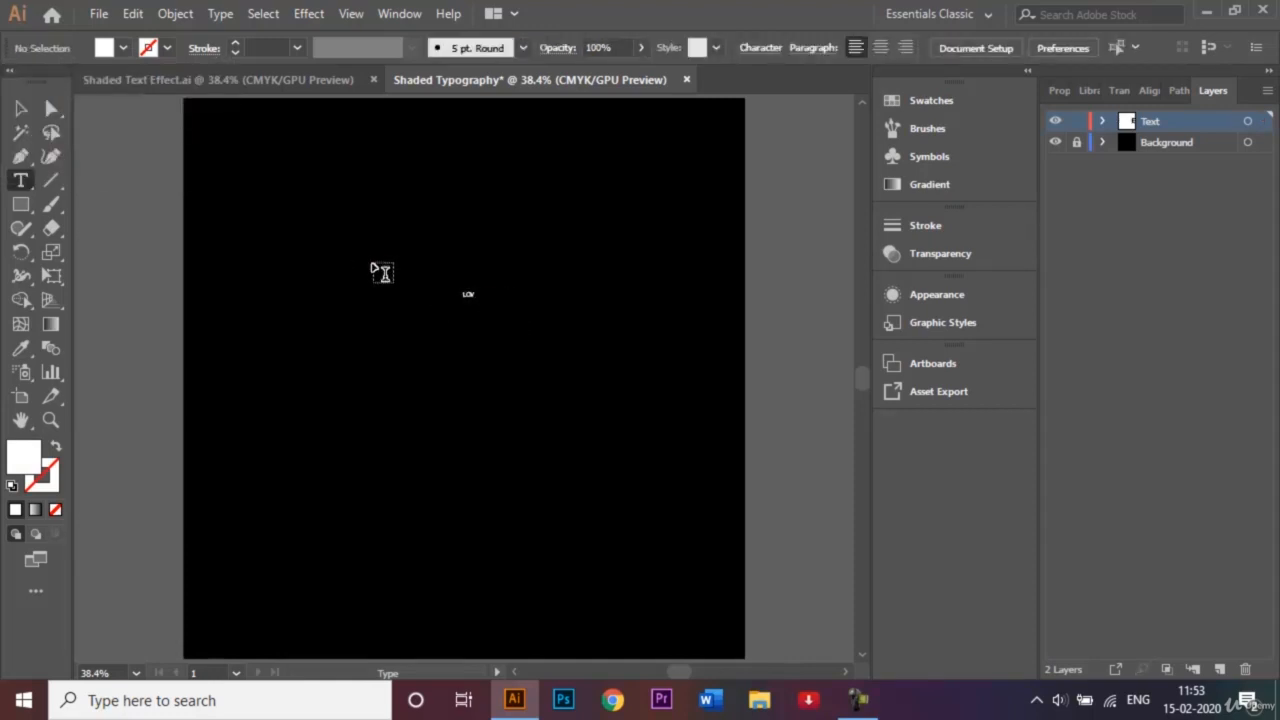
{"action": "left_click", "coordinate": [20, 104]}
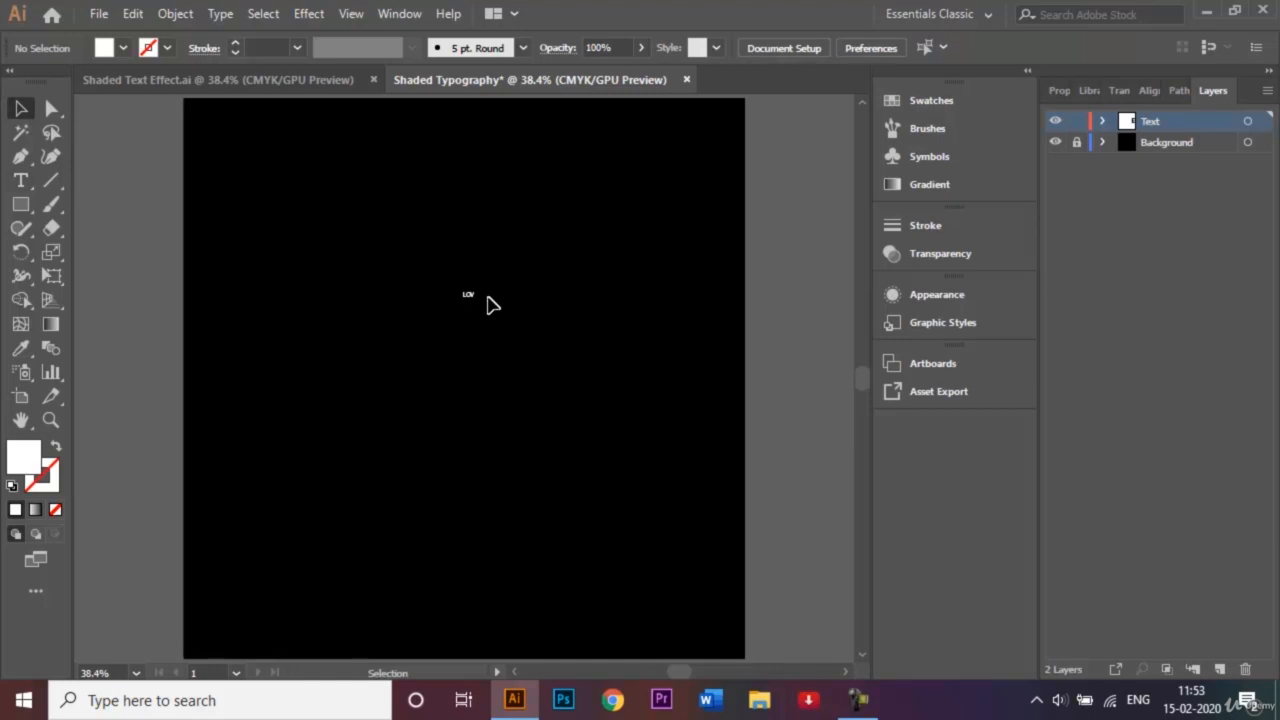
{"action": "left_click", "coordinate": [466, 295]}
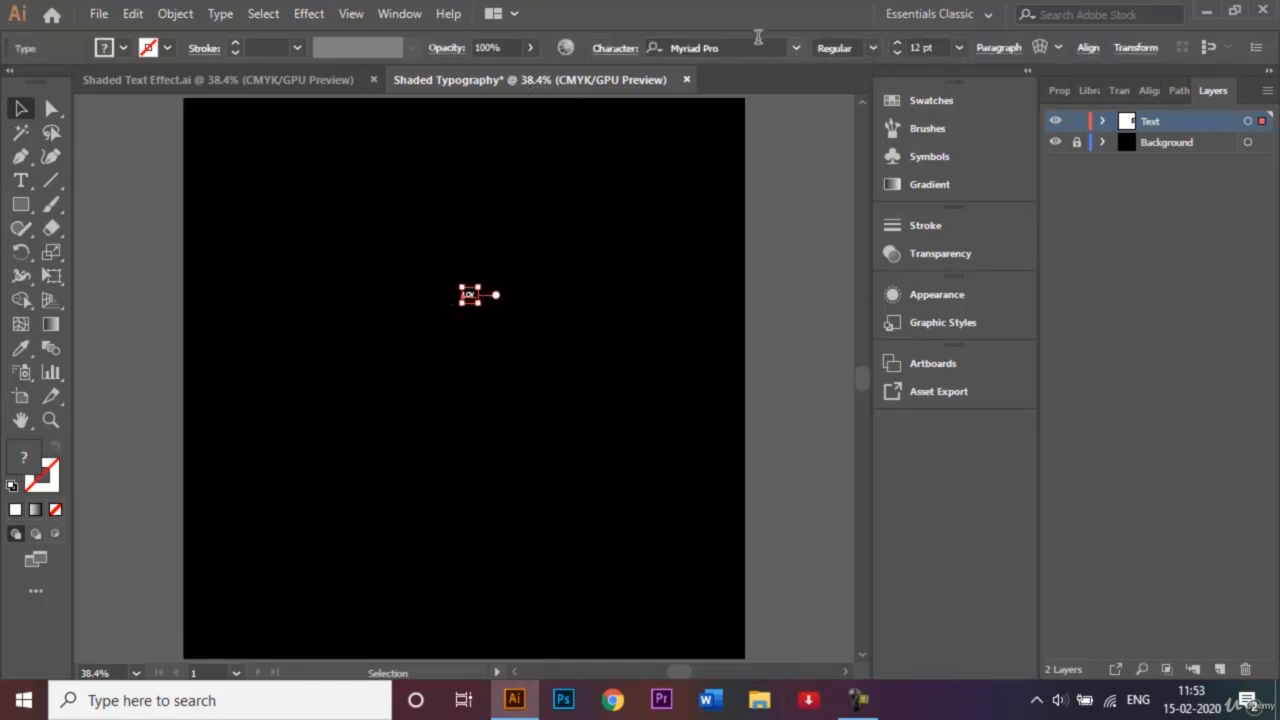
- Set the LOVE font size to 200 pt
{"action": "left_click", "coordinate": [957, 48]}
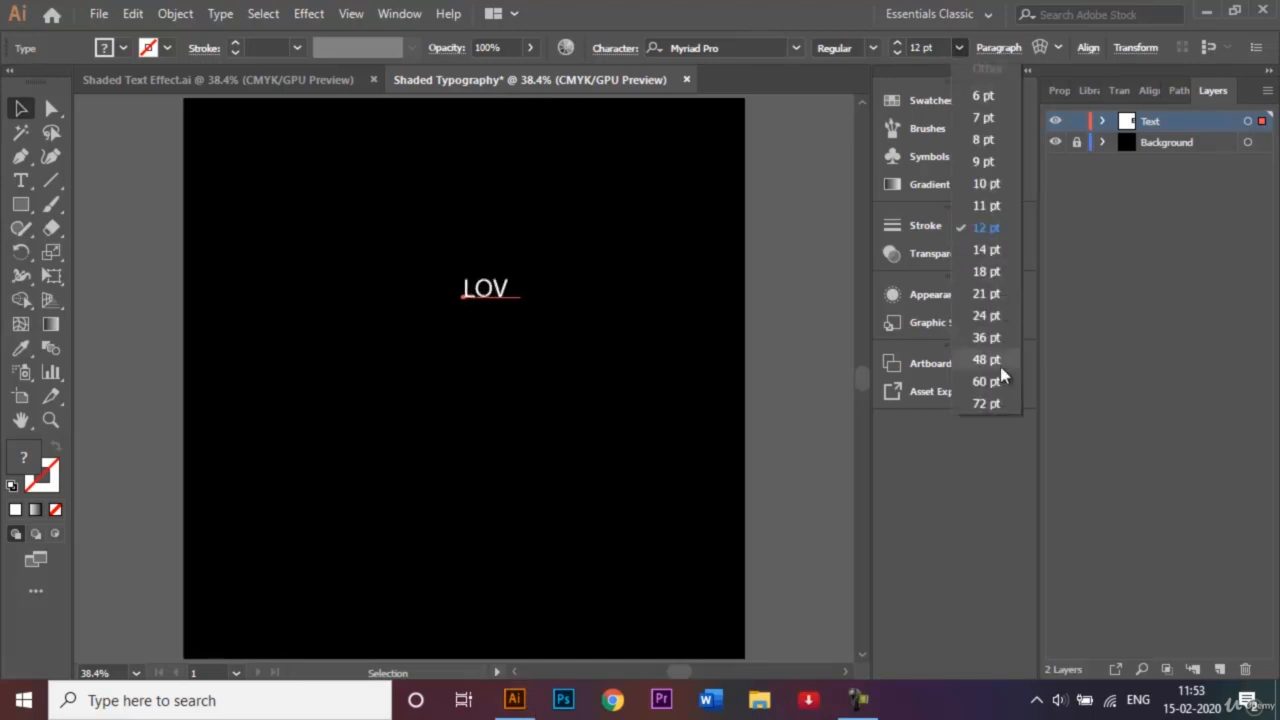
{"action": "left_click", "coordinate": [999, 401]}
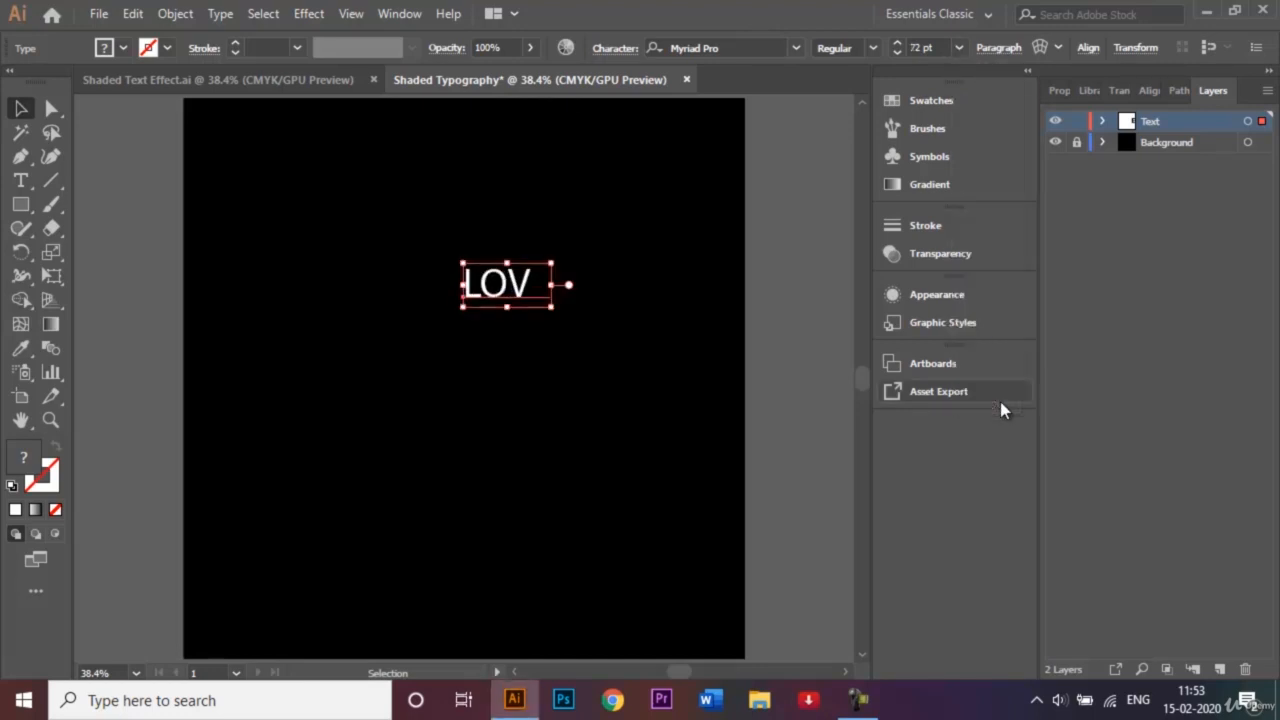
{"action": "left_click", "coordinate": [917, 45]}
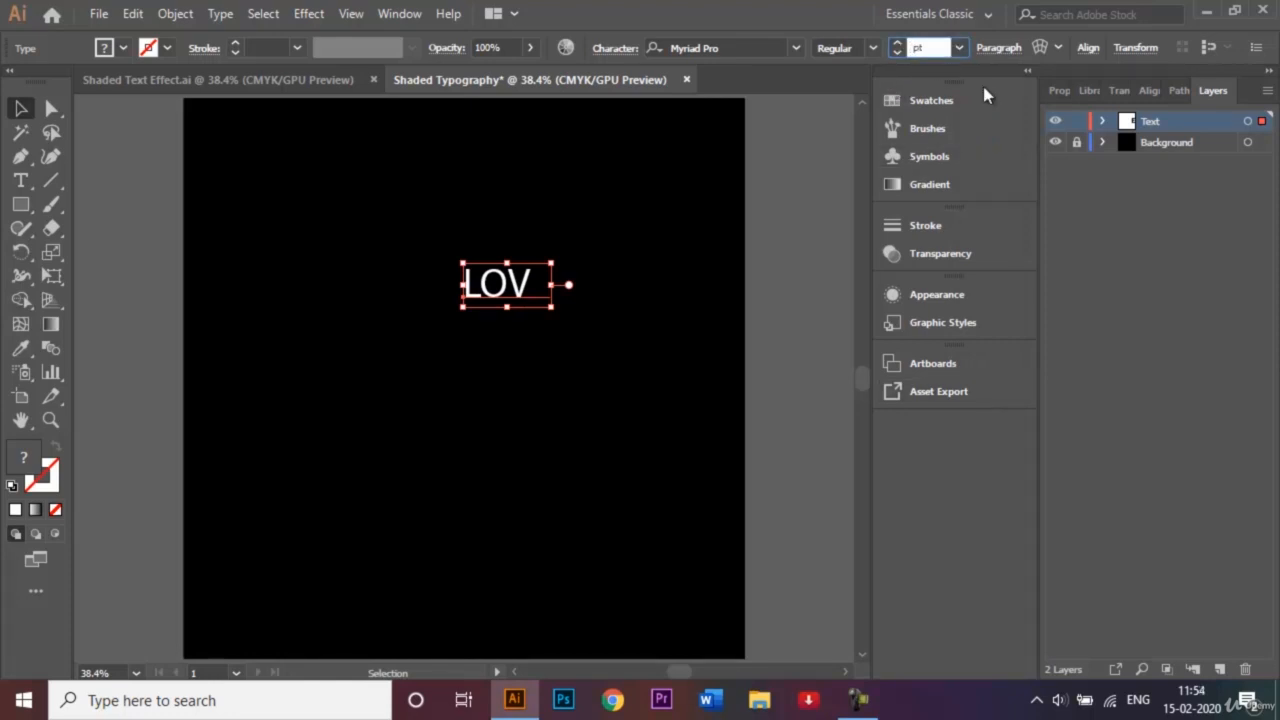
{"action": "key", "text": "Return"}
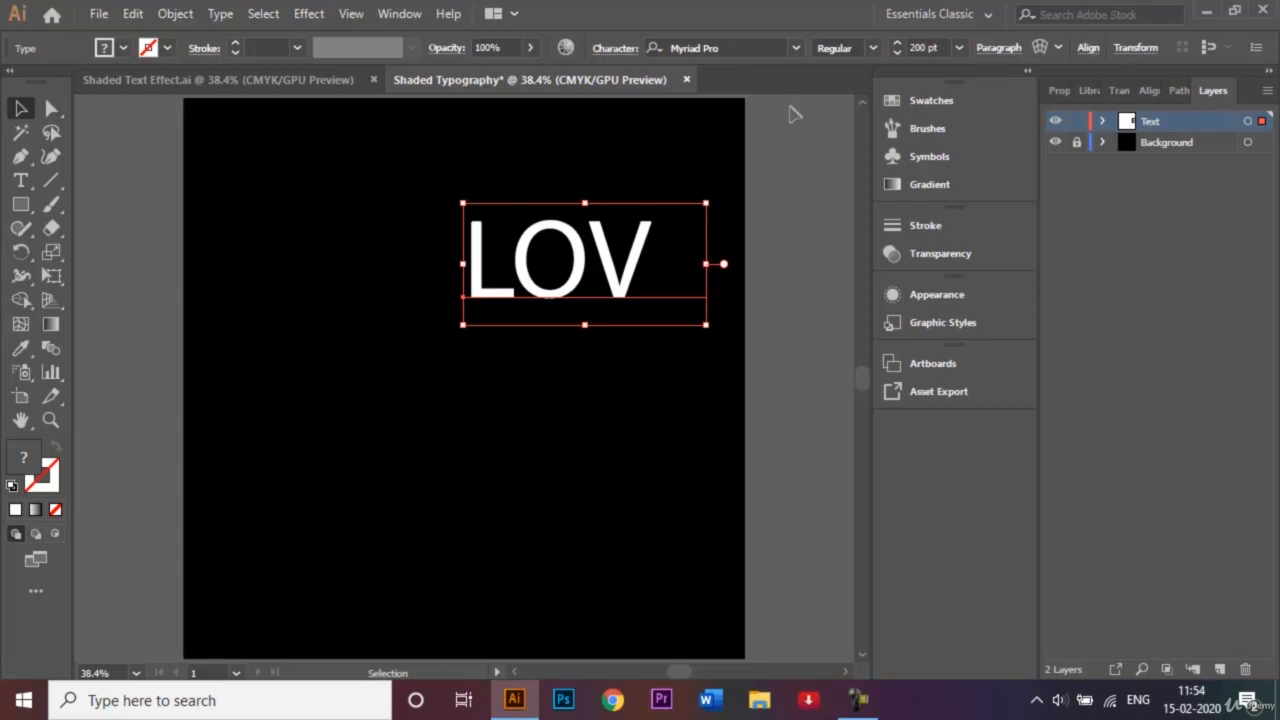
- Make the hidden E white and reselect the whole LOVE text object
{"action": "double_click", "coordinate": [671, 266]}
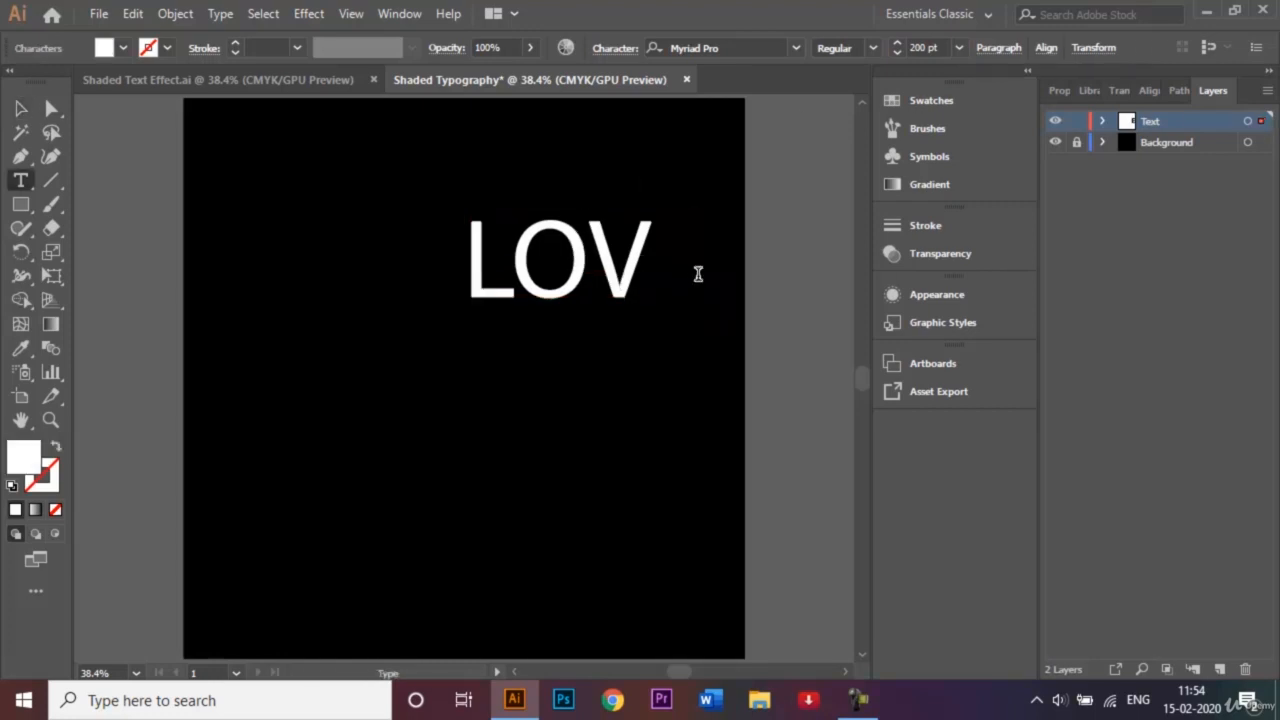
{"action": "left_click_drag", "start_coordinate": [686, 265], "coordinate": [626, 265]}
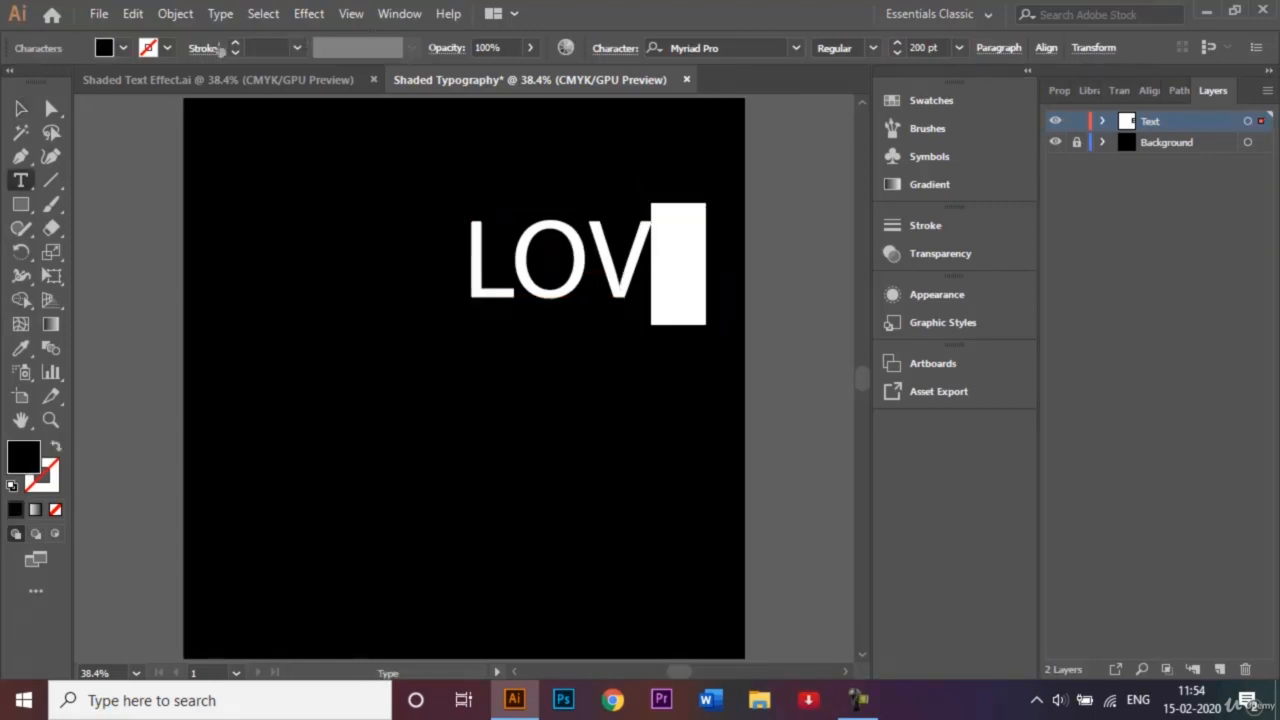
{"action": "left_click", "coordinate": [123, 48]}
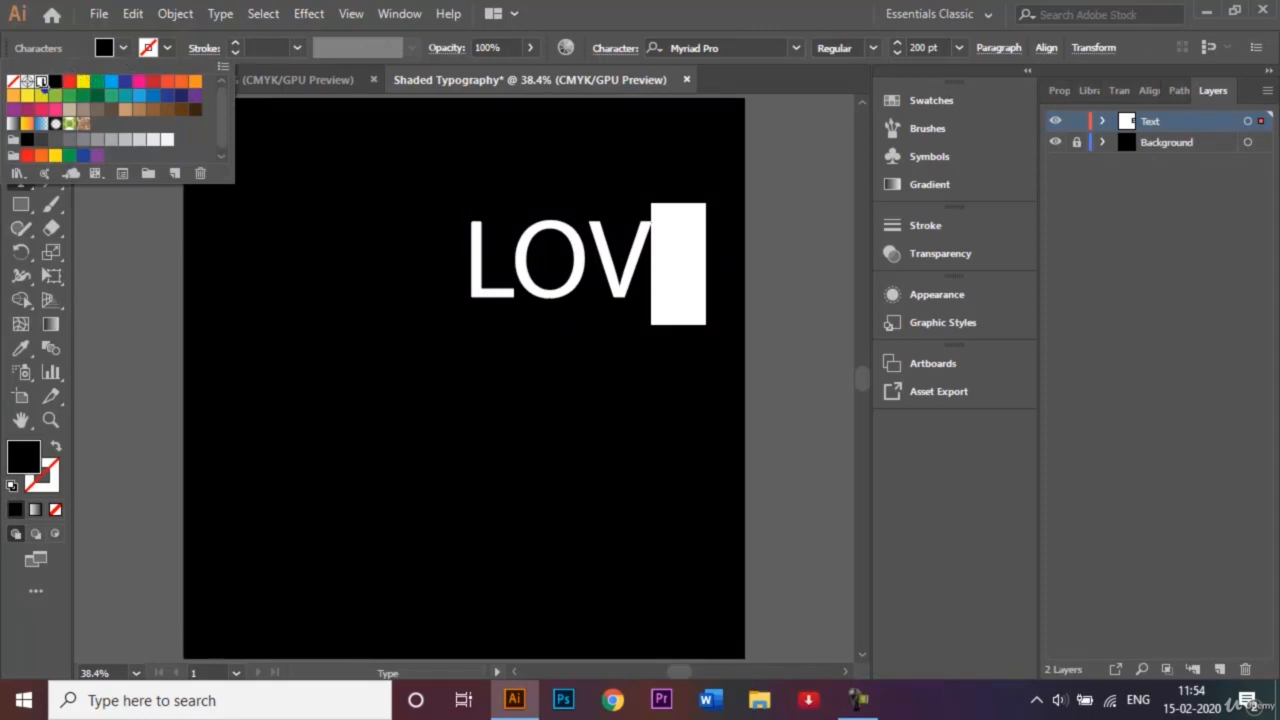
{"action": "left_click", "coordinate": [42, 84]}
{"action": "key", "text": "Escape"}
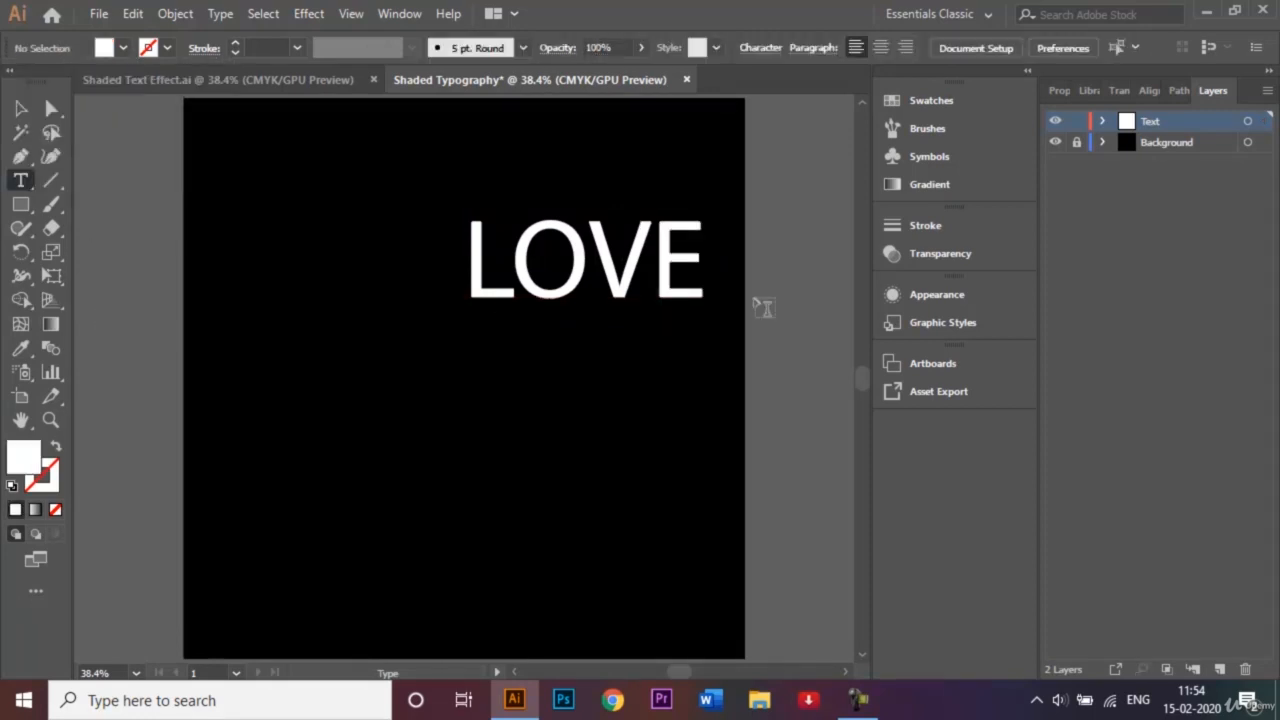
{"action": "left_click", "coordinate": [21, 108]}
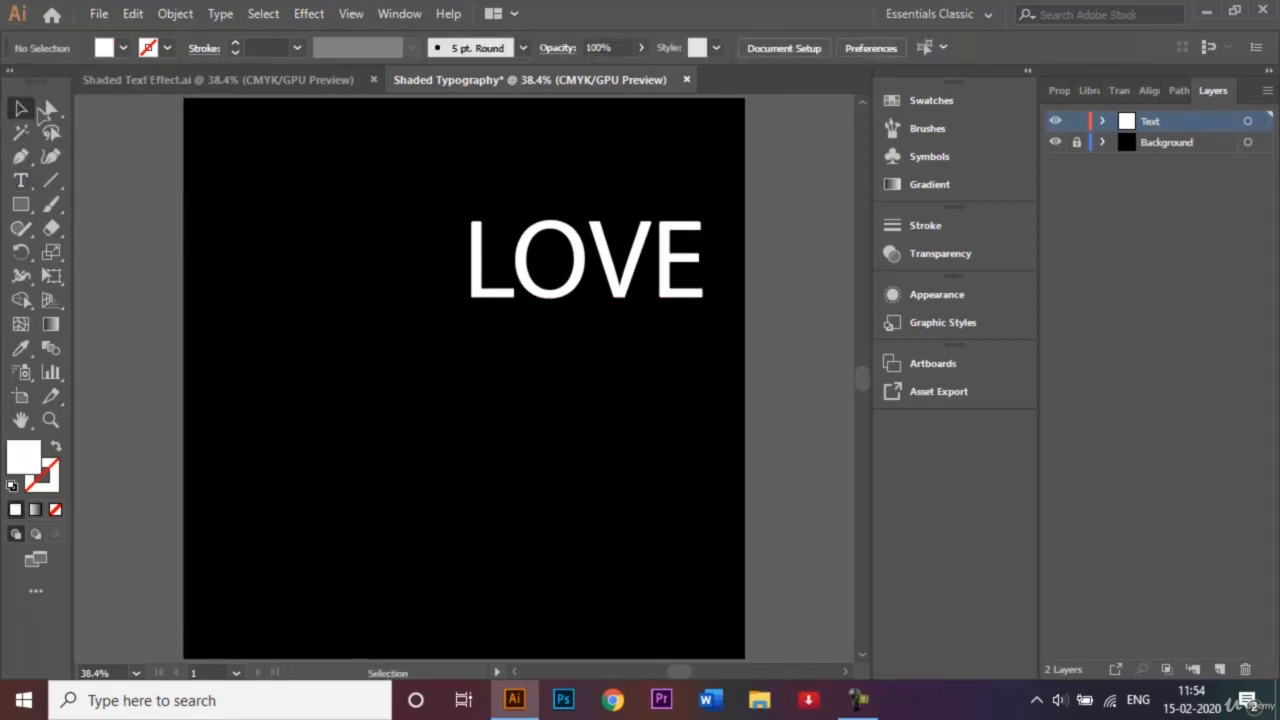
{"action": "left_click_drag", "start_coordinate": [723, 311], "coordinate": [421, 207]}
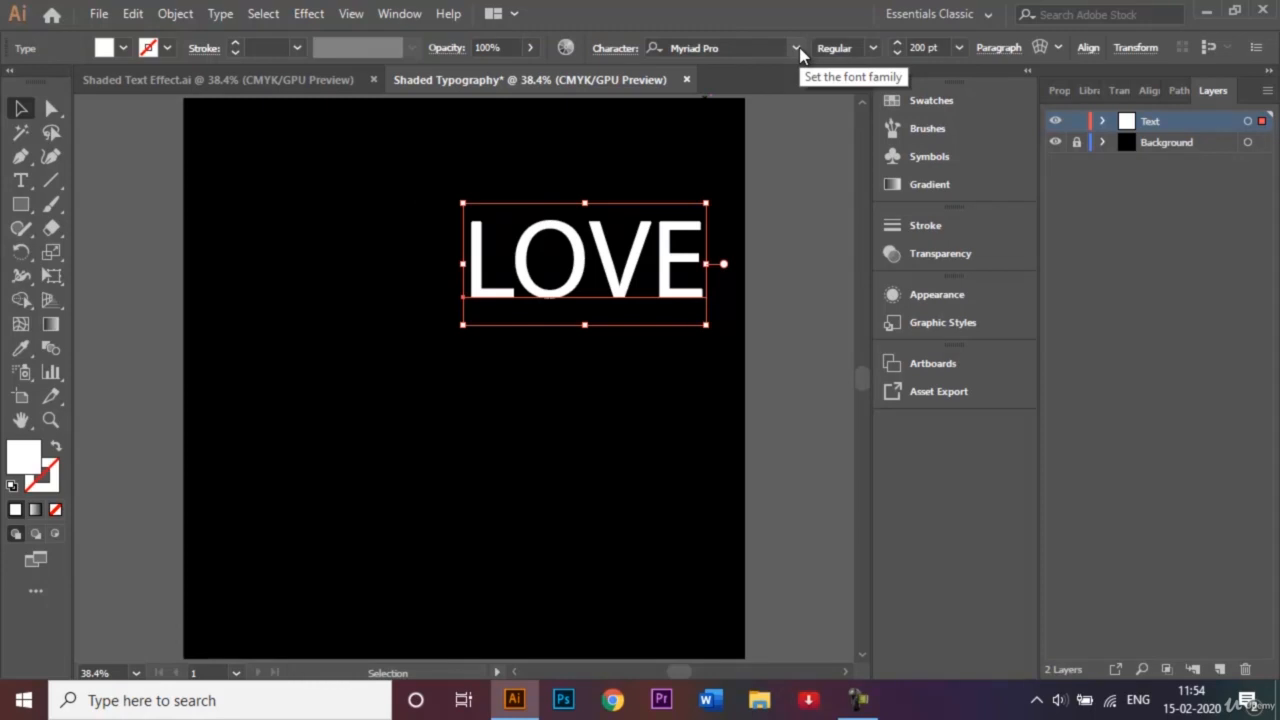
- Change the font to Chaparral Pro and move LOVE down and left
{"action": "left_click", "coordinate": [797, 47]}
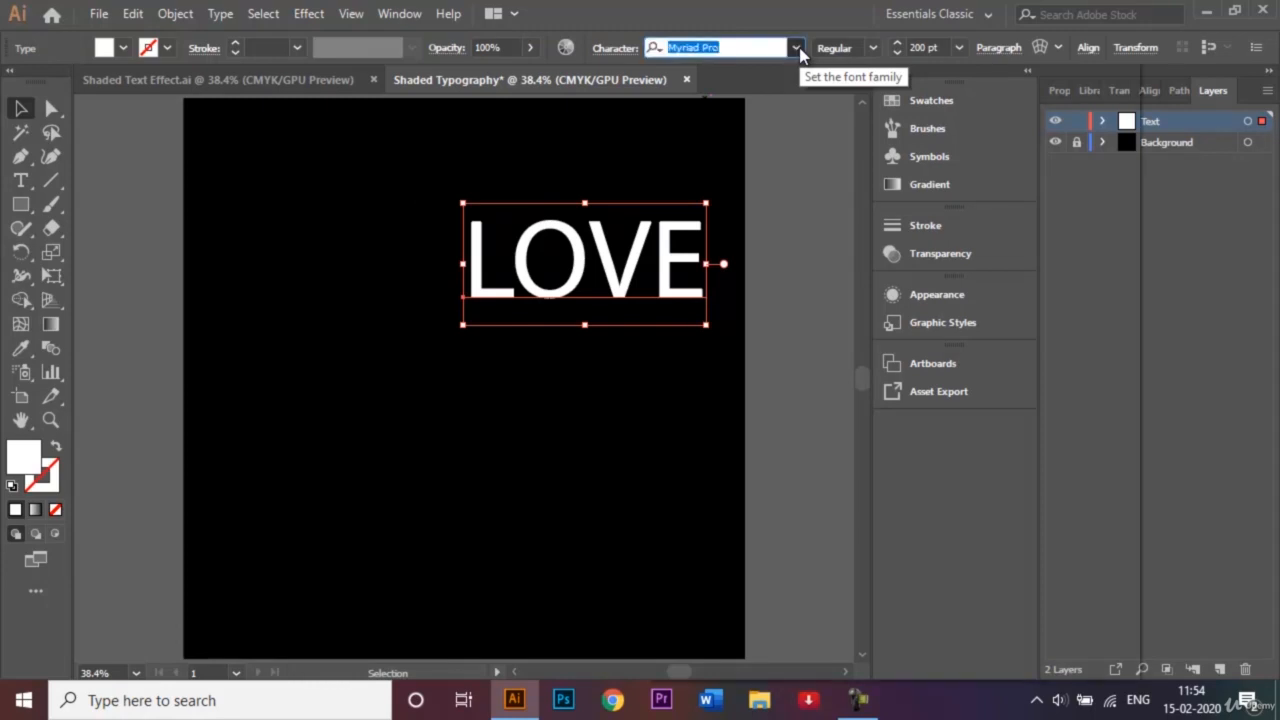
{"action": "left_click", "coordinate": [799, 54]}
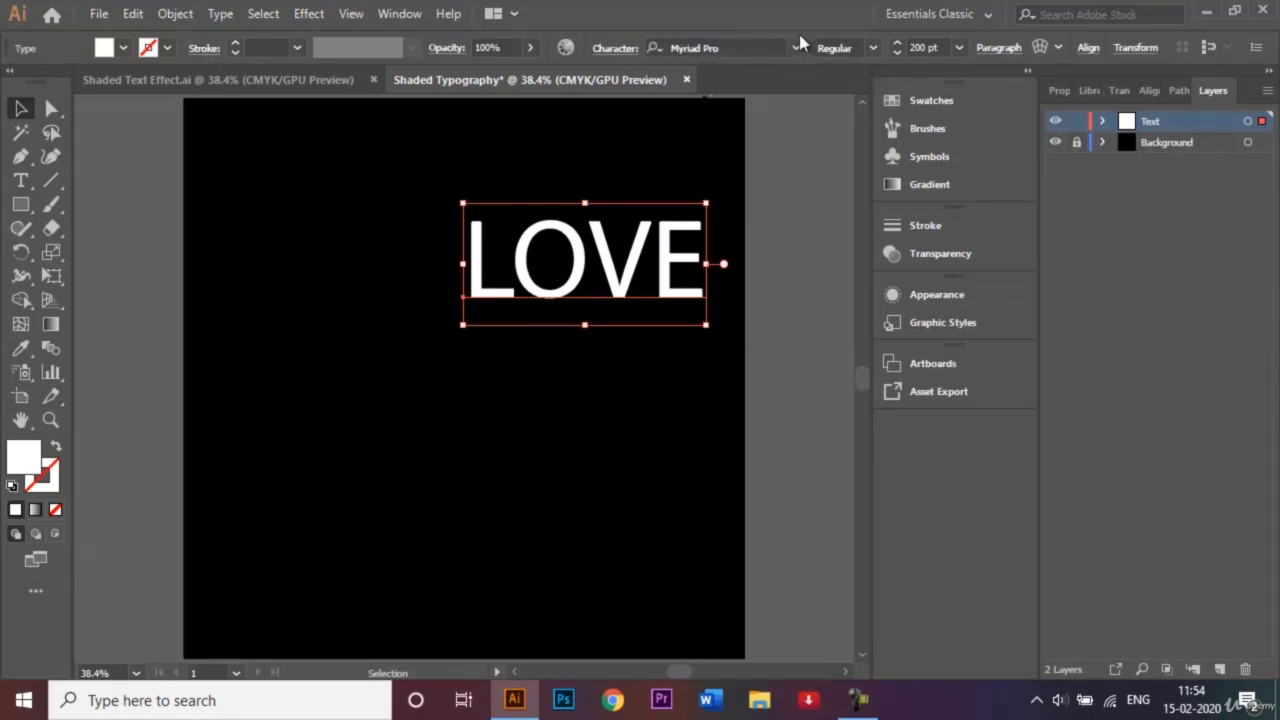
{"action": "left_click", "coordinate": [797, 46]}
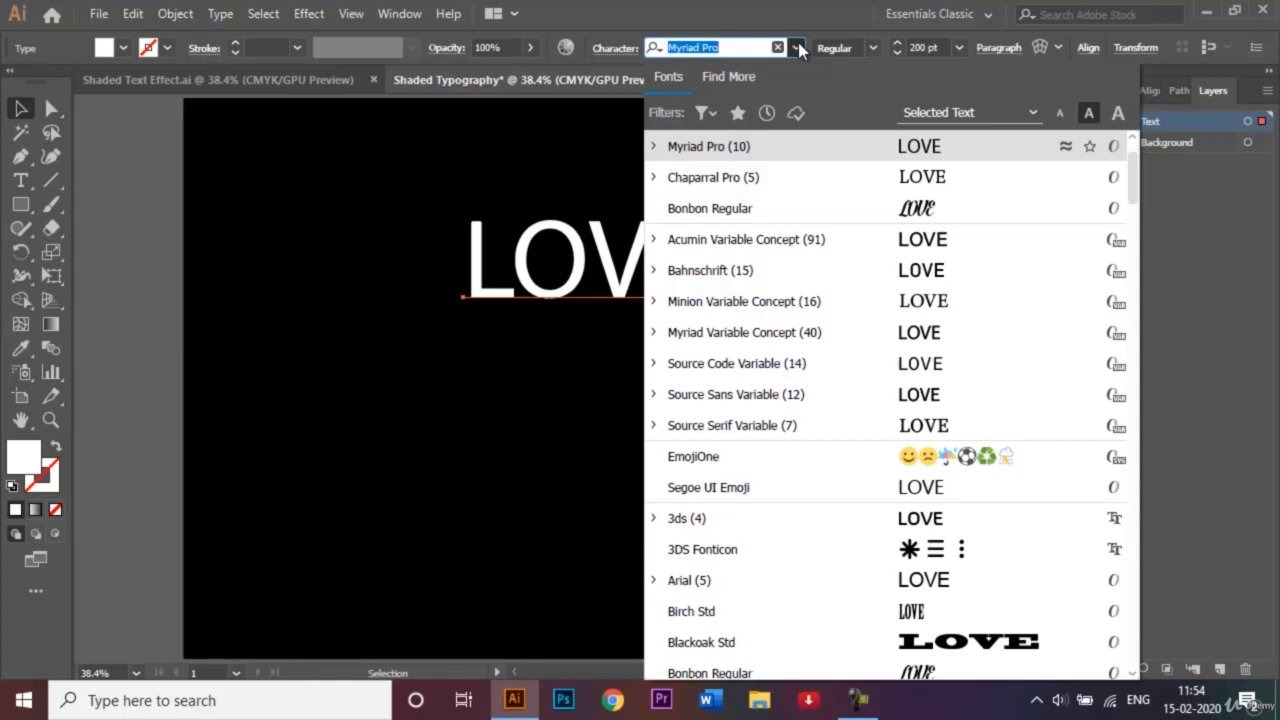
{"action": "left_click", "coordinate": [860, 181]}
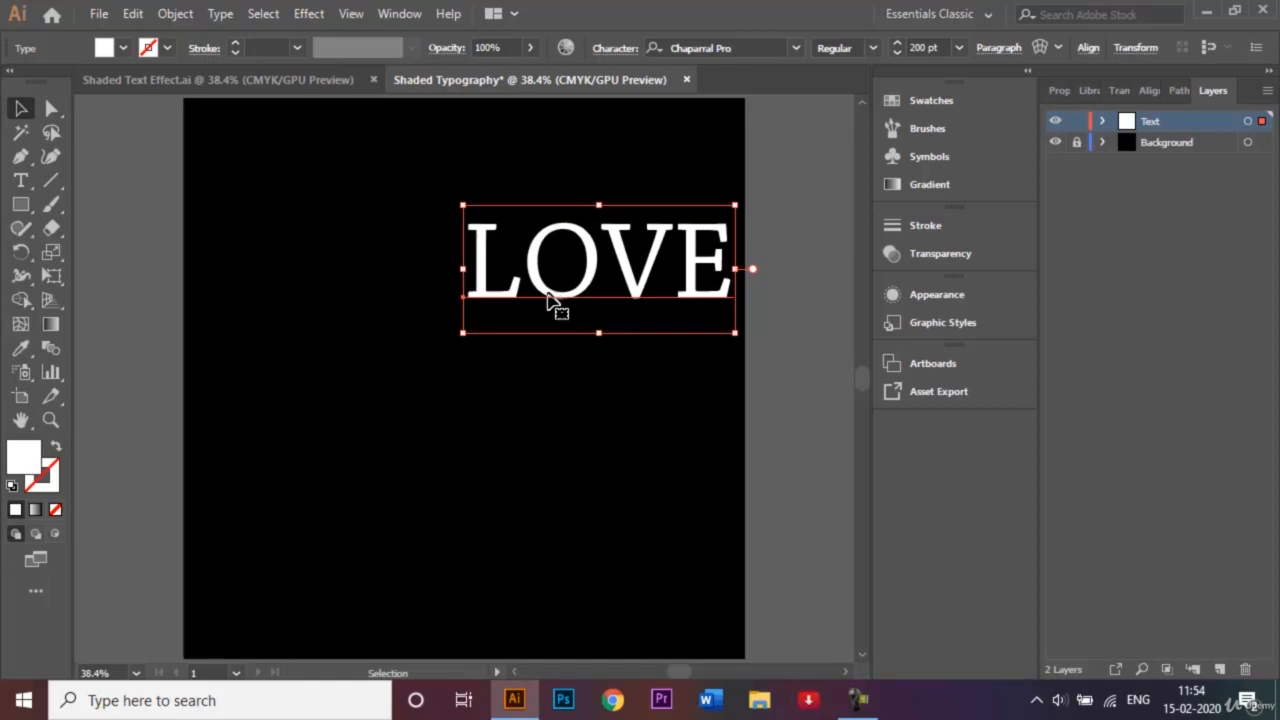
{"action": "left_click_drag", "start_coordinate": [560, 306], "coordinate": [400, 359]}
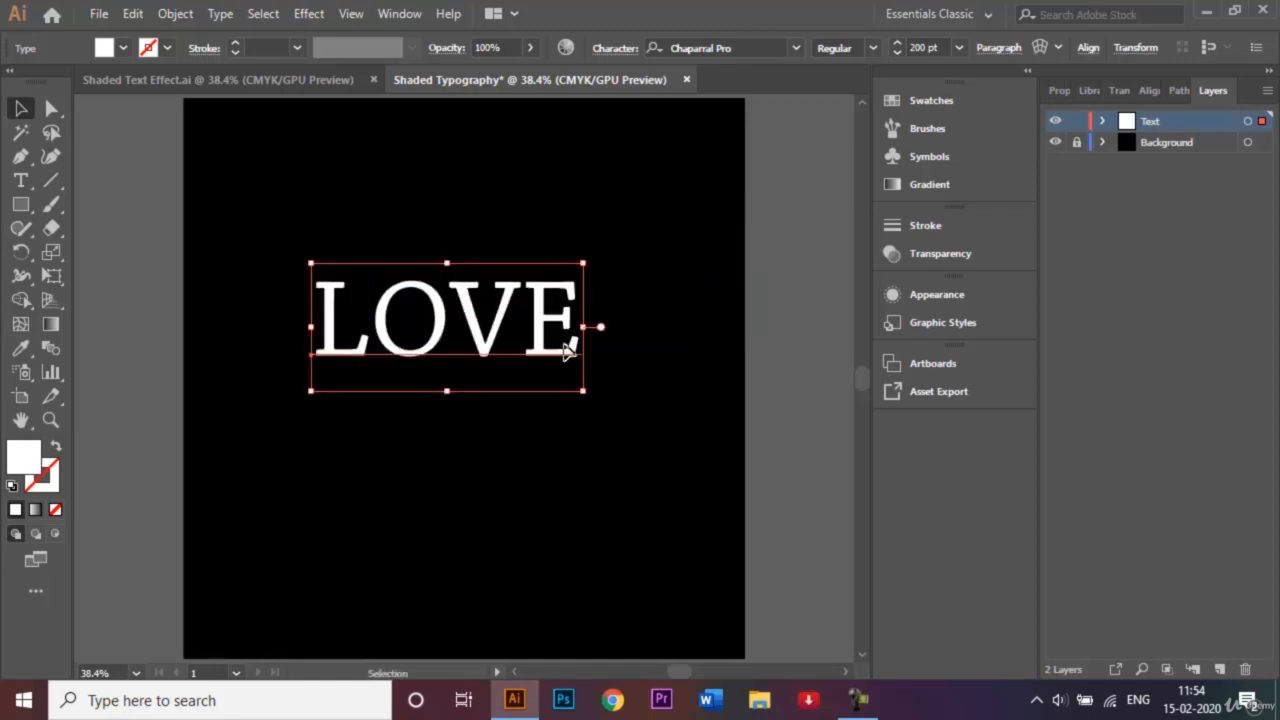
- Expand the text into shapes with Object and Fill checked
{"action": "right_click", "coordinate": [455, 336]}
{"action": "left_click", "coordinate": [357, 306]}
{"action": "left_click", "coordinate": [178, 14]}
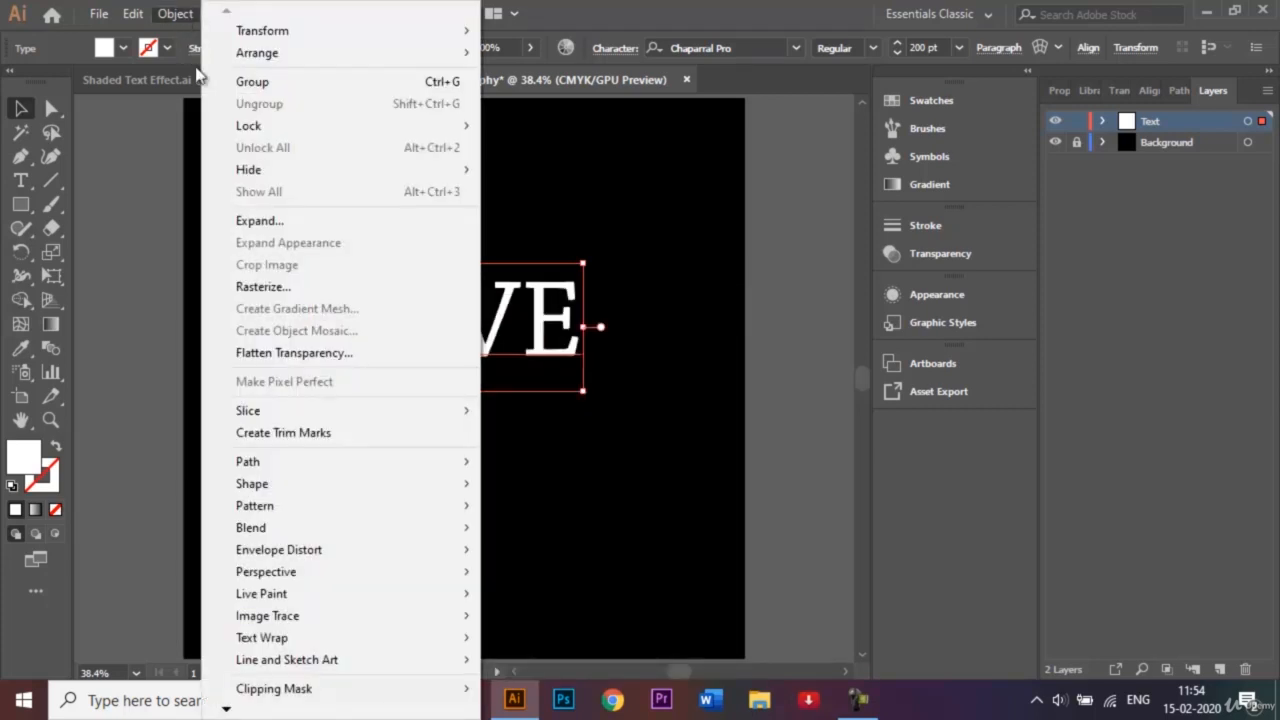
{"action": "left_click", "coordinate": [261, 223]}
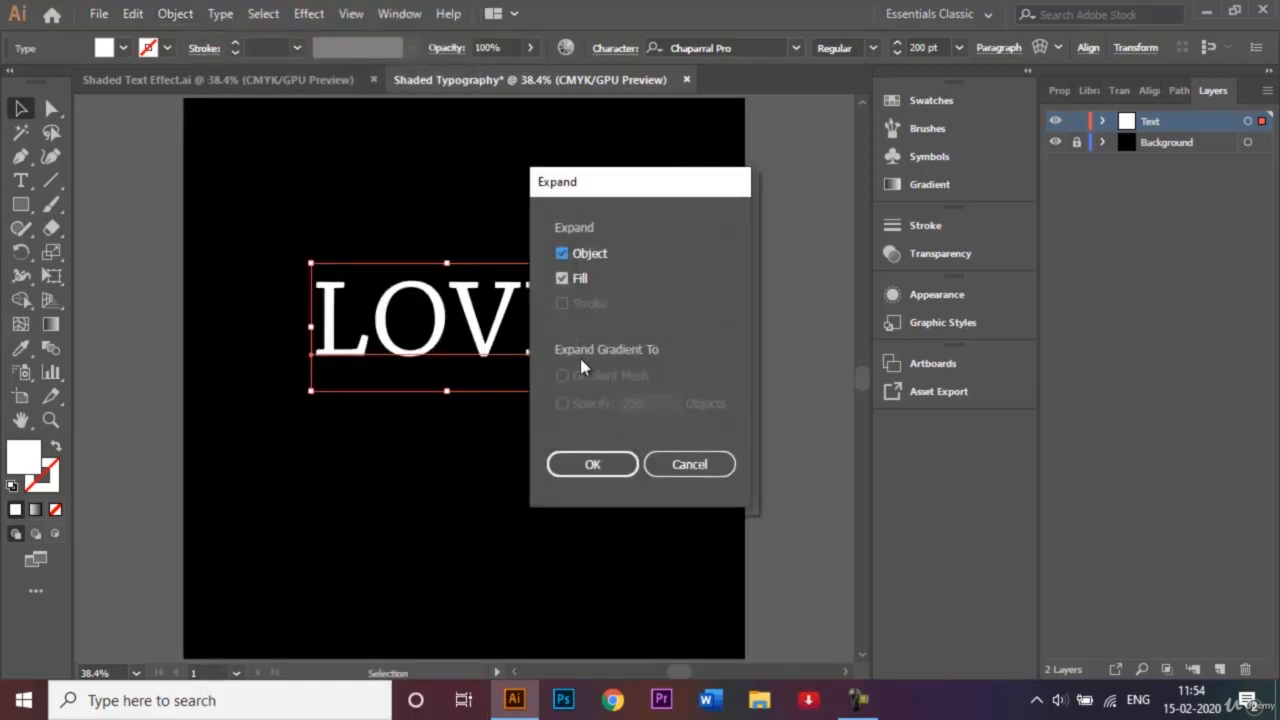
{"action": "left_click", "coordinate": [600, 464]}
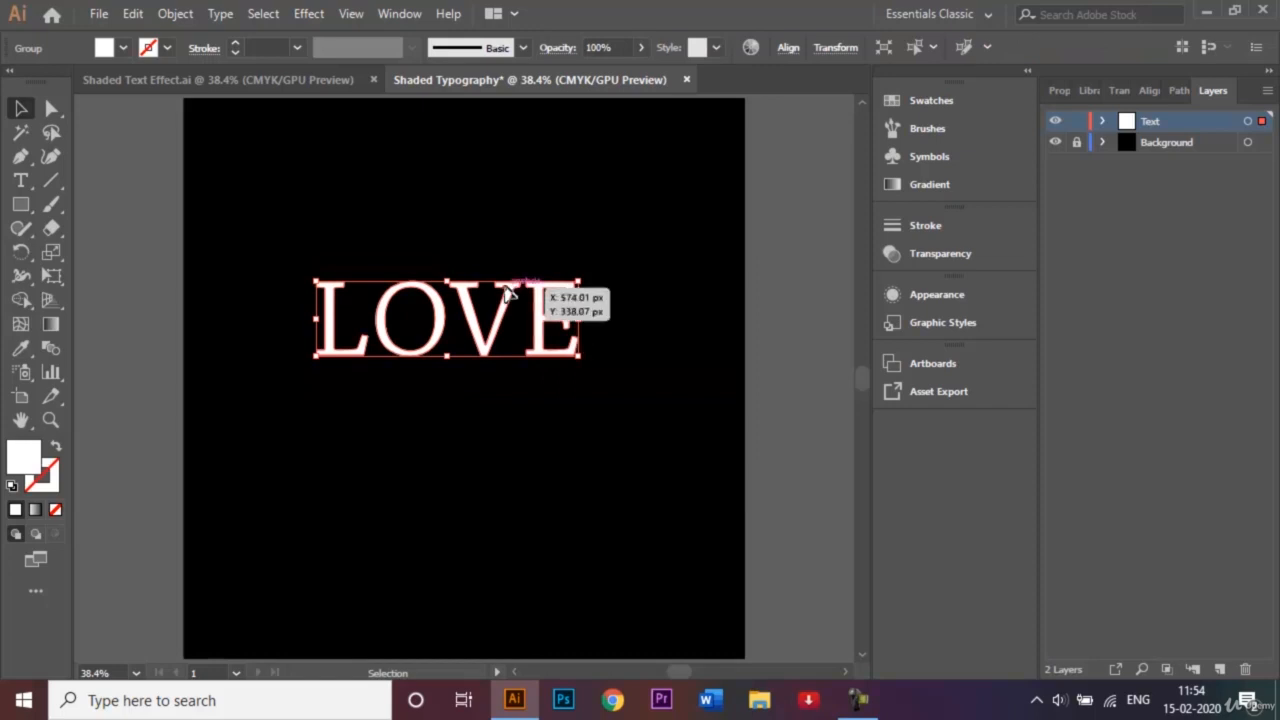
- Ungroup the expanded letters and view all of LOVE at 100%
{"action": "right_click", "coordinate": [486, 305]}
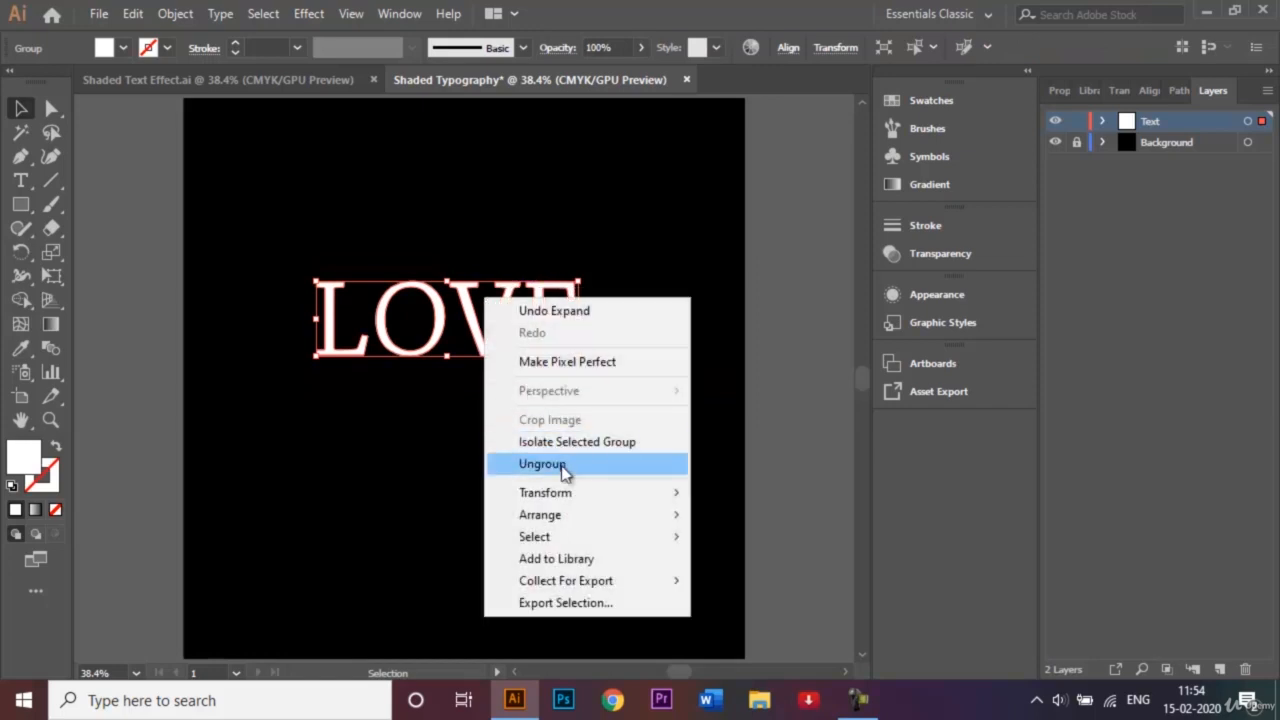
{"action": "left_click", "coordinate": [563, 470]}
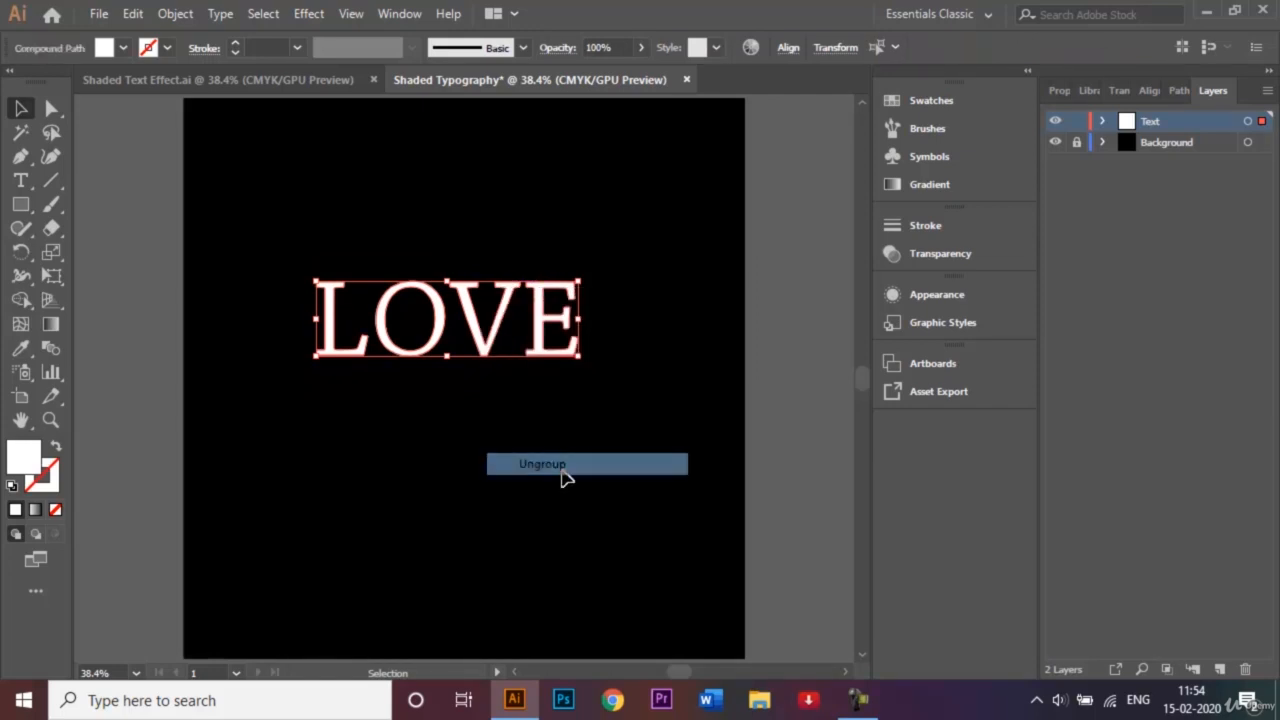
{"action": "left_click", "coordinate": [802, 402]}
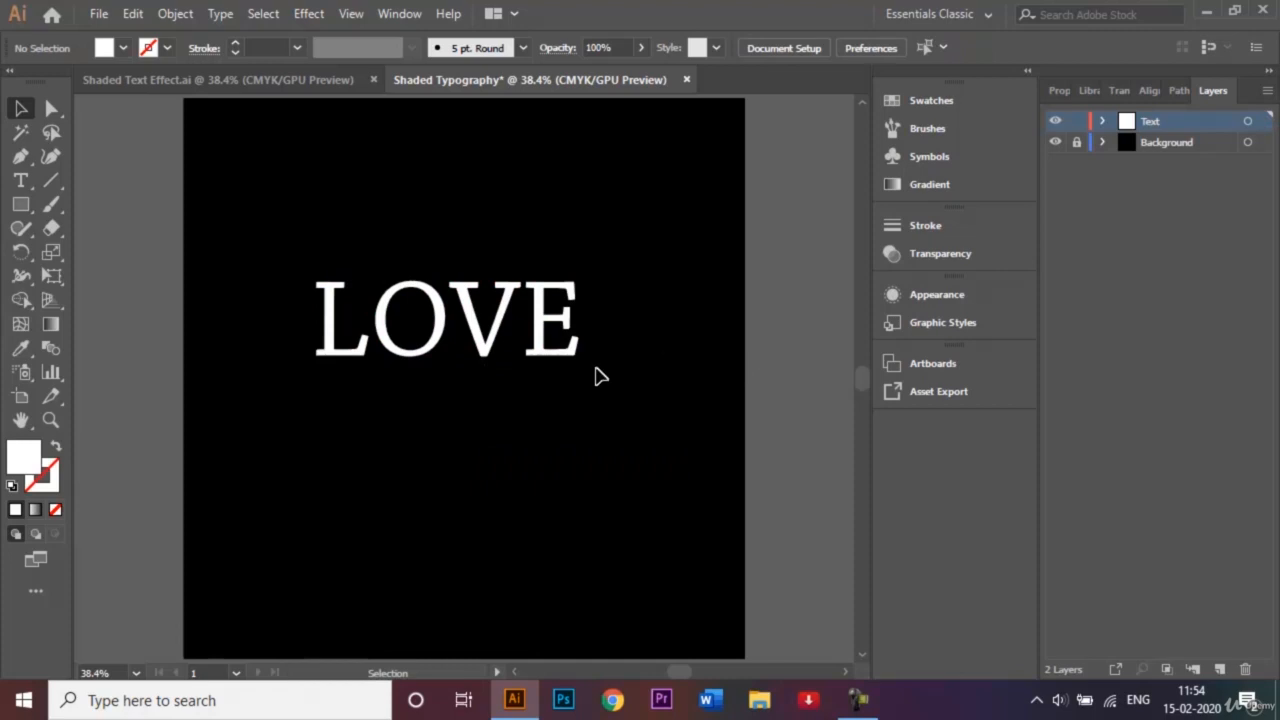
{"action": "left_click_drag", "start_coordinate": [646, 395], "coordinate": [291, 266]}
{"action": "key", "text": "ctrl+equal"}
{"action": "key", "text": "ctrl+equal"}
{"action": "key", "text": "ctrl+equal"}
{"action": "key", "text": "ctrl+equal"}
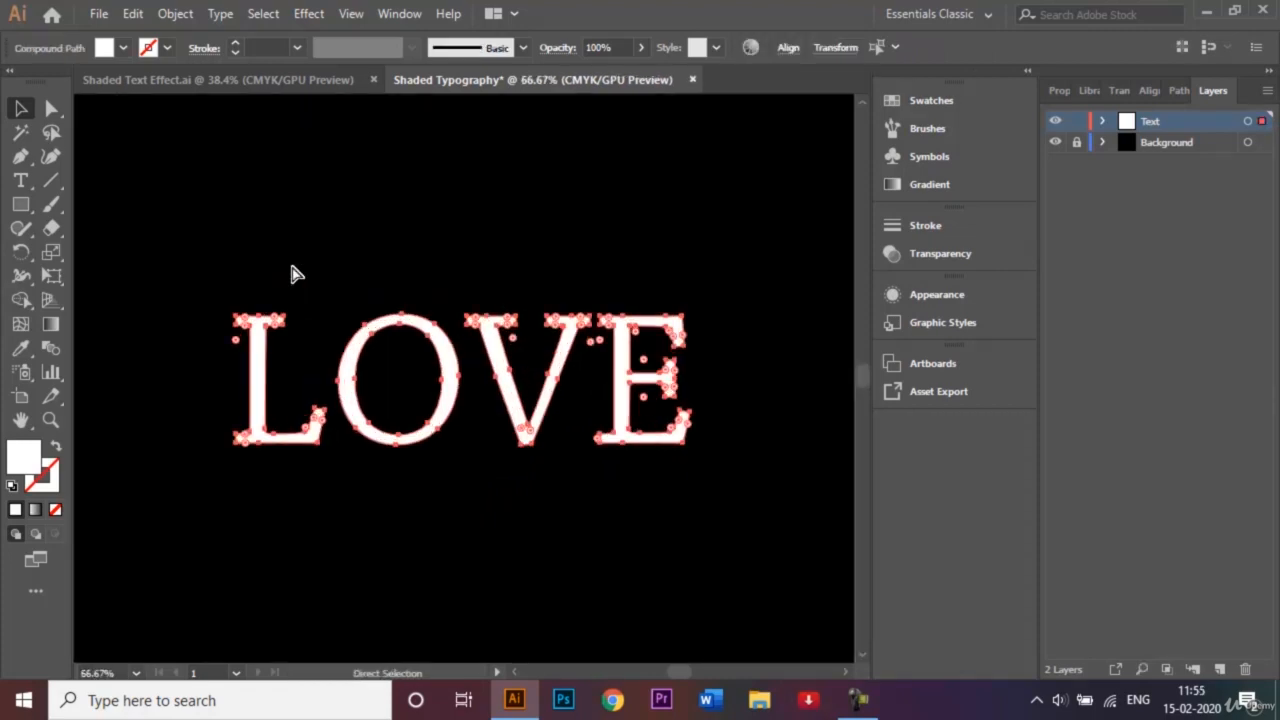
{"action": "key", "text": "ctrl+minus"}
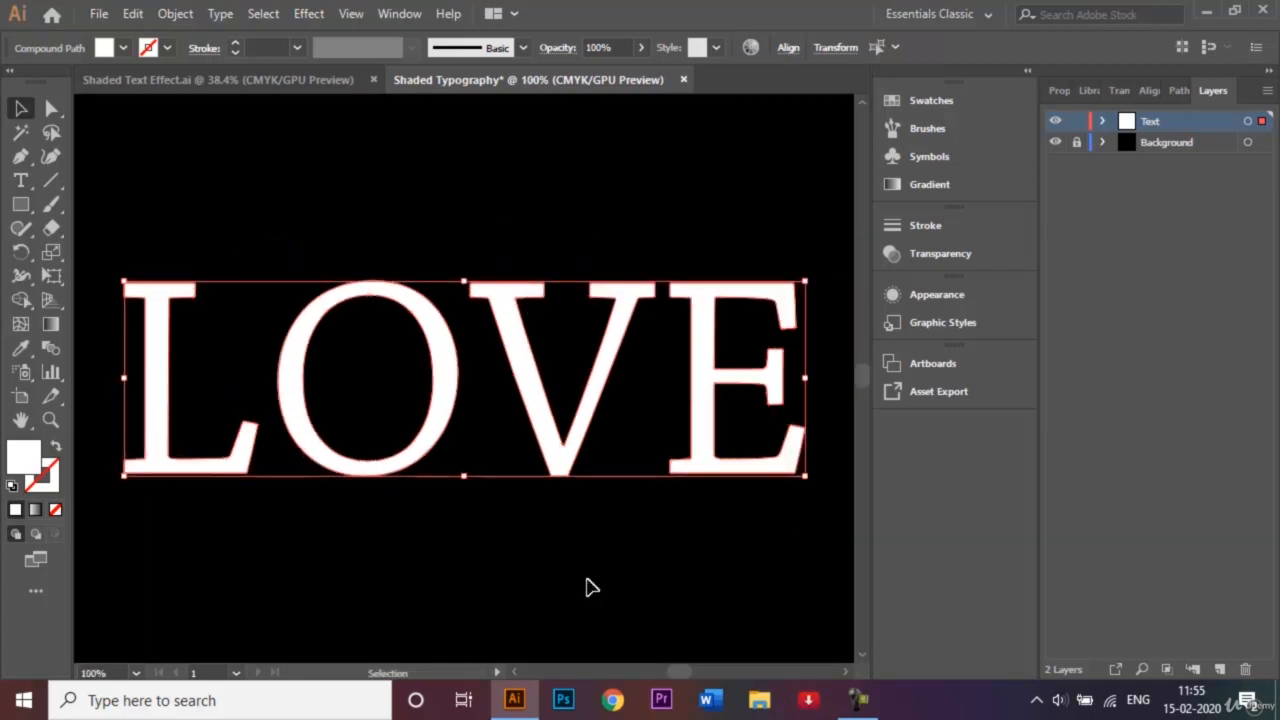
{"action": "left_click", "coordinate": [380, 563]}
- Nudge the O three steps left so it overlaps the L
{"action": "left_click", "coordinate": [340, 470]}
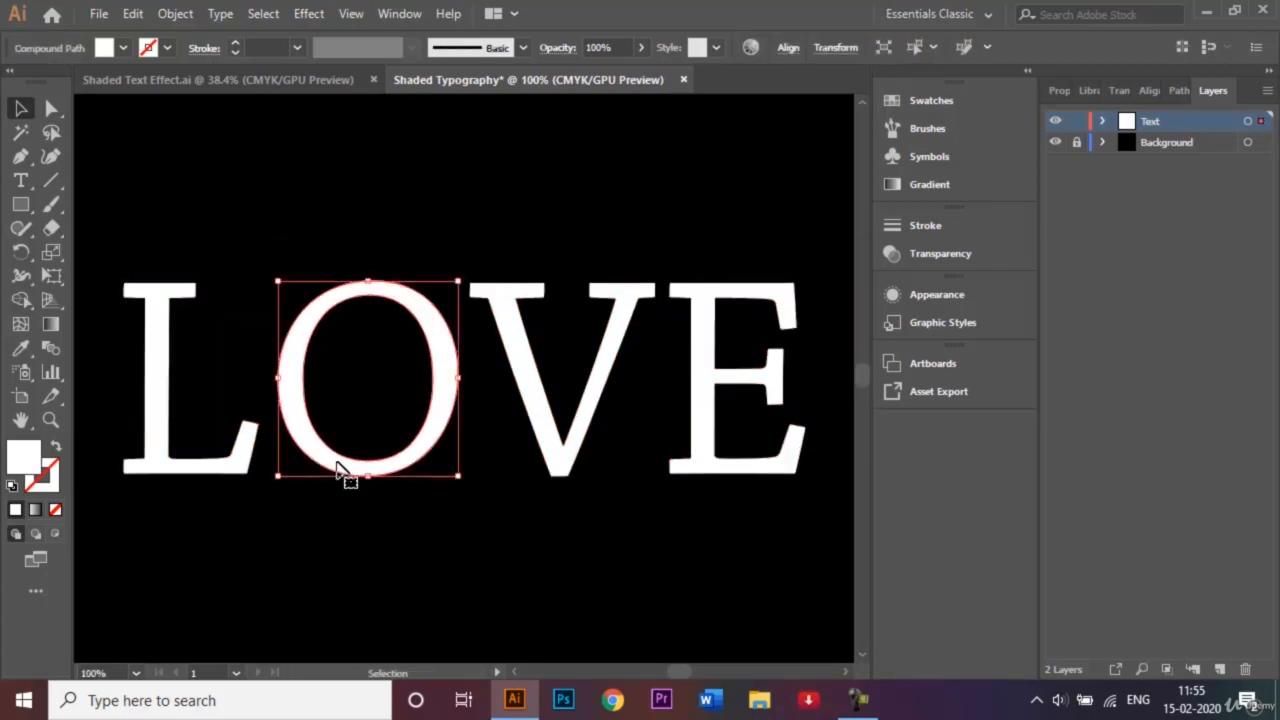
{"action": "key", "text": "Left"}
{"action": "key", "text": "Left"}
{"action": "key", "text": "Left"}
{"action": "key", "text": "Left"}
{"action": "key", "text": "Left"}
{"action": "key", "text": "Left"}
{"action": "key", "text": "Left"}
{"action": "key", "text": "Left"}
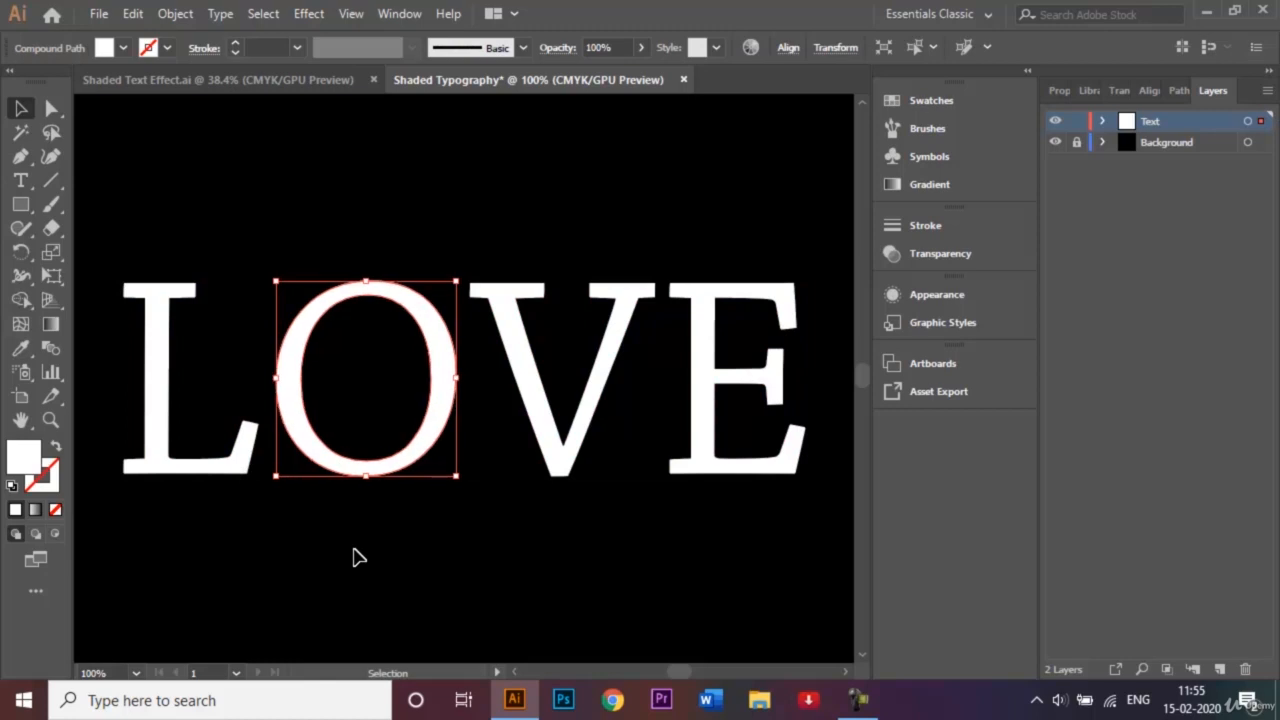
{"action": "key", "text": "Left"}
{"action": "key", "text": "Left"}
{"action": "key", "text": "Left"}
{"action": "key", "text": "Left"}
{"action": "key", "text": "Left"}
{"action": "key", "text": "Left"}
{"action": "key", "text": "Left"}
{"action": "key", "text": "Left"}
{"action": "key", "text": "Left"}
{"action": "key", "text": "Left"}
{"action": "key", "text": "Left"}
{"action": "key", "text": "Left"}
{"action": "key", "text": "Left"}
{"action": "key", "text": "Left"}
{"action": "key", "text": "Left"}
{"action": "key", "text": "Left"}
{"action": "key", "text": "Left"}
{"action": "key", "text": "Left"}
{"action": "key", "text": "Left"}
{"action": "key", "text": "Left"}
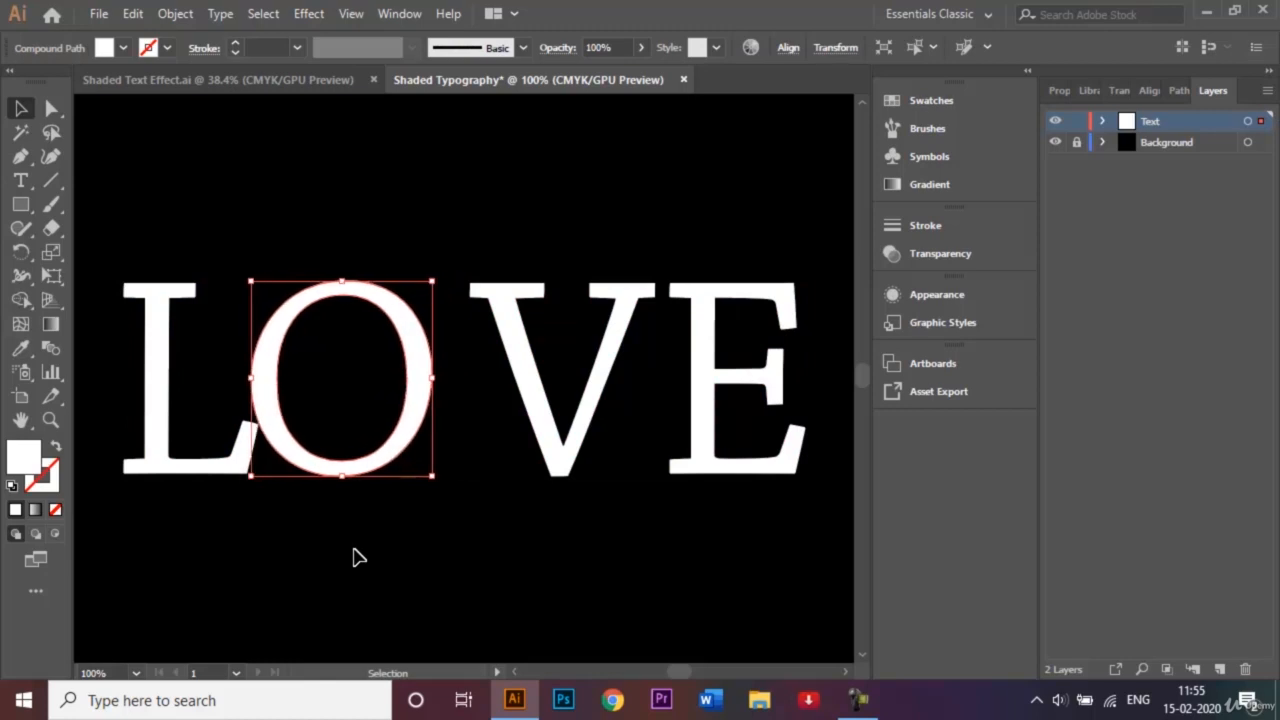
{"action": "key", "text": "Left"}
{"action": "key", "text": "Left"}
{"action": "key", "text": "Left"}
{"action": "key", "text": "Left"}
{"action": "key", "text": "Left"}
{"action": "key", "text": "Left"}
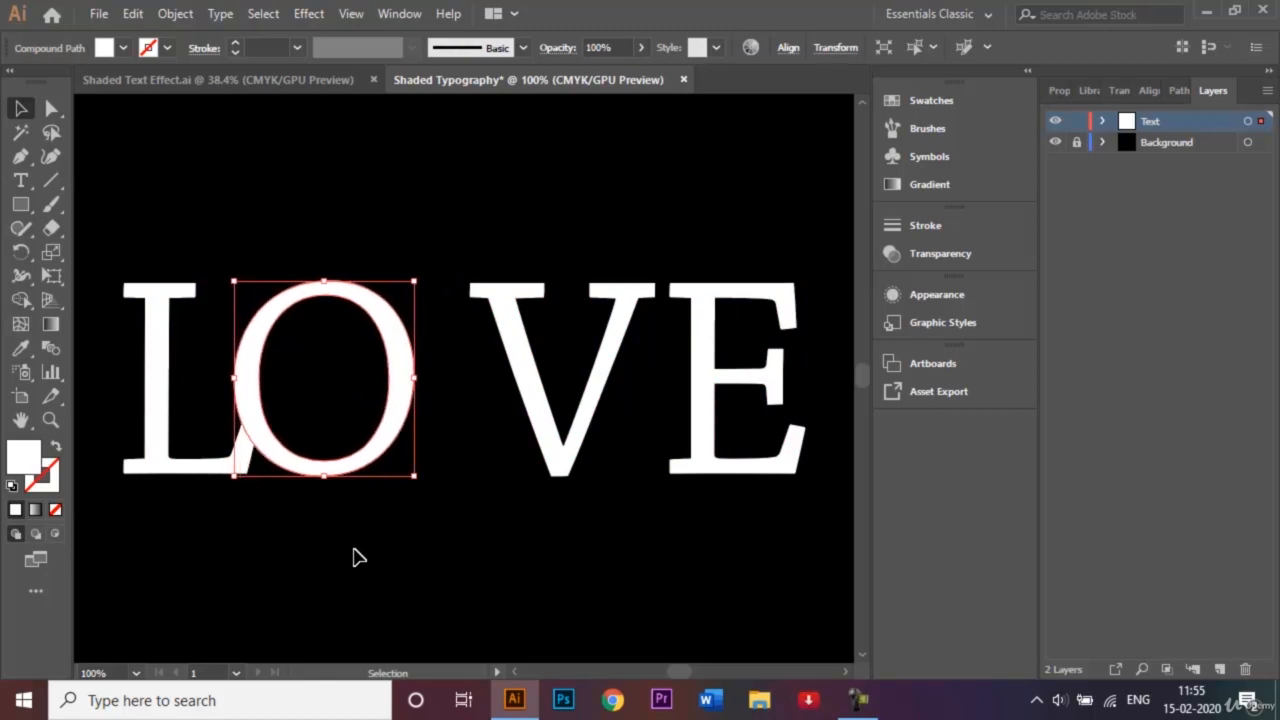
{"action": "left_click", "coordinate": [428, 543]}
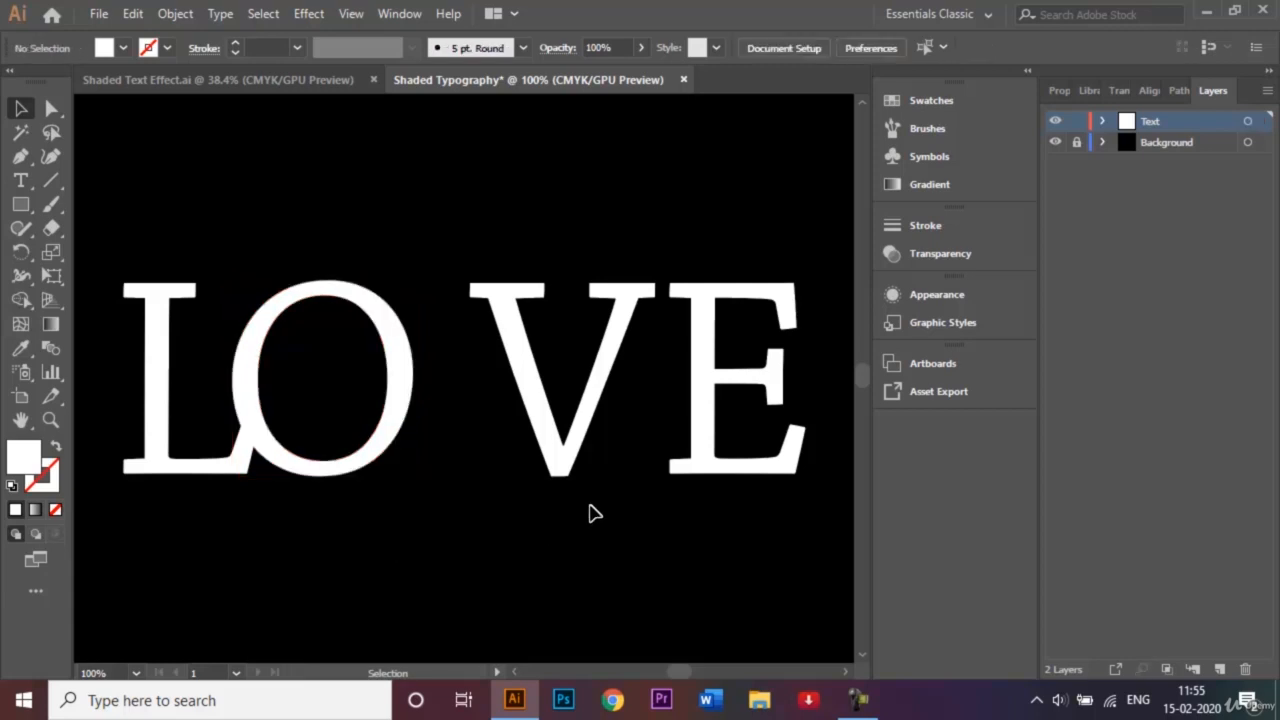
- Slide the V left over the O and the E over the V, then select all letters
{"action": "left_click", "coordinate": [567, 474]}
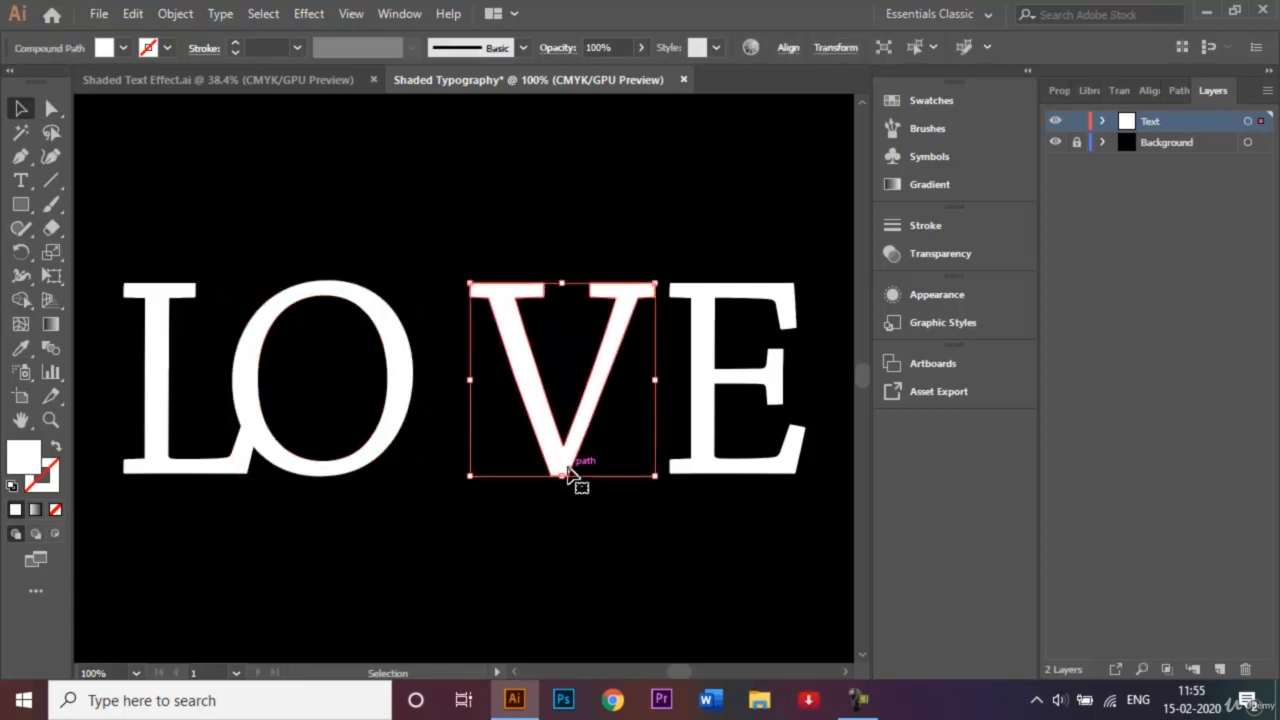
{"action": "key", "text": "Left"}
{"action": "key", "text": "Left"}
{"action": "key", "text": "Left"}
{"action": "key", "text": "Left"}
{"action": "key", "text": "Left"}
{"action": "key", "text": "Left"}
{"action": "key", "text": "Left"}
{"action": "key", "text": "Left"}
{"action": "key", "text": "Left"}
{"action": "key", "text": "Left"}
{"action": "key", "text": "Left"}
{"action": "key", "text": "Left"}
{"action": "key", "text": "Left"}
{"action": "key", "text": "Left"}
{"action": "key", "text": "Left"}
{"action": "key", "text": "Left"}
{"action": "key", "text": "Left"}
{"action": "key", "text": "Left"}
{"action": "key", "text": "Left"}
{"action": "key", "text": "Left"}
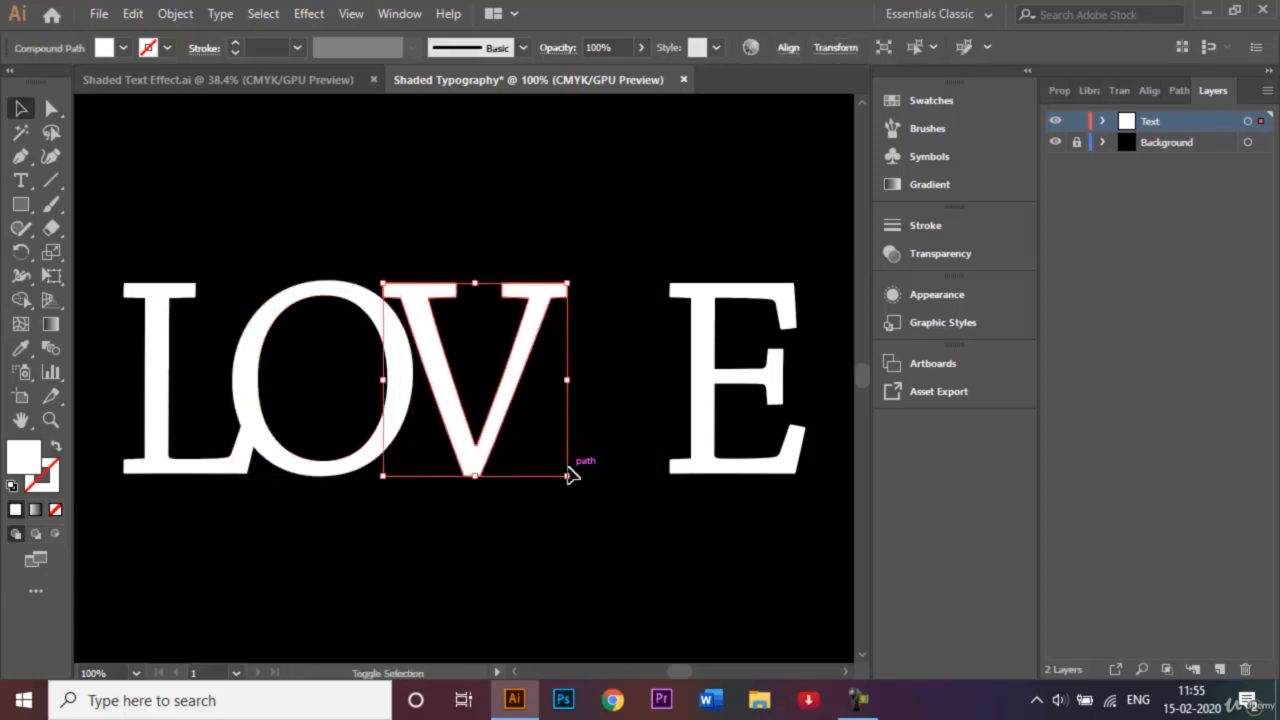
{"action": "key", "text": "Left"}
{"action": "key", "text": "Left"}
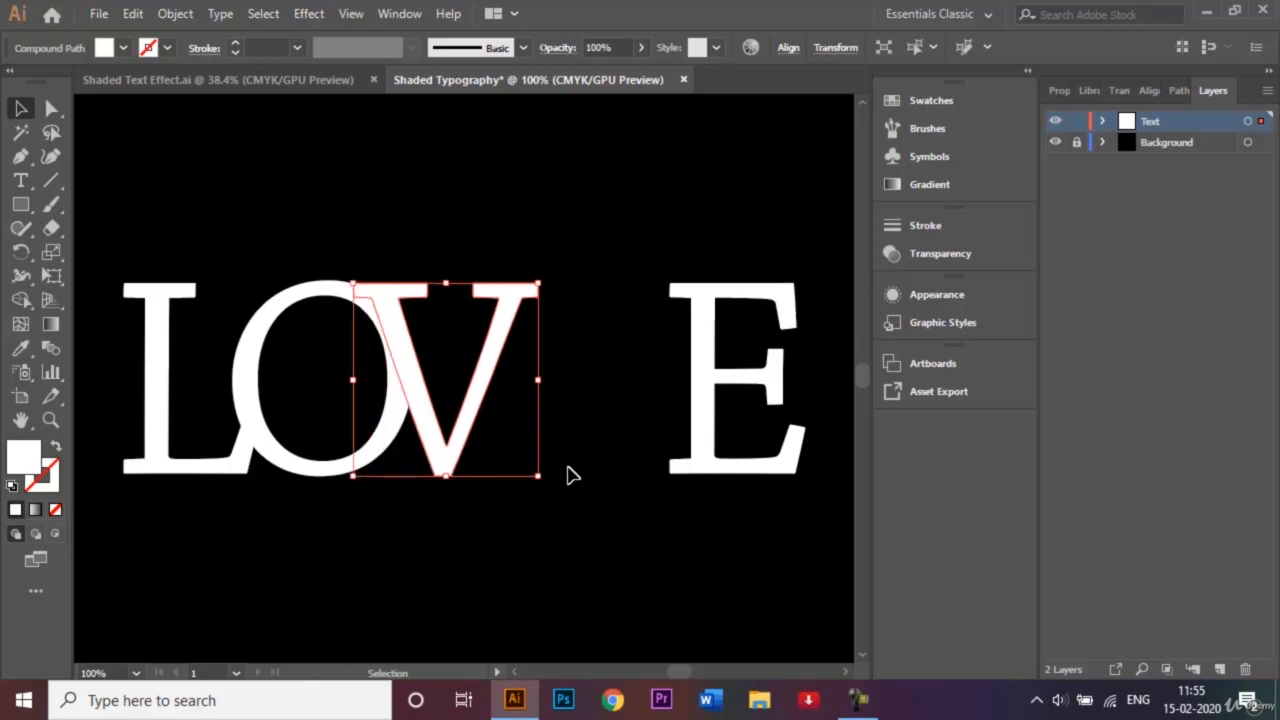
{"action": "left_click", "coordinate": [601, 497]}
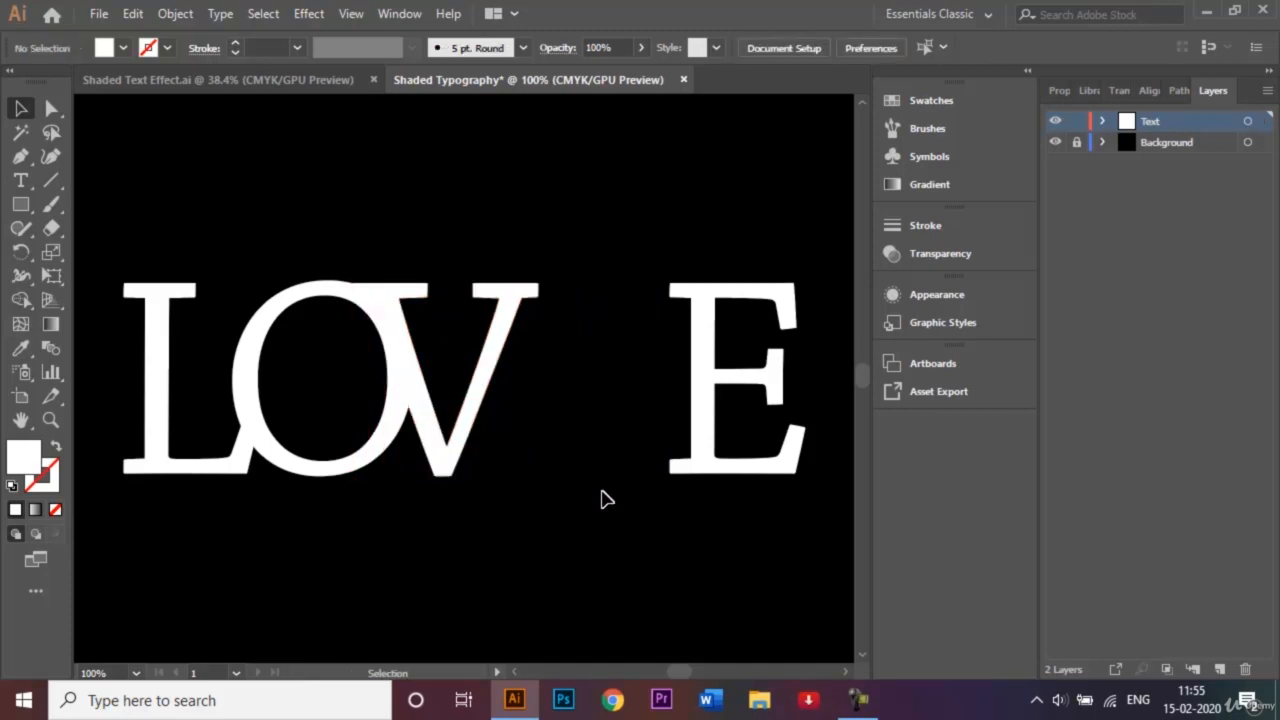
{"action": "left_click", "coordinate": [717, 469]}
{"action": "key", "text": "shift+Left"}
{"action": "key", "text": "shift+Left"}
{"action": "key", "text": "shift+Left"}
{"action": "key", "text": "shift+Left"}
{"action": "key", "text": "shift+Left"}
{"action": "key", "text": "shift+Left"}
{"action": "key", "text": "shift+Left"}
{"action": "key", "text": "shift+Left"}
{"action": "key", "text": "shift+Left"}
{"action": "key", "text": "shift+Left"}
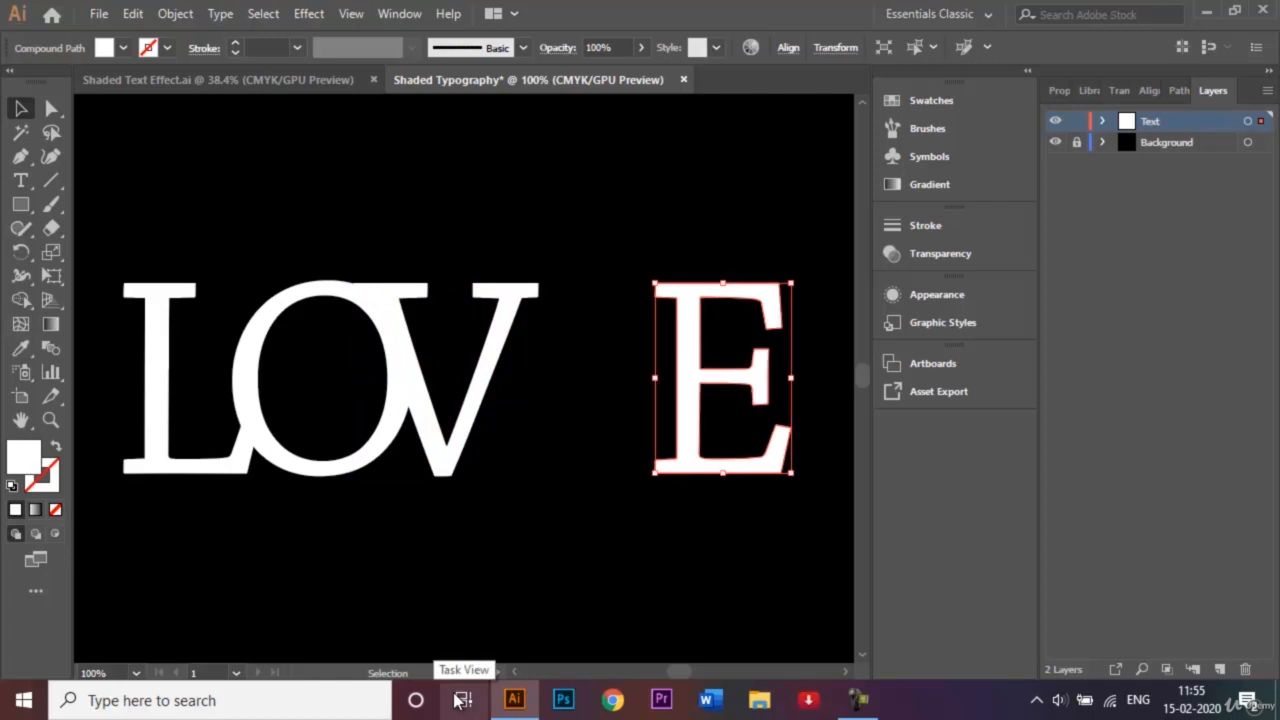
{"action": "key", "text": "shift+Left"}
{"action": "key", "text": "shift+Left"}
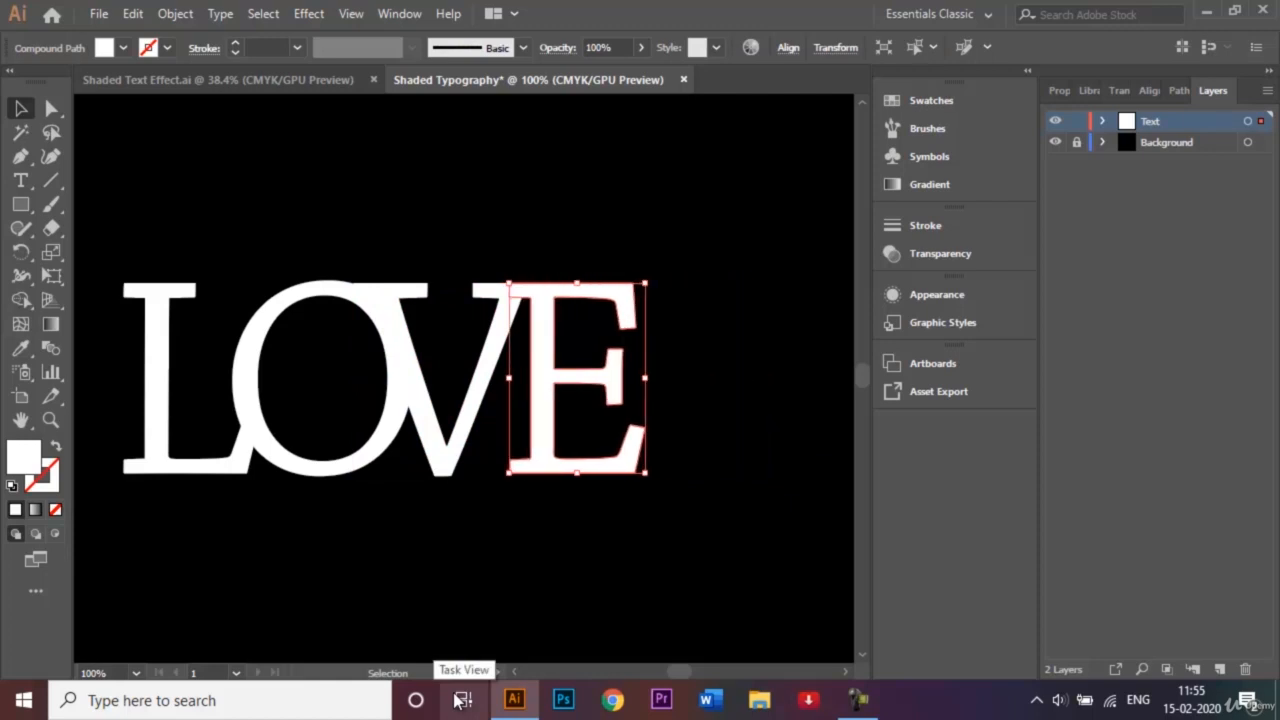
{"action": "left_click", "coordinate": [720, 563]}
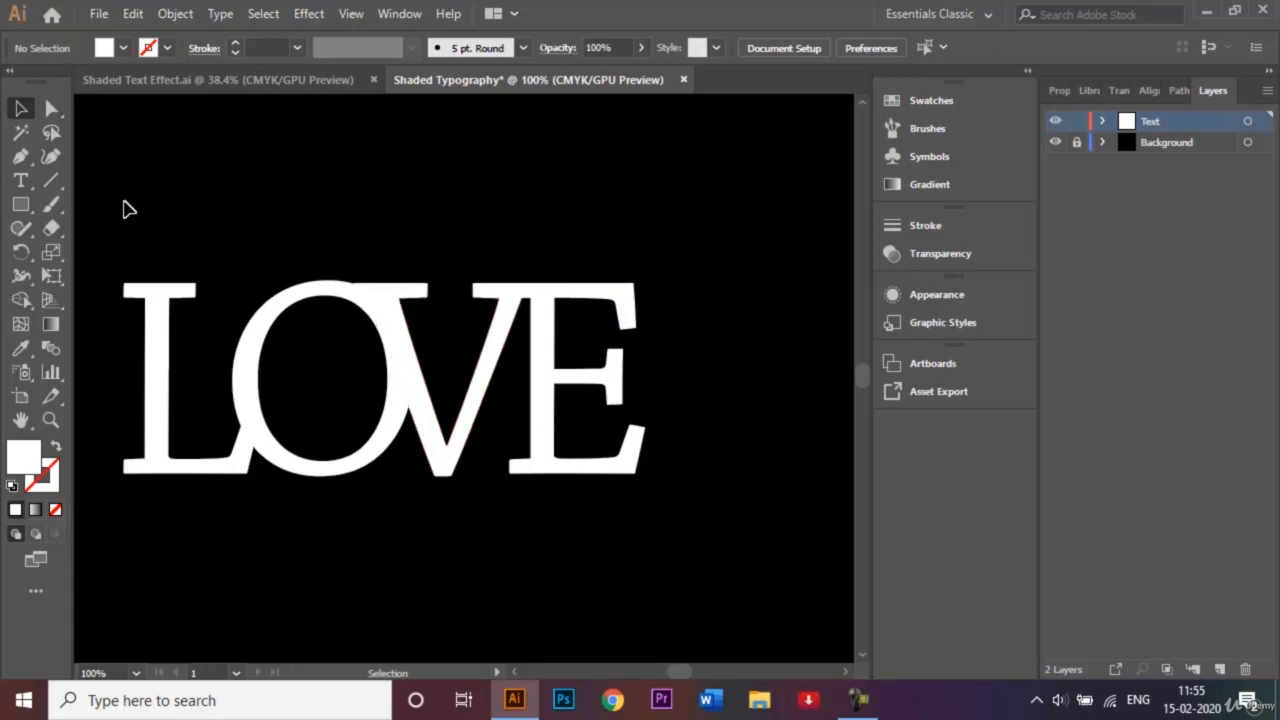
{"action": "left_click_drag", "start_coordinate": [118, 236], "coordinate": [684, 530]}
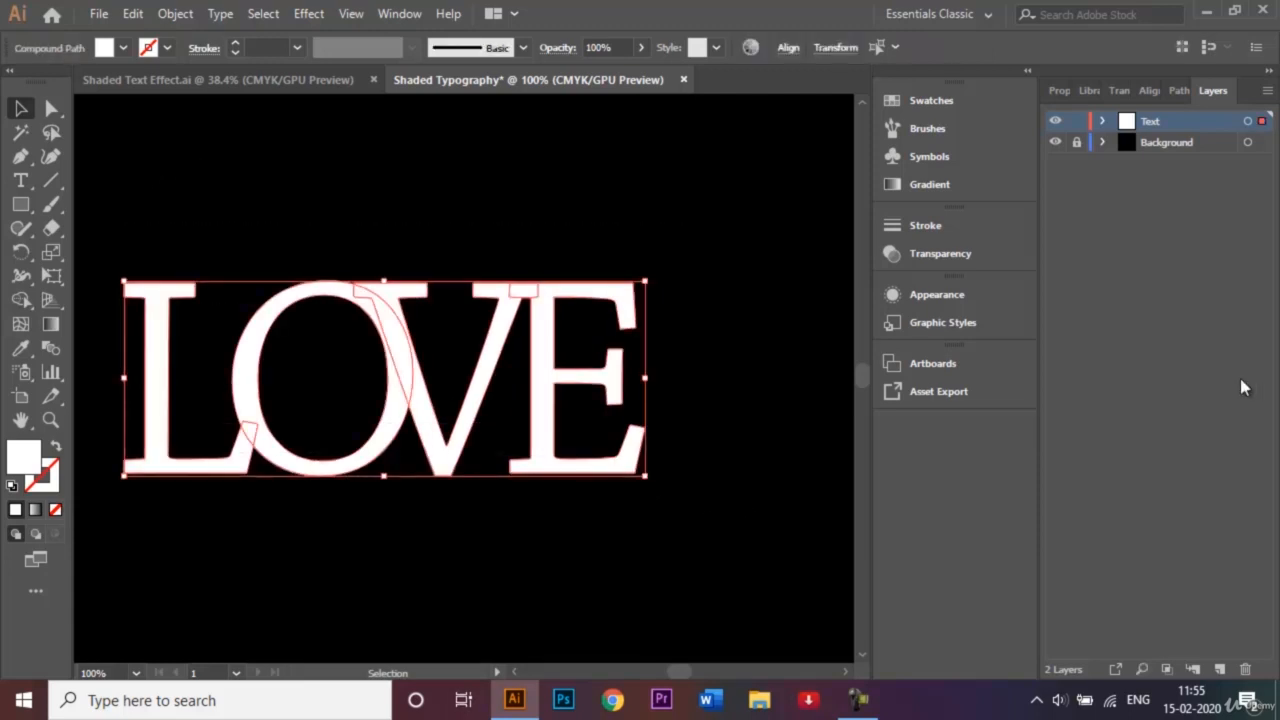
- Apply Pathfinder Merge to the letters, deselect, and return to the Layers panel
{"action": "left_click", "coordinate": [1177, 90]}
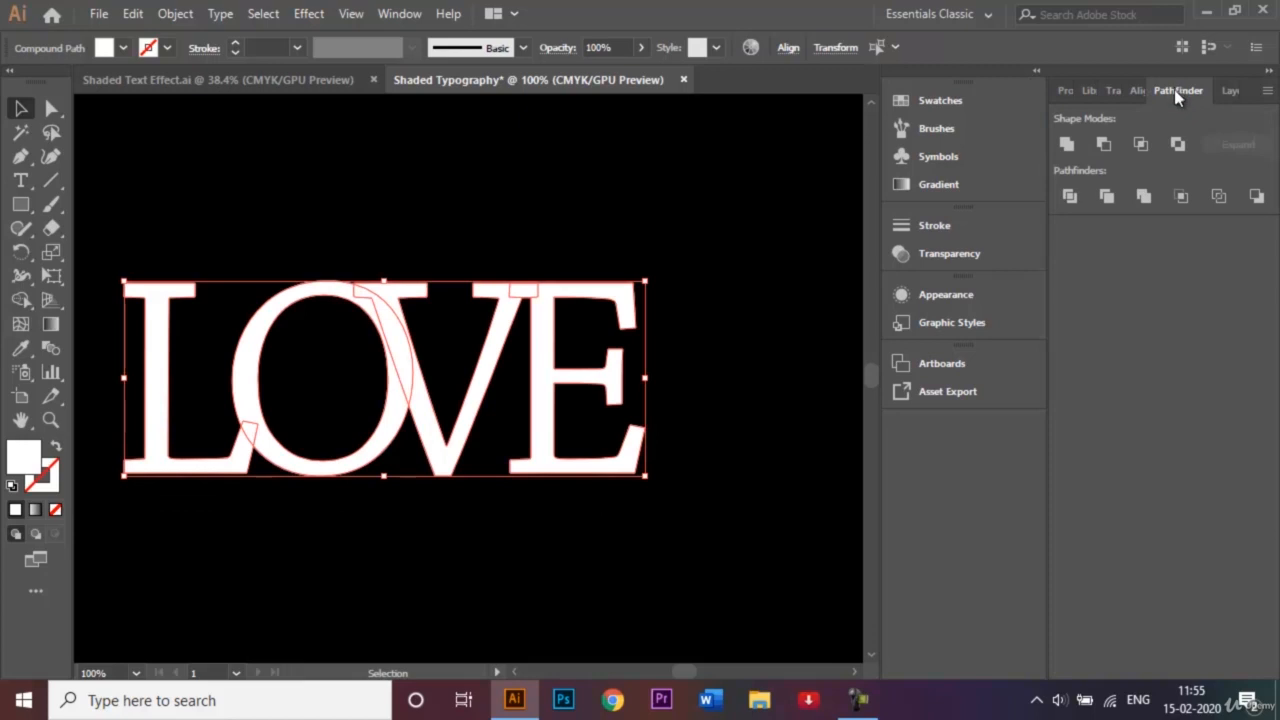
{"action": "left_click", "coordinate": [1151, 201]}
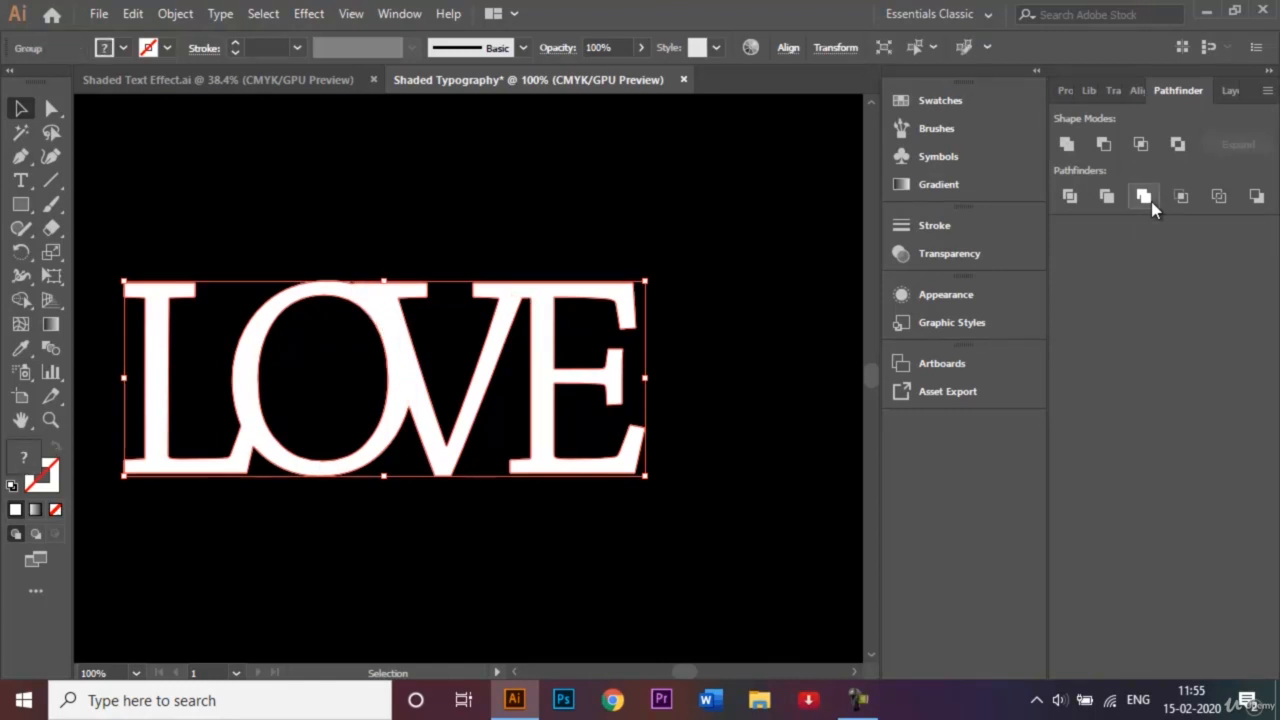
{"action": "left_click", "coordinate": [680, 259]}
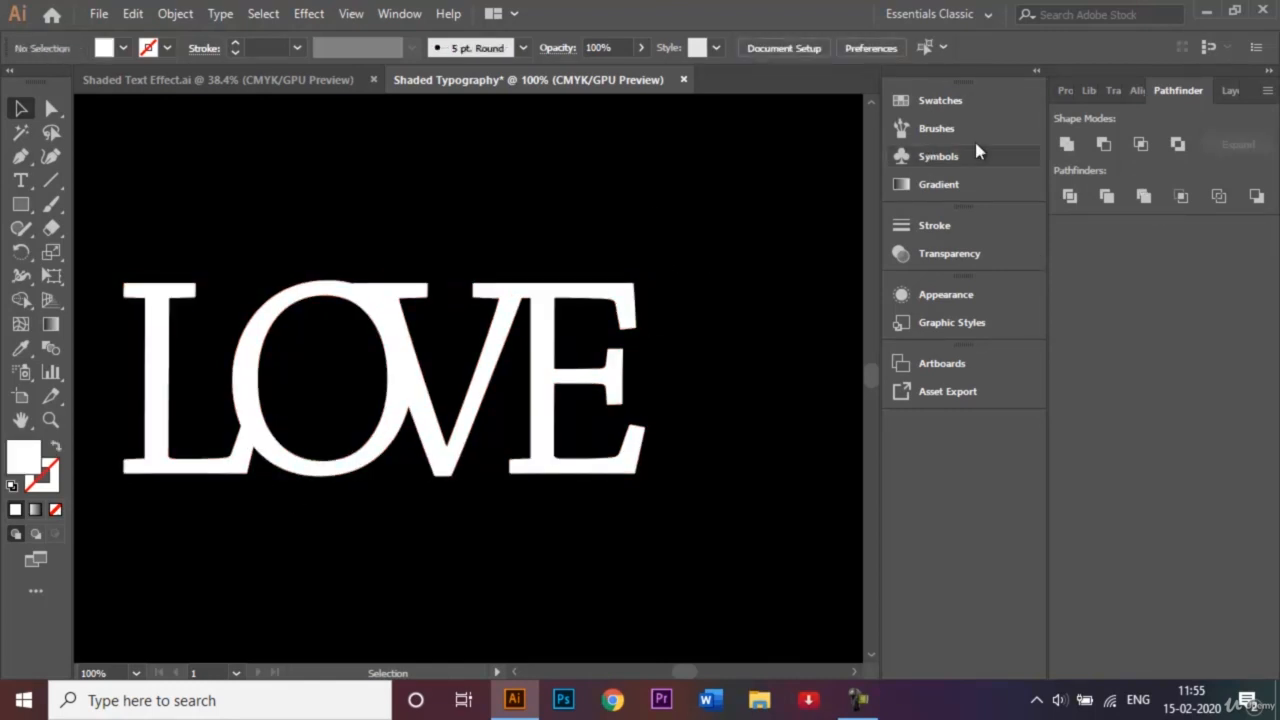
{"action": "left_click", "coordinate": [1237, 92]}
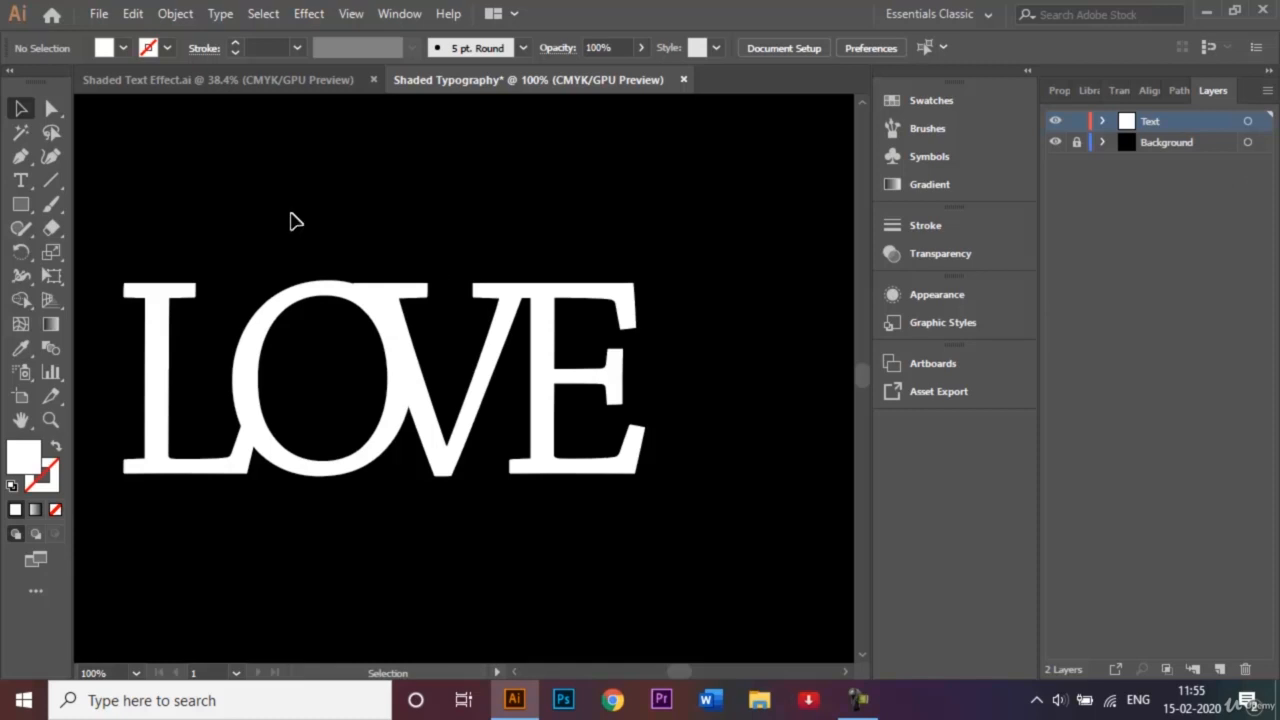
- Switch the fill from solid white to a white-to-black 0° linear gradient, keeping the Pen tool active
{"action": "left_click", "coordinate": [18, 162]}
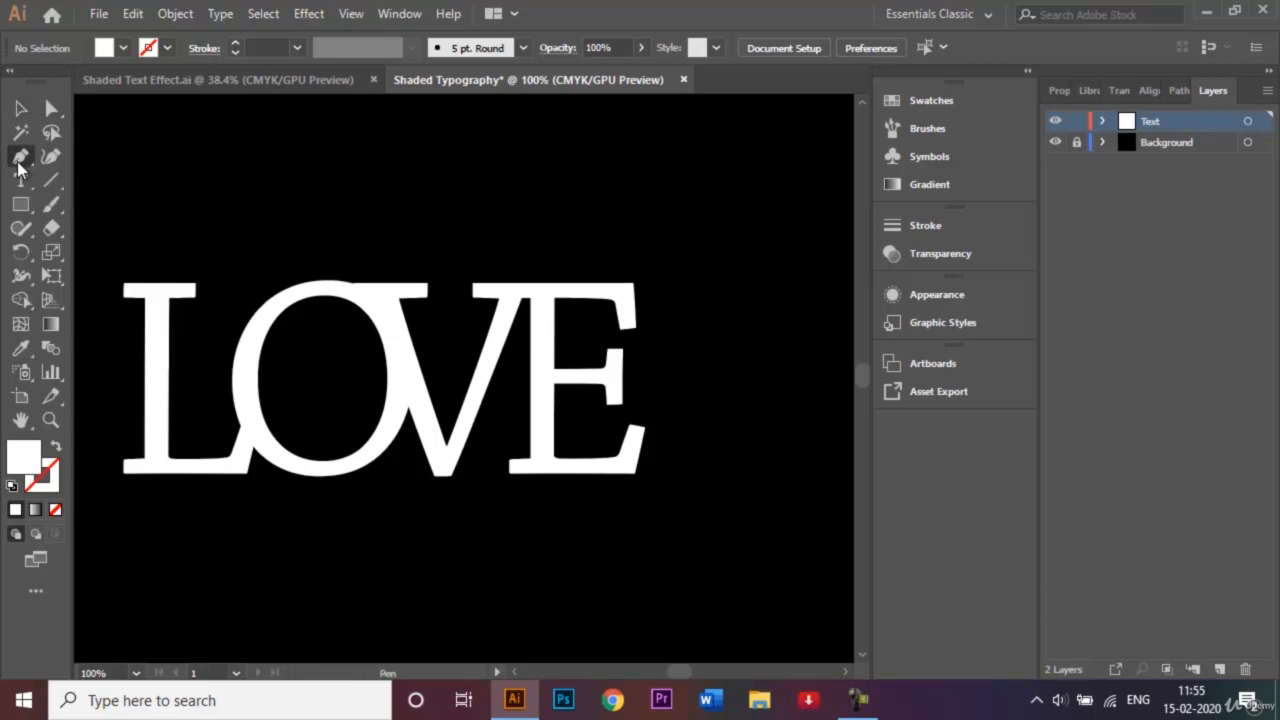
{"action": "left_click", "coordinate": [123, 48]}
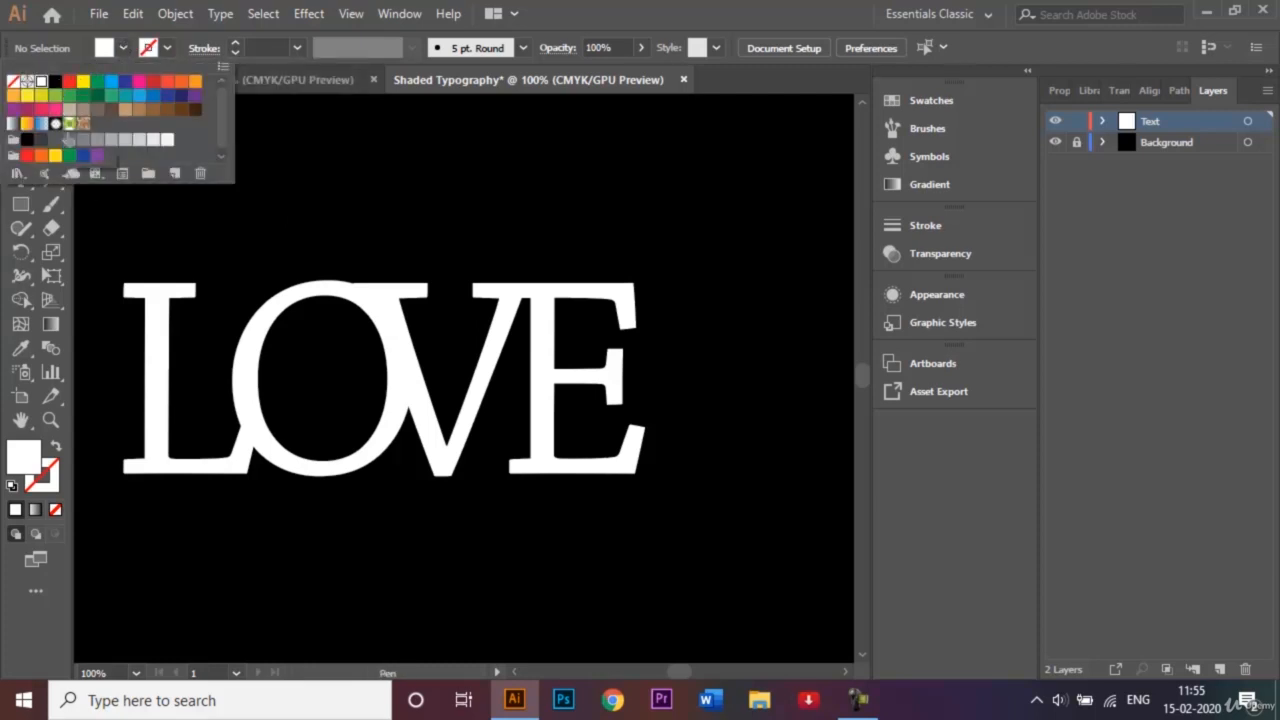
{"action": "left_click", "coordinate": [53, 328]}
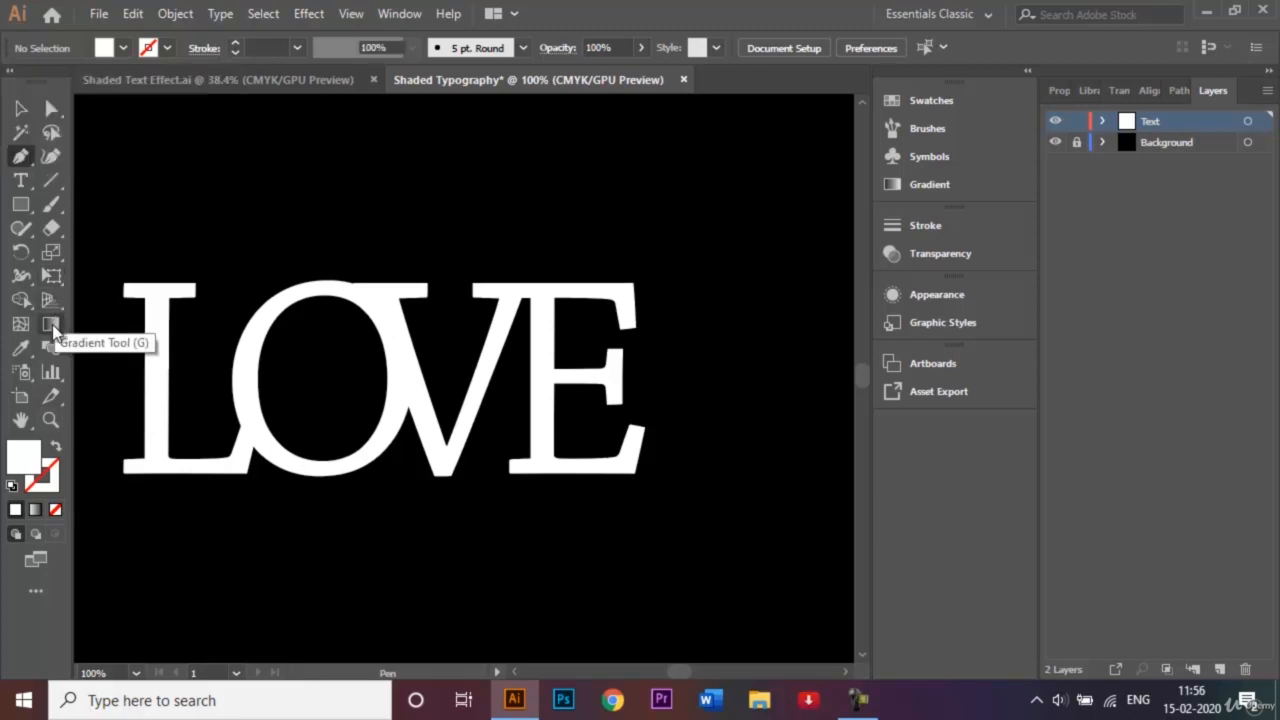
{"action": "double_click", "coordinate": [53, 328]}
{"action": "left_click", "coordinate": [710, 248]}
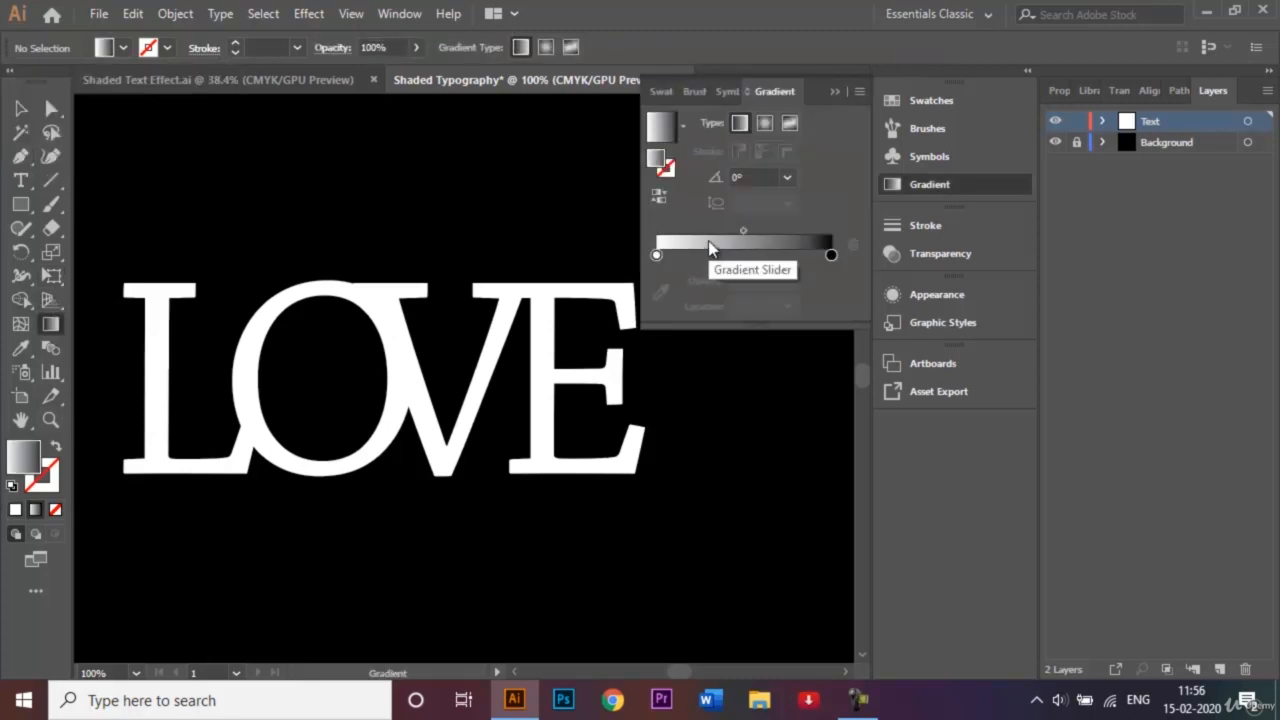
{"action": "left_click", "coordinate": [838, 91]}
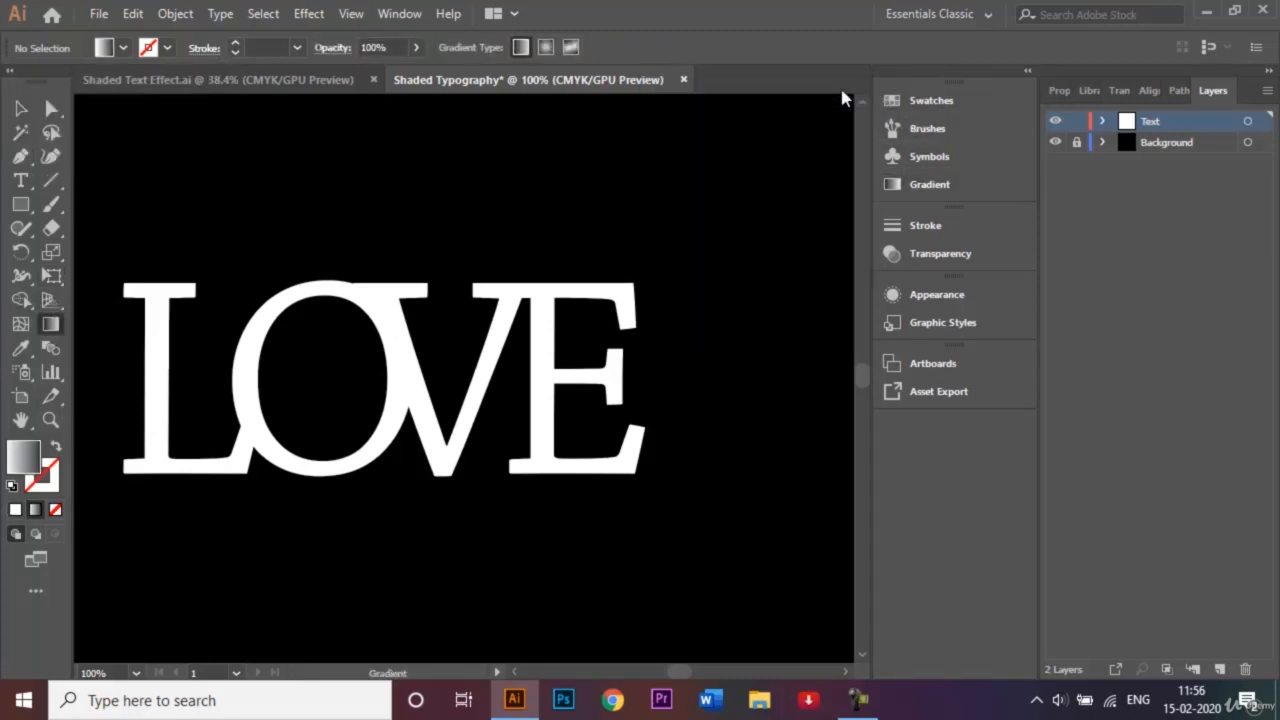
{"action": "left_click", "coordinate": [20, 157]}
- Zoom to 200% and draw a closed shadow shape at the L–O joint on the O's left edge
{"action": "key", "text": "ctrl+plus"}
{"action": "key", "text": "ctrl+plus"}
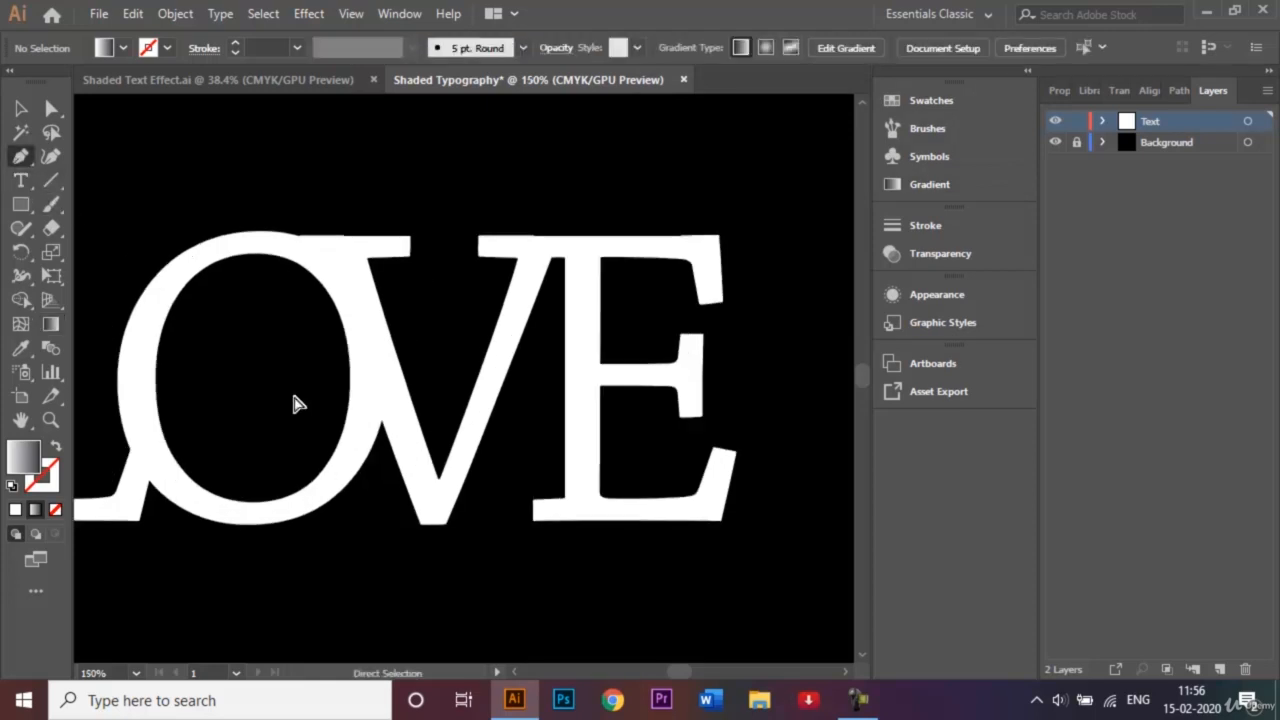
{"action": "left_click", "coordinate": [518, 675]}
{"action": "left_click", "coordinate": [518, 675]}
{"action": "left_click", "coordinate": [518, 675]}
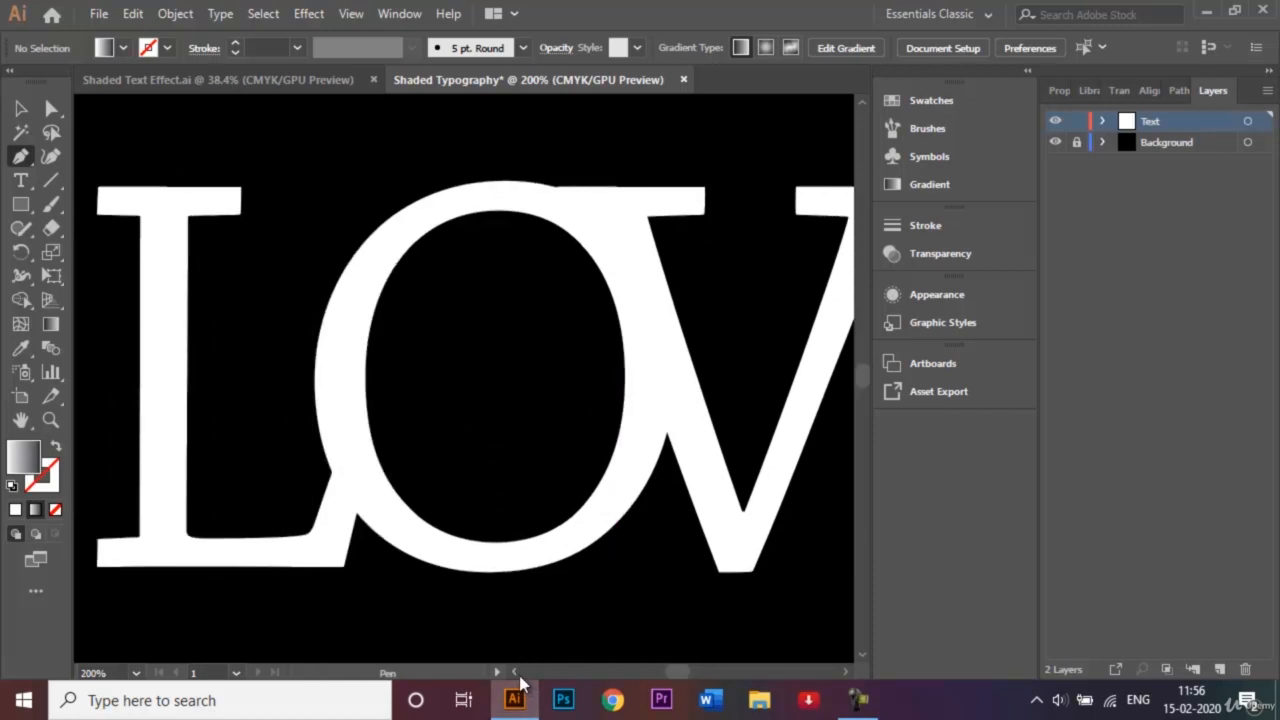
{"action": "left_click", "coordinate": [331, 471]}
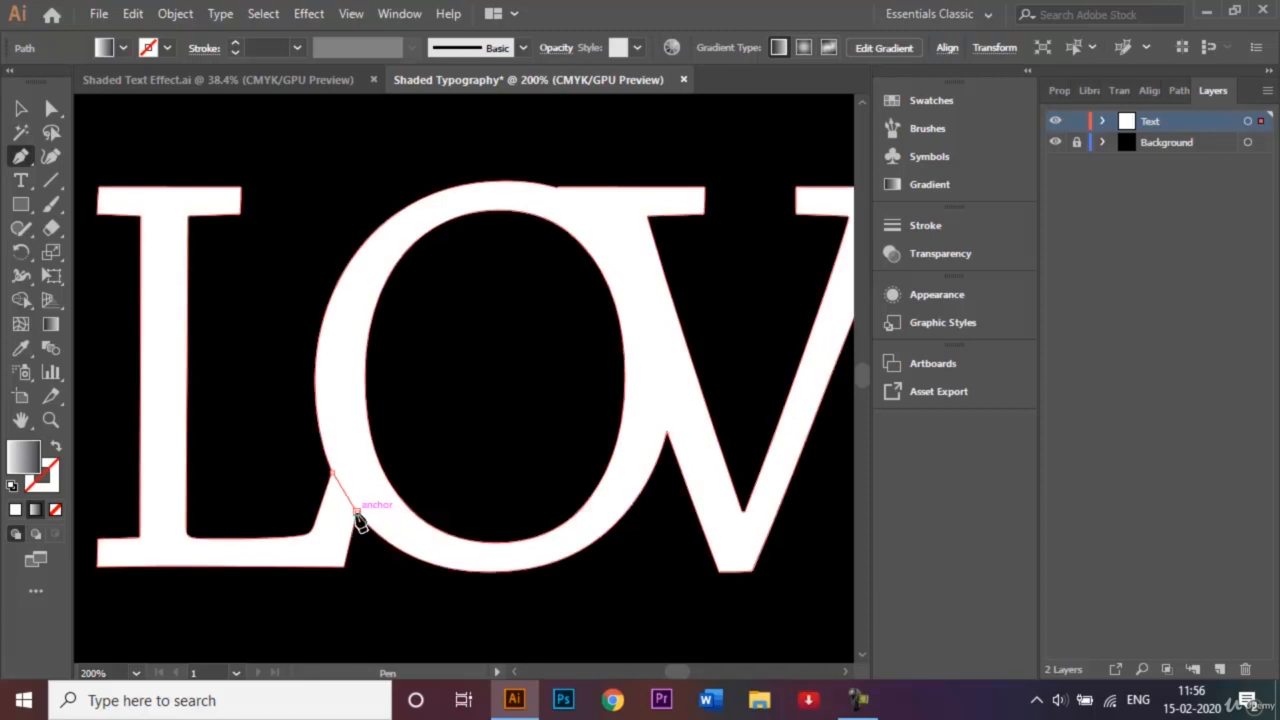
{"action": "left_click", "coordinate": [356, 516]}
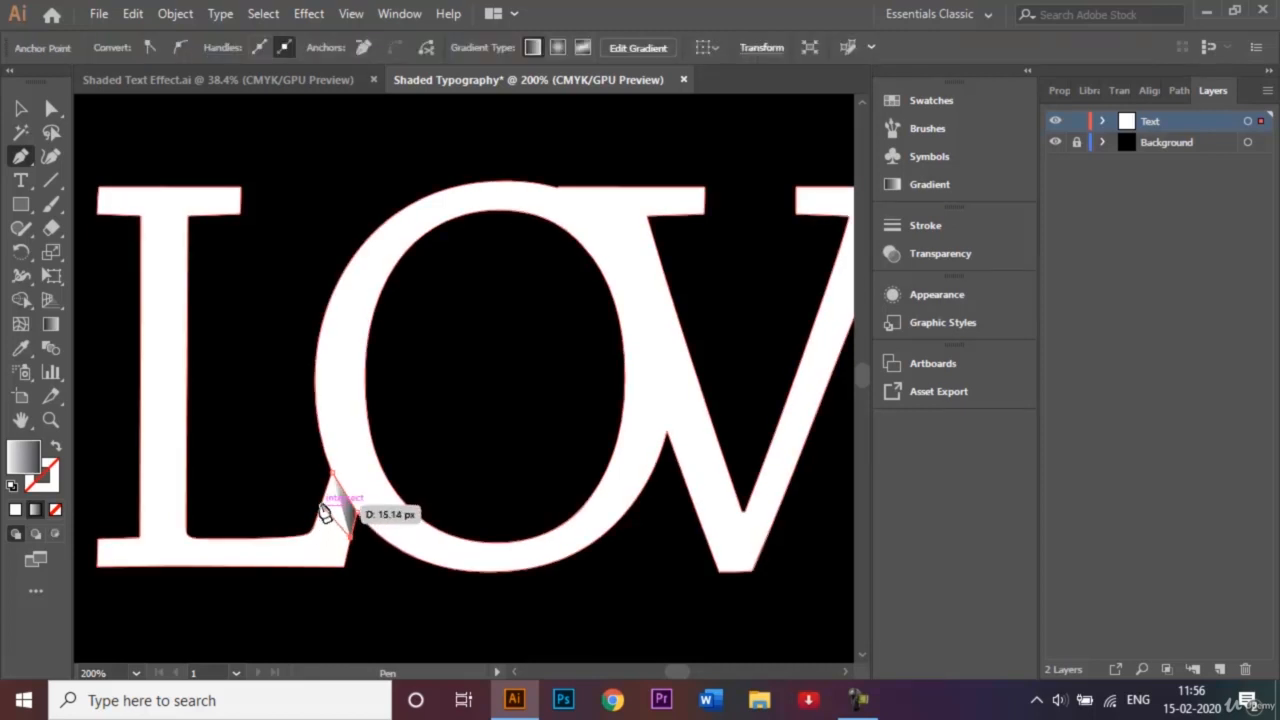
{"action": "left_click", "coordinate": [322, 498]}
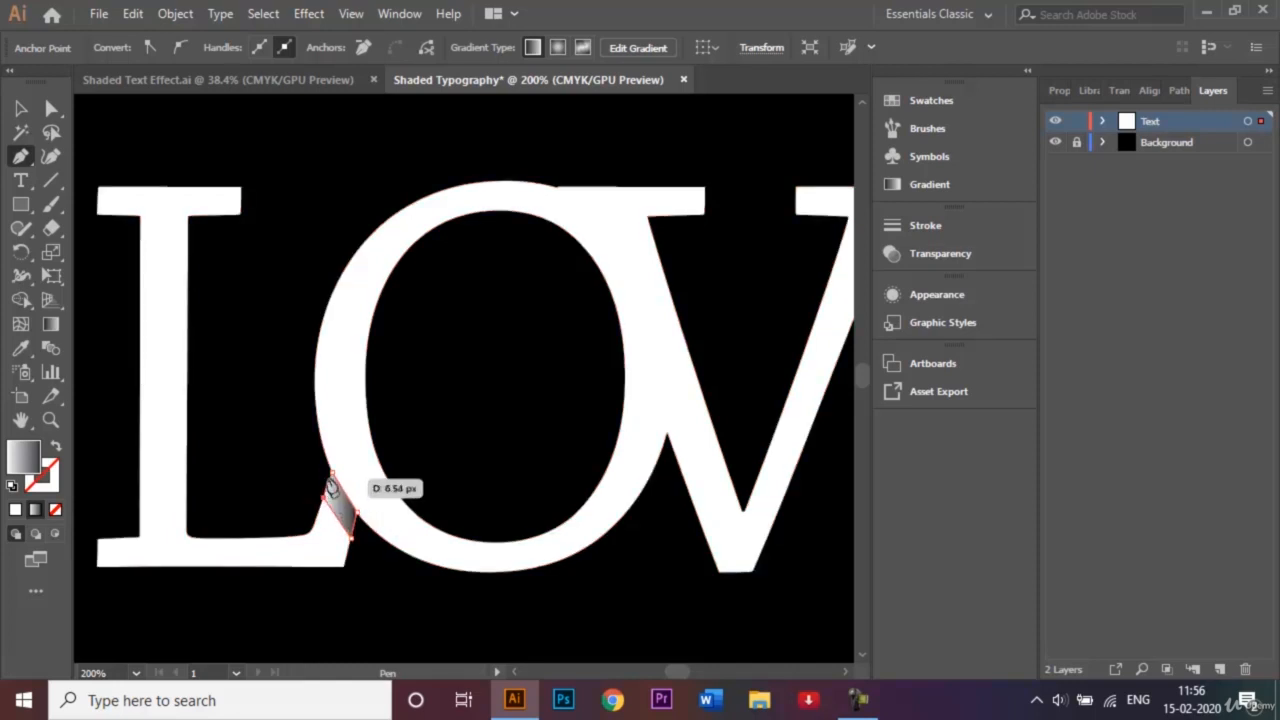
{"action": "left_click", "coordinate": [332, 474]}
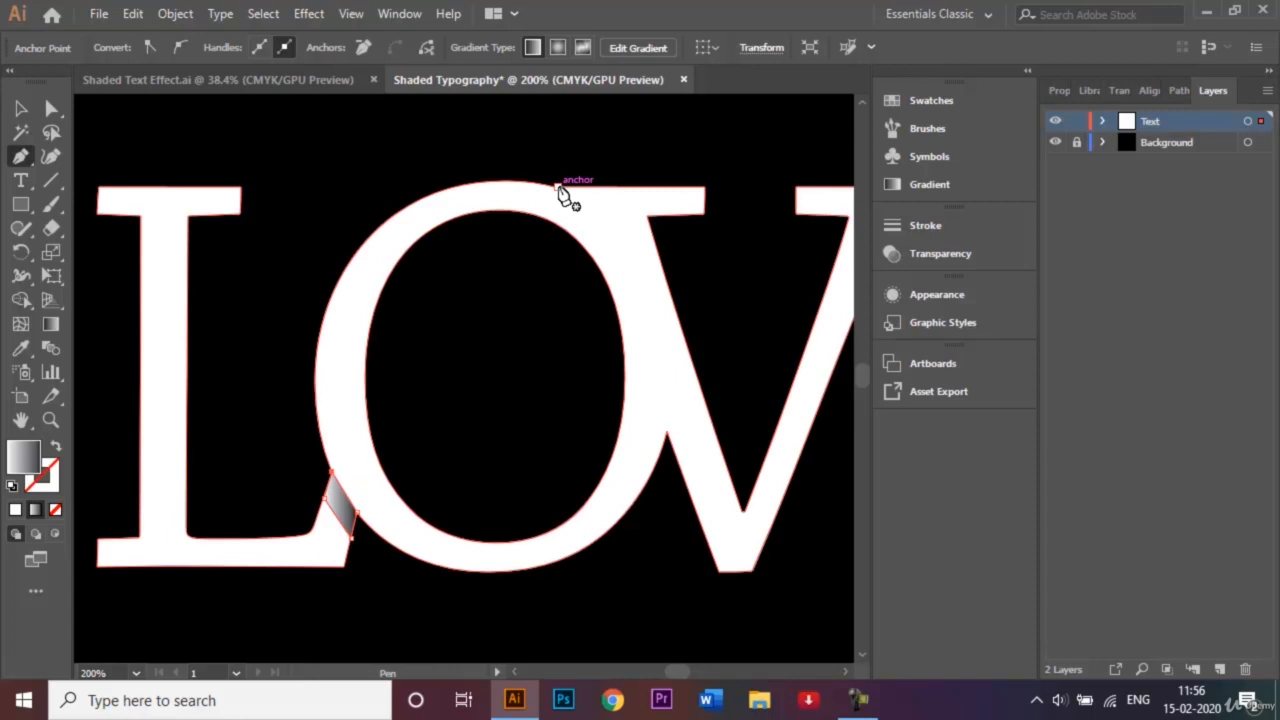
- Draw a curved shadow shape along the O's top where it meets the V
{"action": "left_click", "coordinate": [608, 210]}
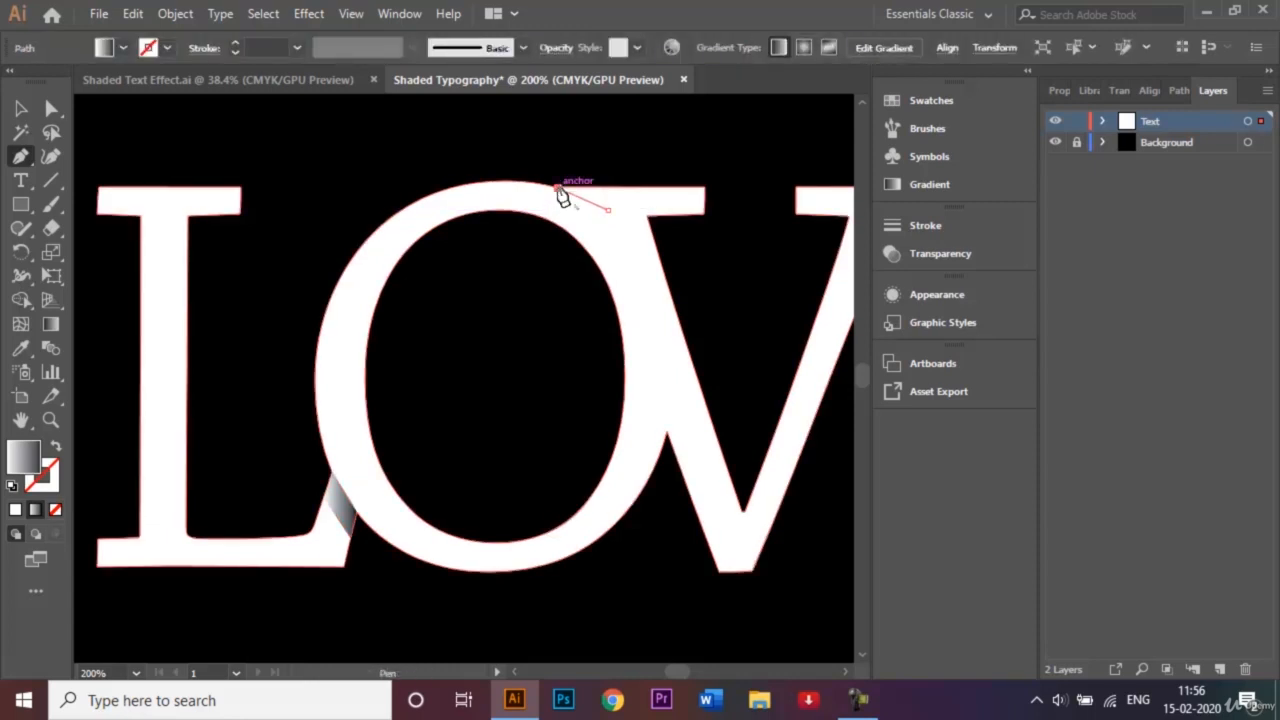
{"action": "left_click_drag", "start_coordinate": [558, 190], "coordinate": [637, 288]}
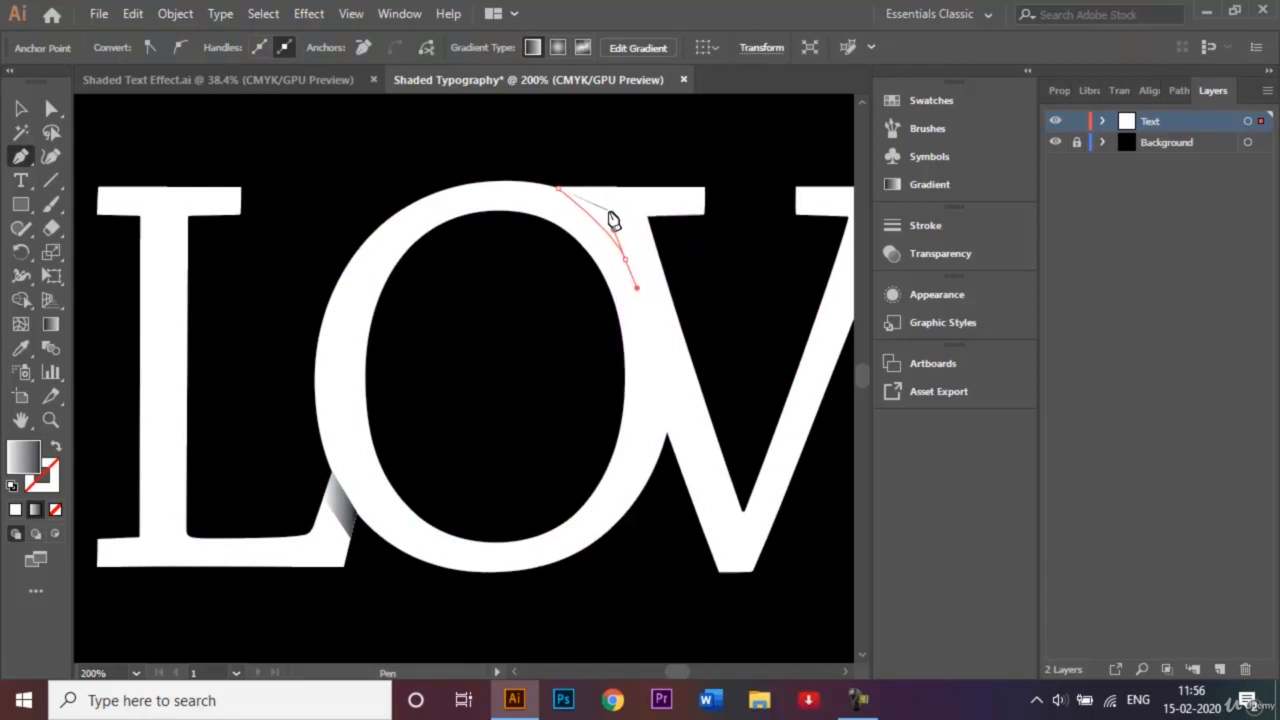
{"action": "left_click_drag", "start_coordinate": [612, 214], "coordinate": [614, 218]}
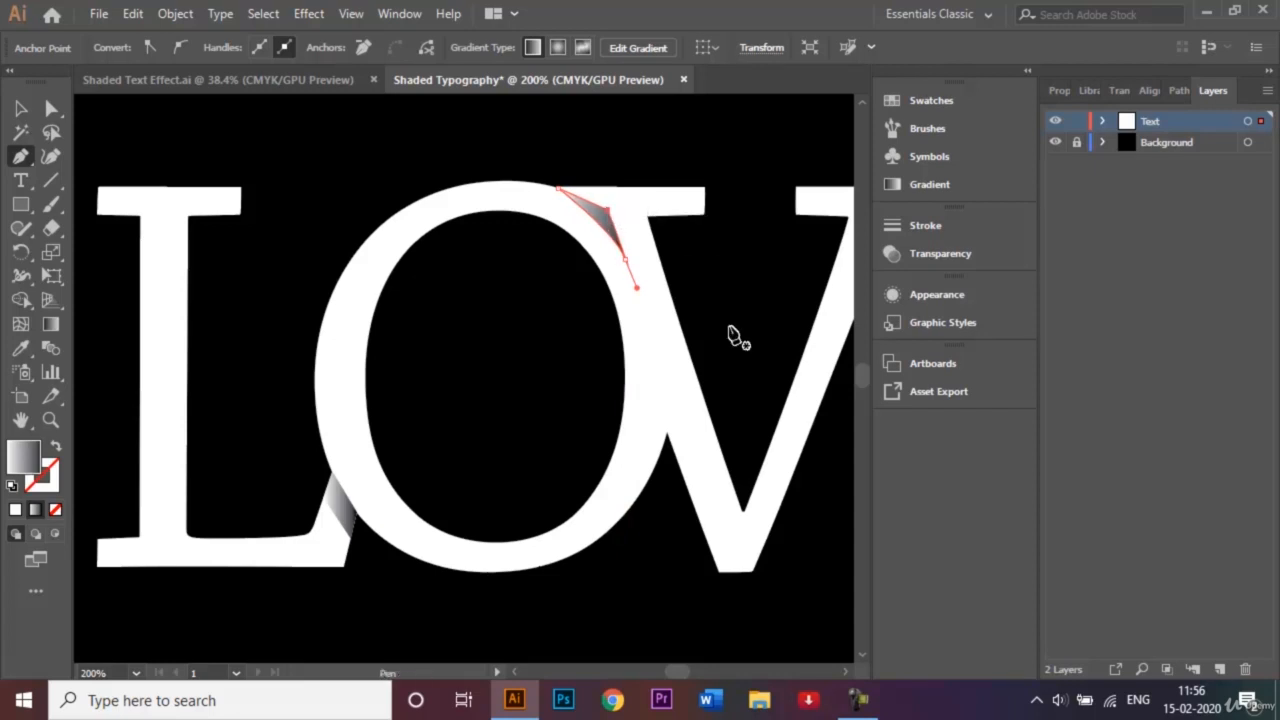
{"action": "left_click", "coordinate": [848, 673]}
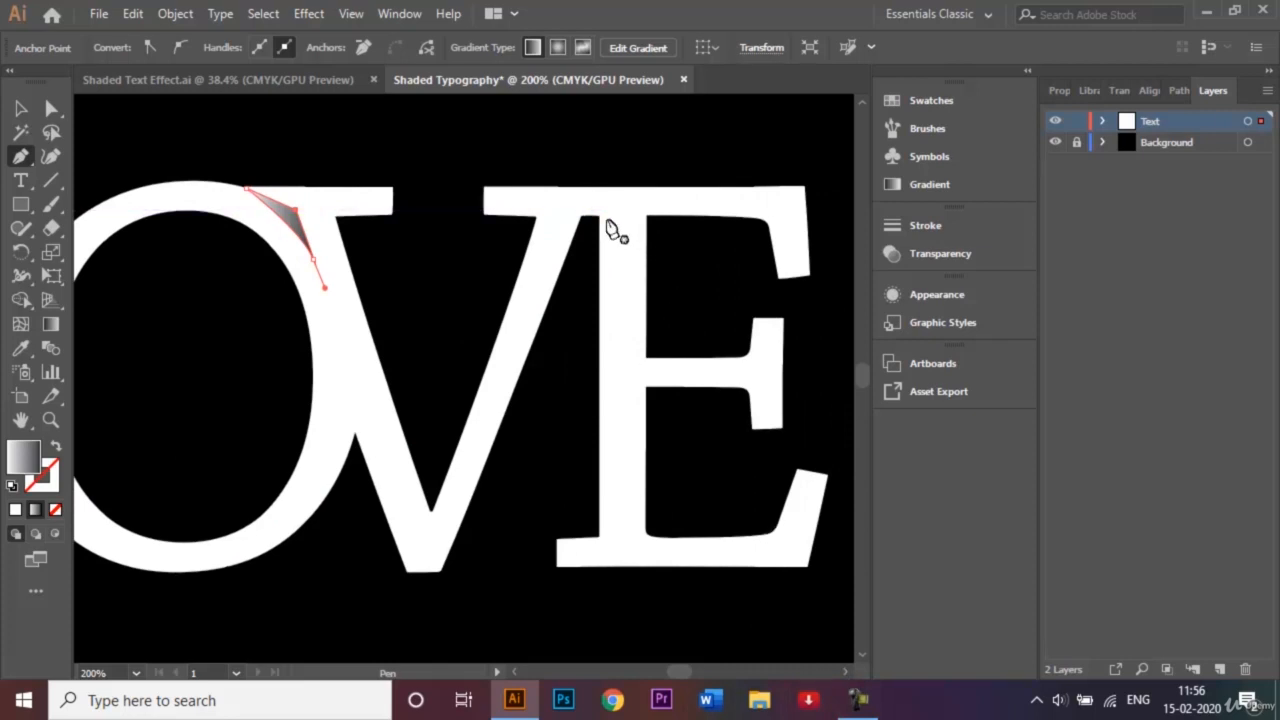
- Draw a three-point triangle shadow on the E's top edge and select it
{"action": "left_click", "coordinate": [651, 188]}
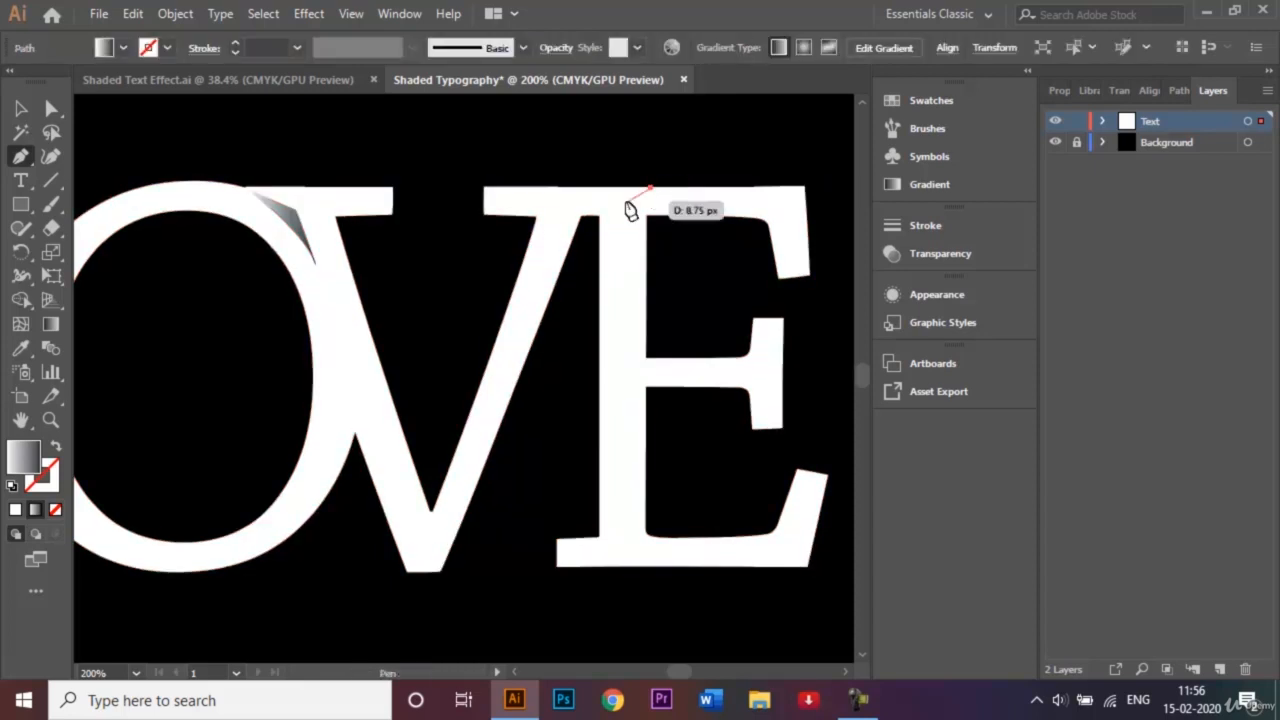
{"action": "left_click", "coordinate": [601, 219]}
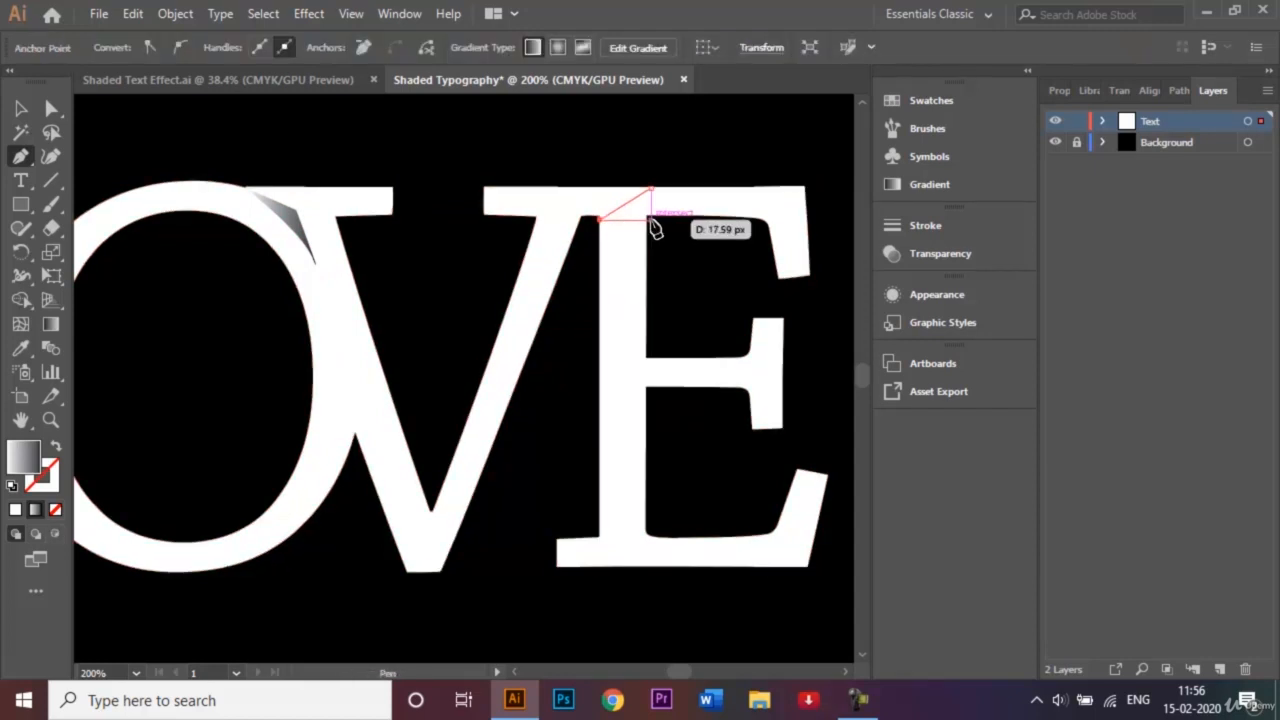
{"action": "left_click", "coordinate": [651, 220]}
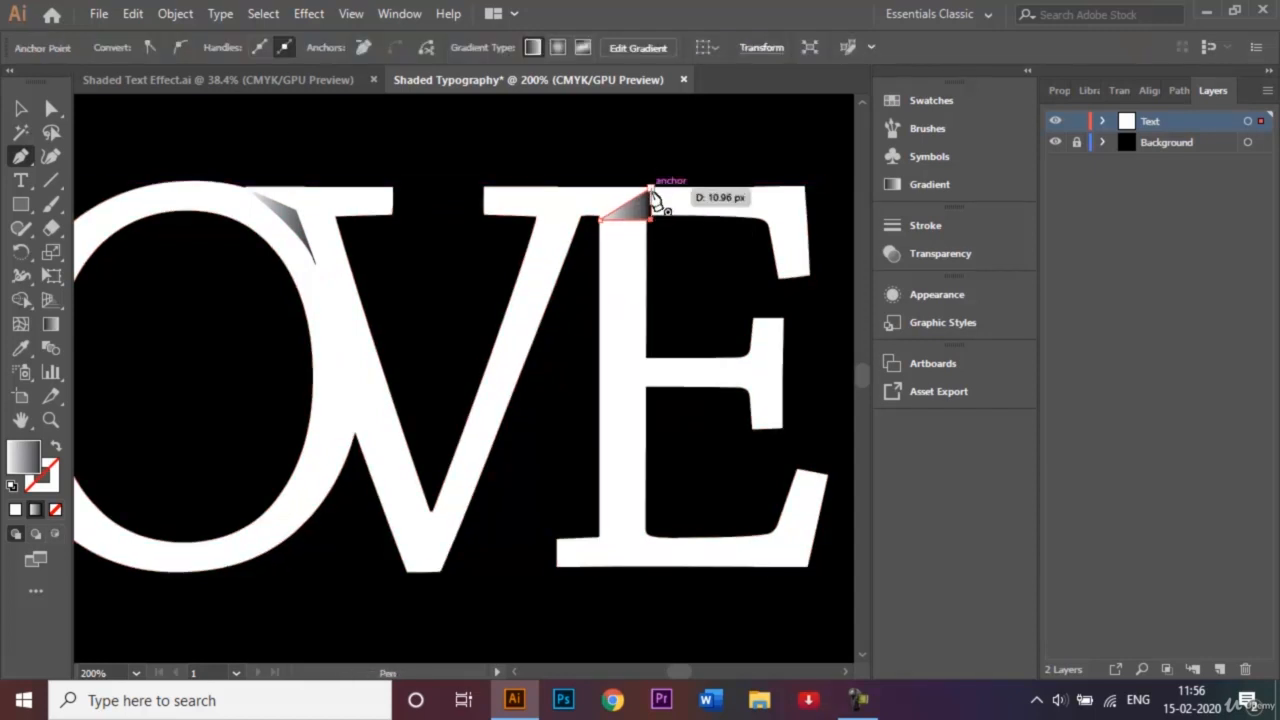
{"action": "left_click", "coordinate": [651, 190]}
{"action": "left_click", "coordinate": [21, 108]}
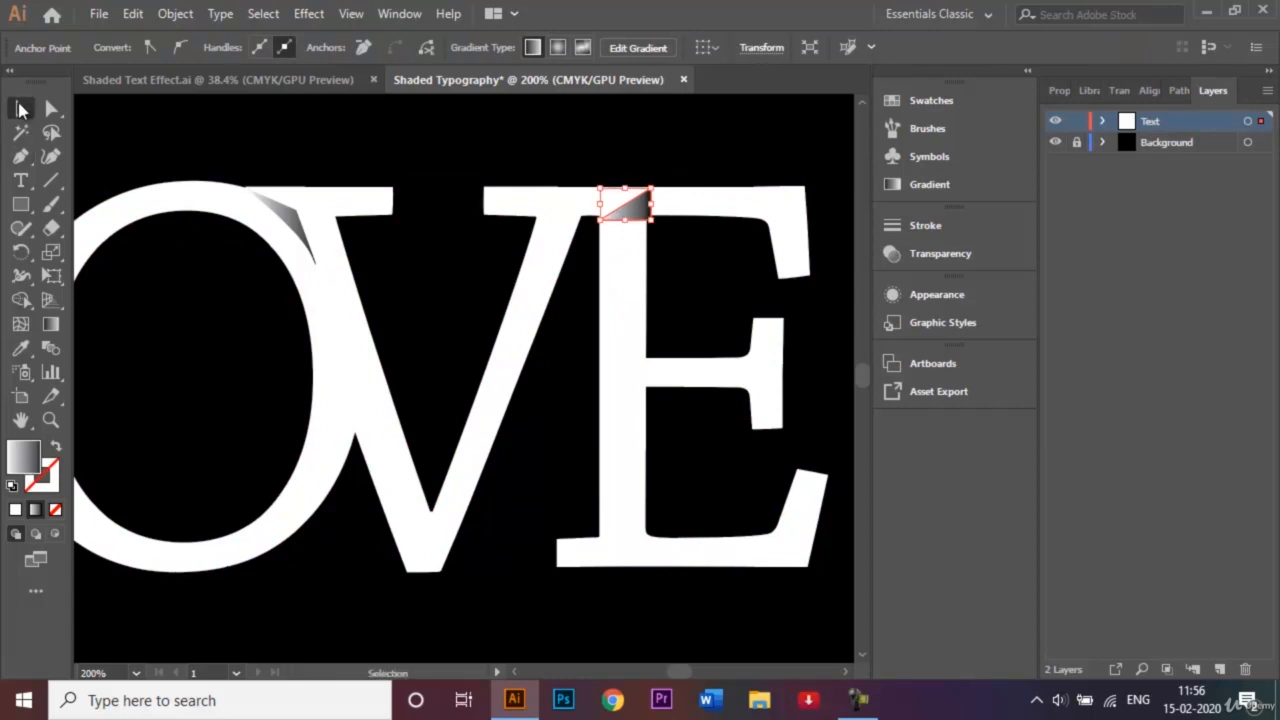
{"action": "double_click", "coordinate": [643, 222]}
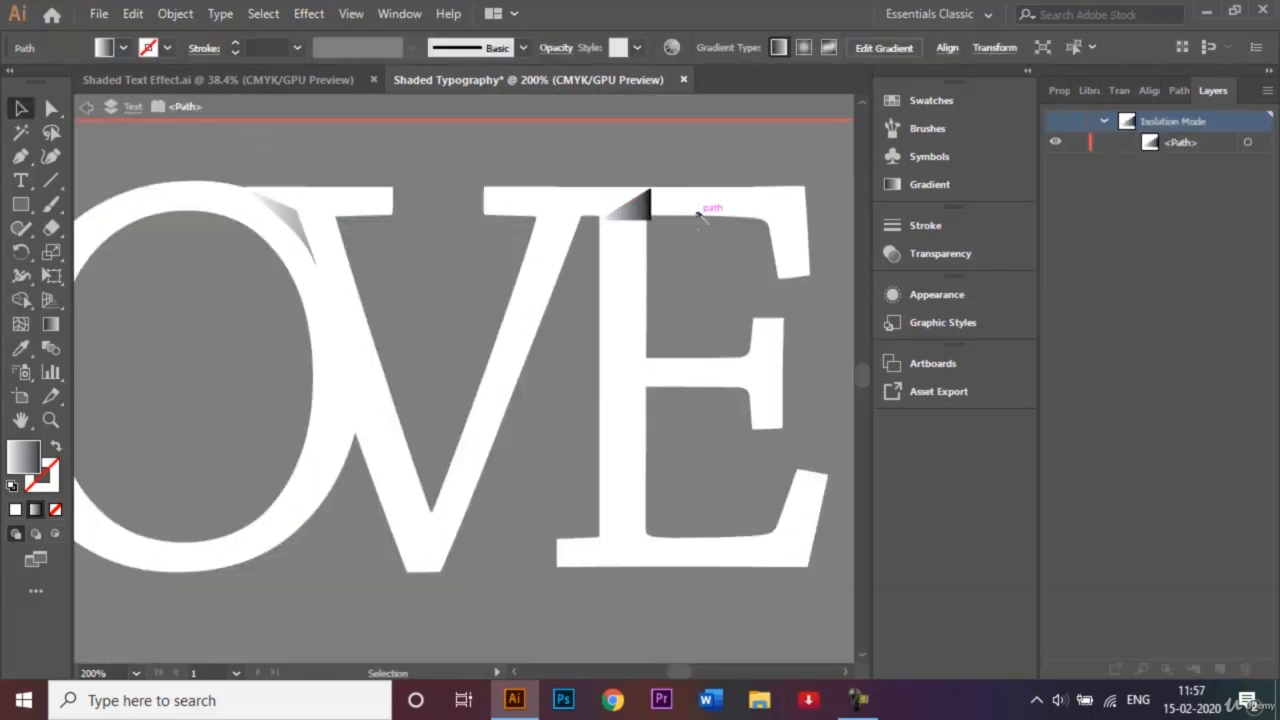
{"action": "double_click", "coordinate": [698, 213]}
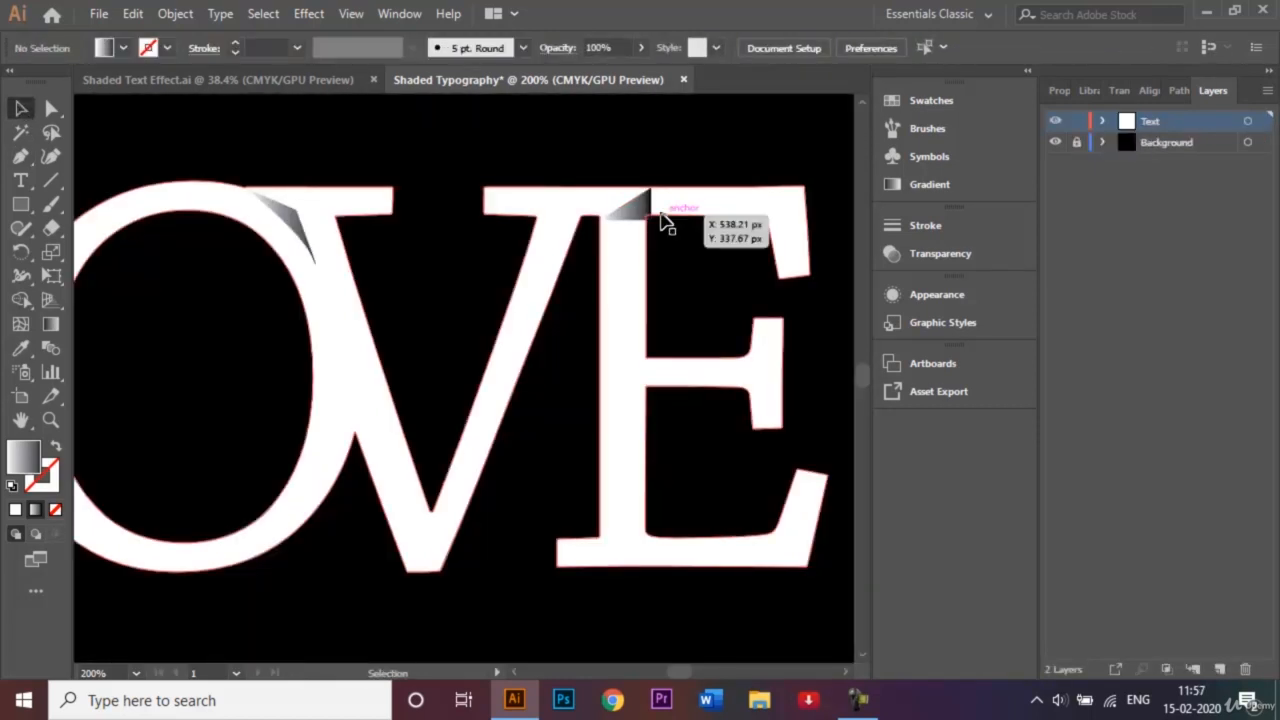
{"action": "left_click", "coordinate": [636, 210]}
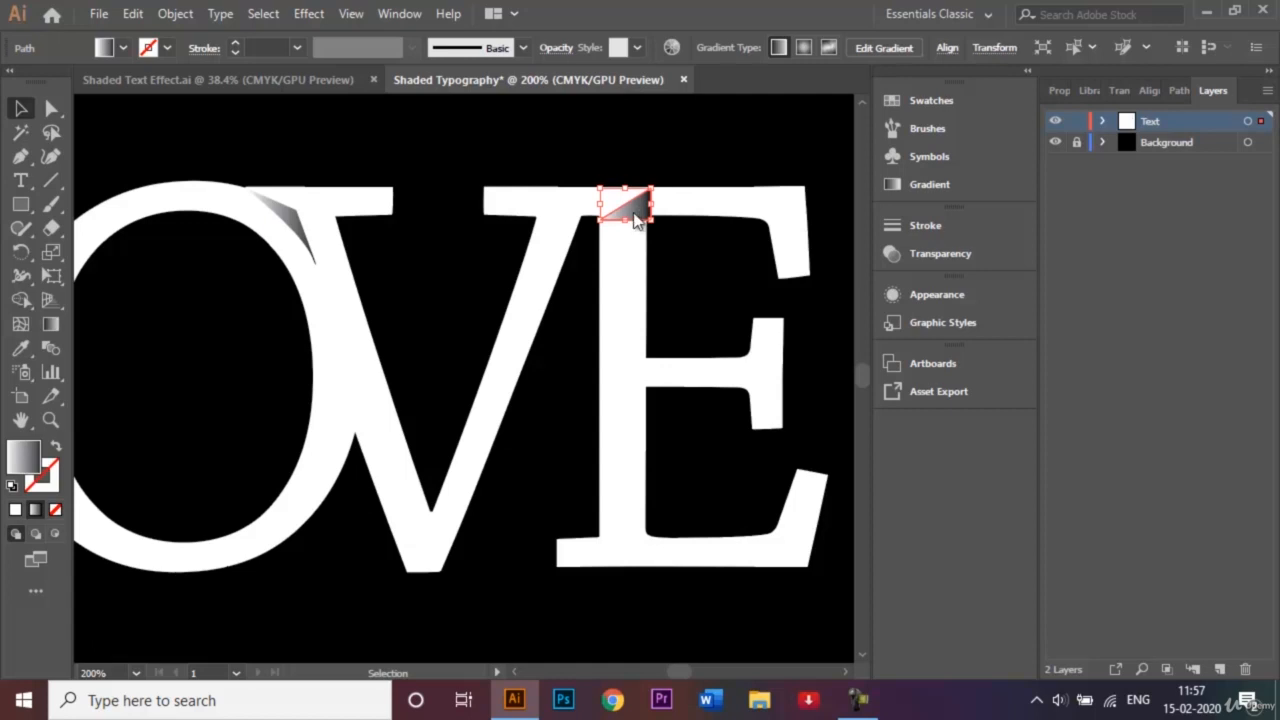
- Drag the triangle's white-to-black gradient diagonally downward from the E's top-left corner
{"action": "double_click", "coordinate": [12, 463]}
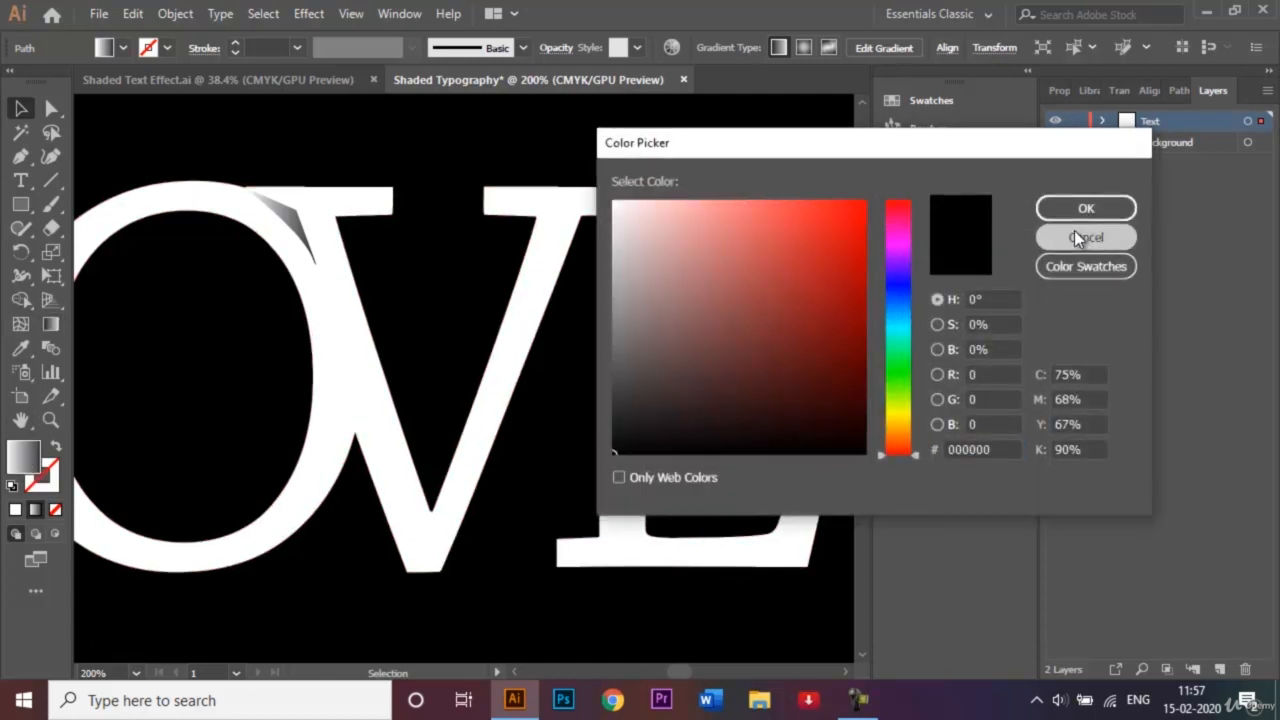
{"action": "left_click", "coordinate": [1087, 237]}
{"action": "left_click", "coordinate": [51, 324]}
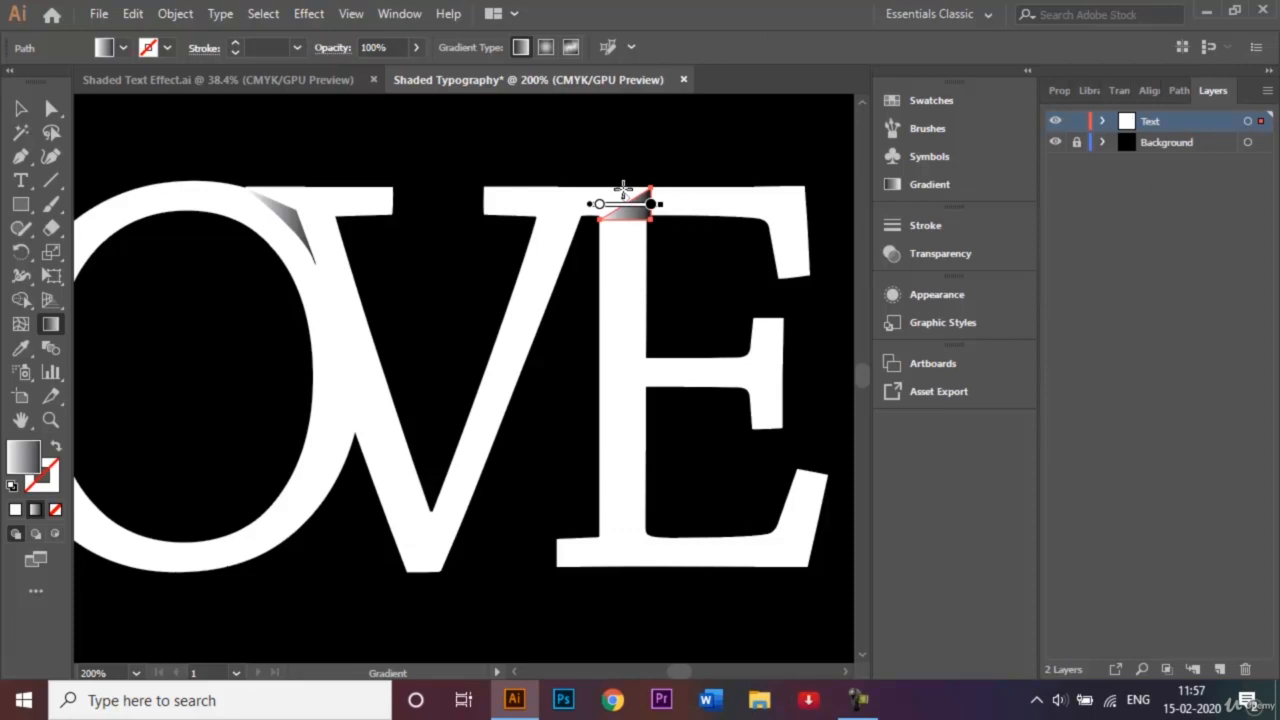
{"action": "mouse_move", "coordinate": [620, 187]}
{"action": "left_mouse_down"}
{"action": "mouse_move", "coordinate": [658, 238]}
{"action": "mouse_move", "coordinate": [651, 228]}
{"action": "left_mouse_up"}
- Give the curved O–V shadow a -133.7° gradient with its white stop moved to 23.33%
{"action": "left_click", "coordinate": [23, 108]}
{"action": "left_click", "coordinate": [294, 230]}
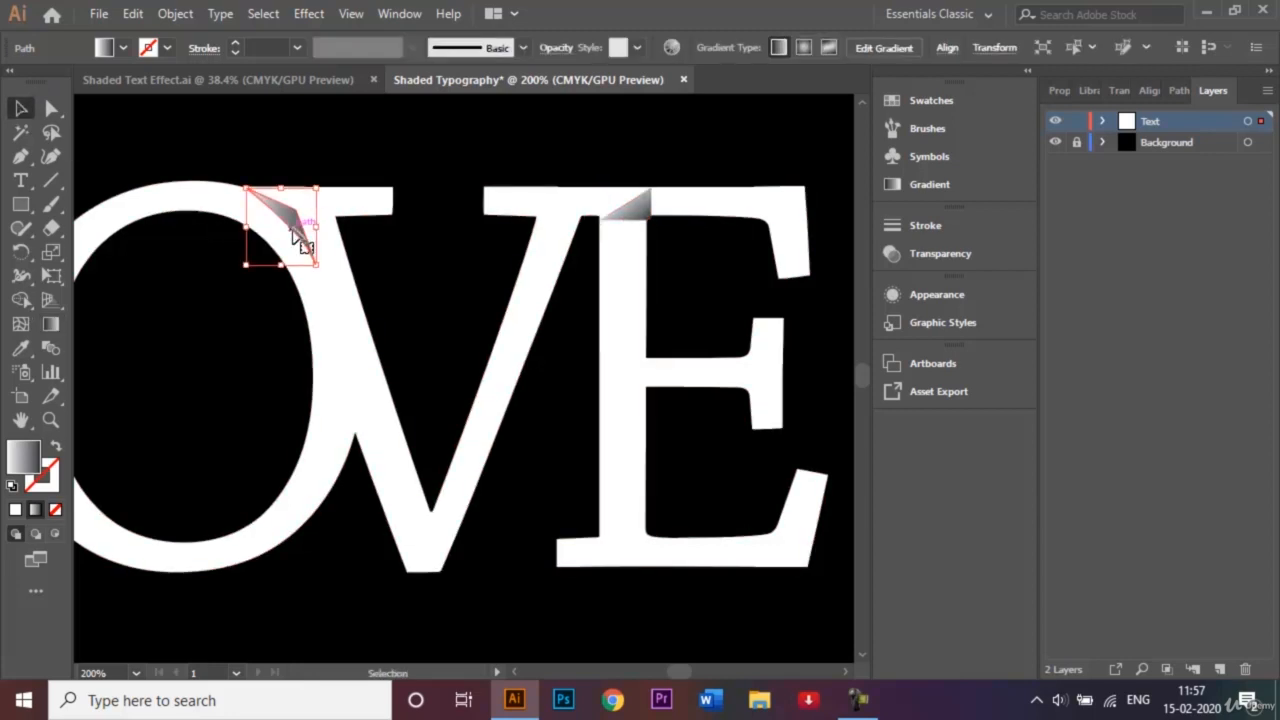
{"action": "double_click", "coordinate": [48, 326]}
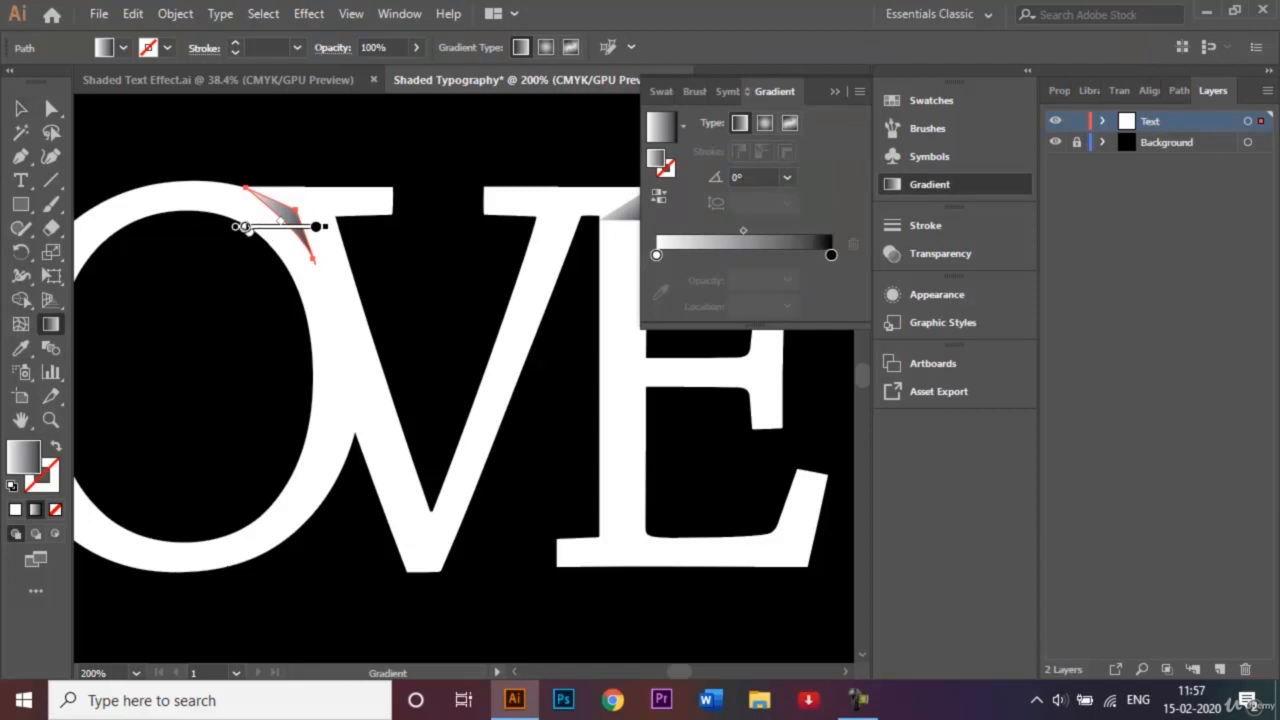
{"action": "mouse_move", "coordinate": [246, 228]}
{"action": "left_mouse_down"}
{"action": "mouse_move", "coordinate": [286, 197]}
{"action": "mouse_move", "coordinate": [263, 202]}
{"action": "left_mouse_up"}
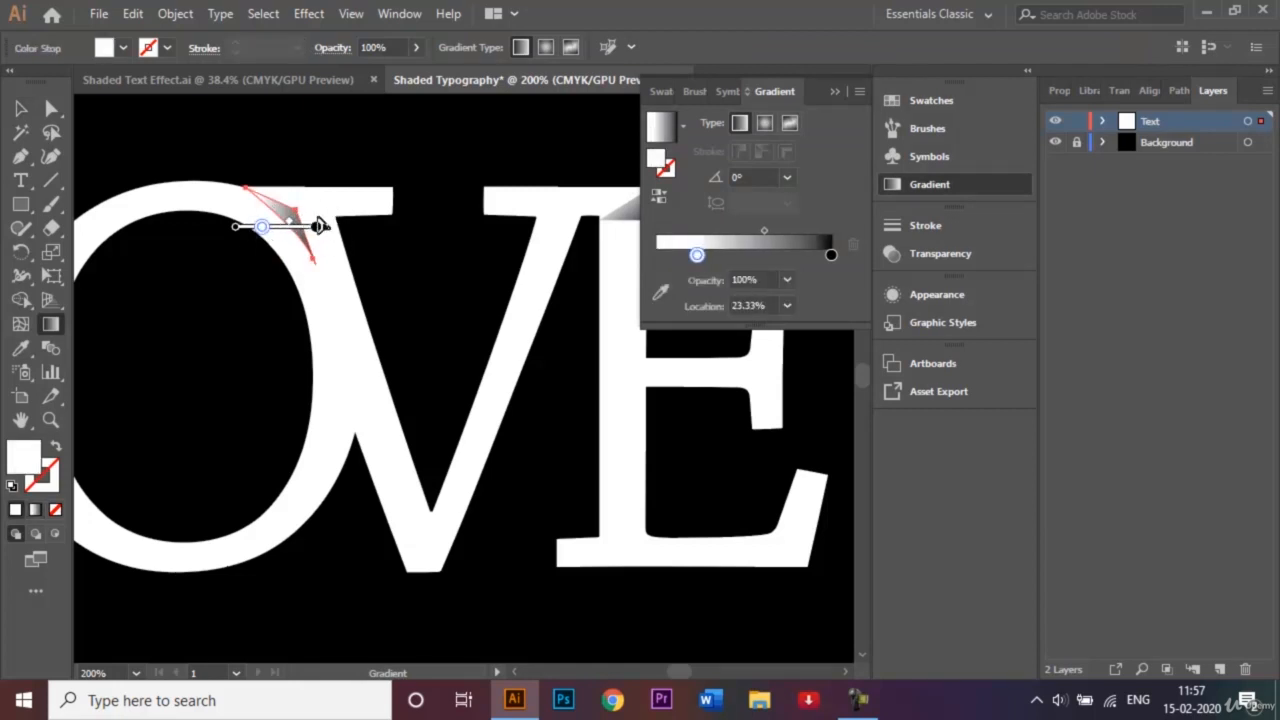
{"action": "mouse_move", "coordinate": [305, 199]}
{"action": "left_mouse_down"}
{"action": "mouse_move", "coordinate": [281, 208]}
{"action": "mouse_move", "coordinate": [281, 223]}
{"action": "left_mouse_up"}
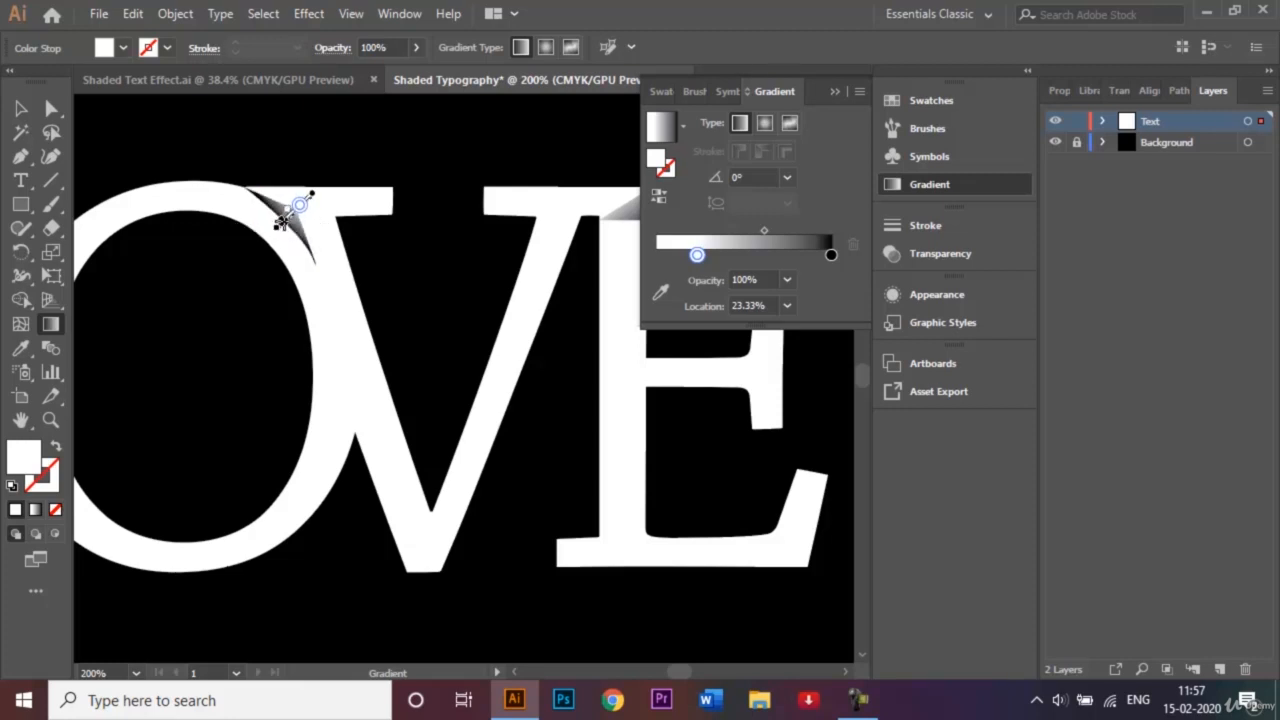
{"action": "left_click_drag", "start_coordinate": [281, 226], "coordinate": [282, 225]}
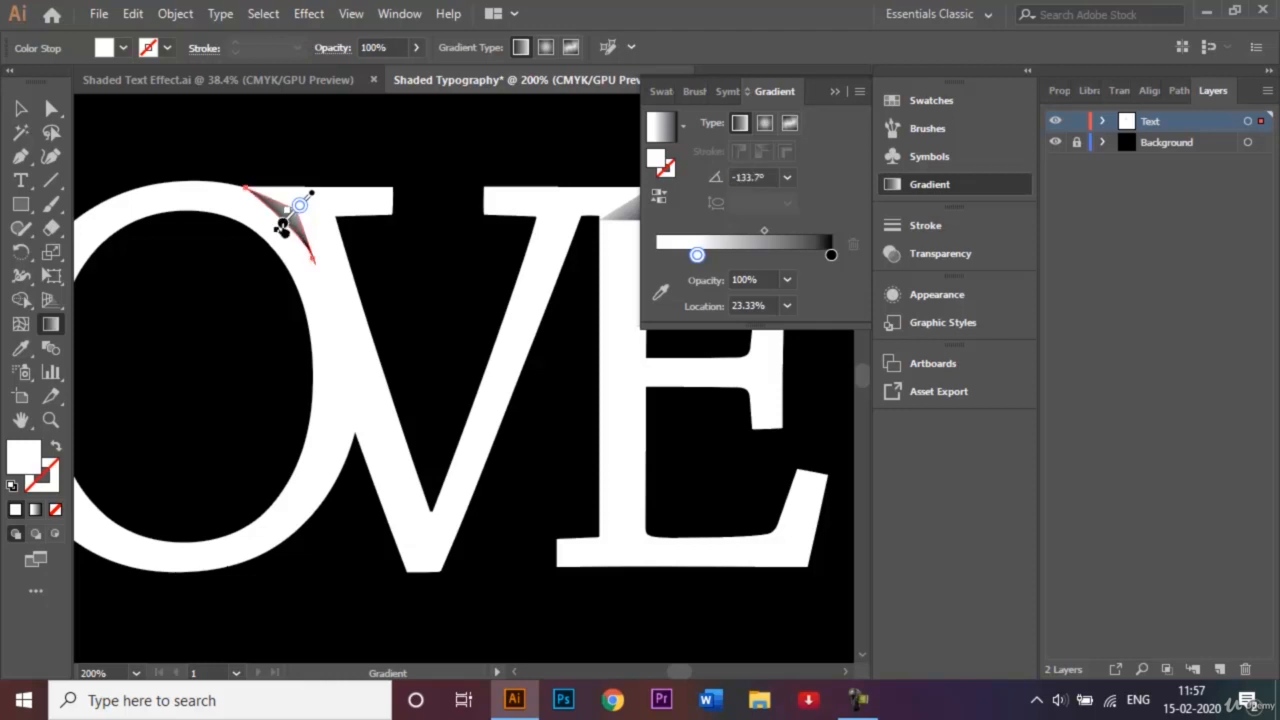
{"action": "scroll", "coordinate": [510, 672], "scroll_direction": "left", "scroll_amount": 6}
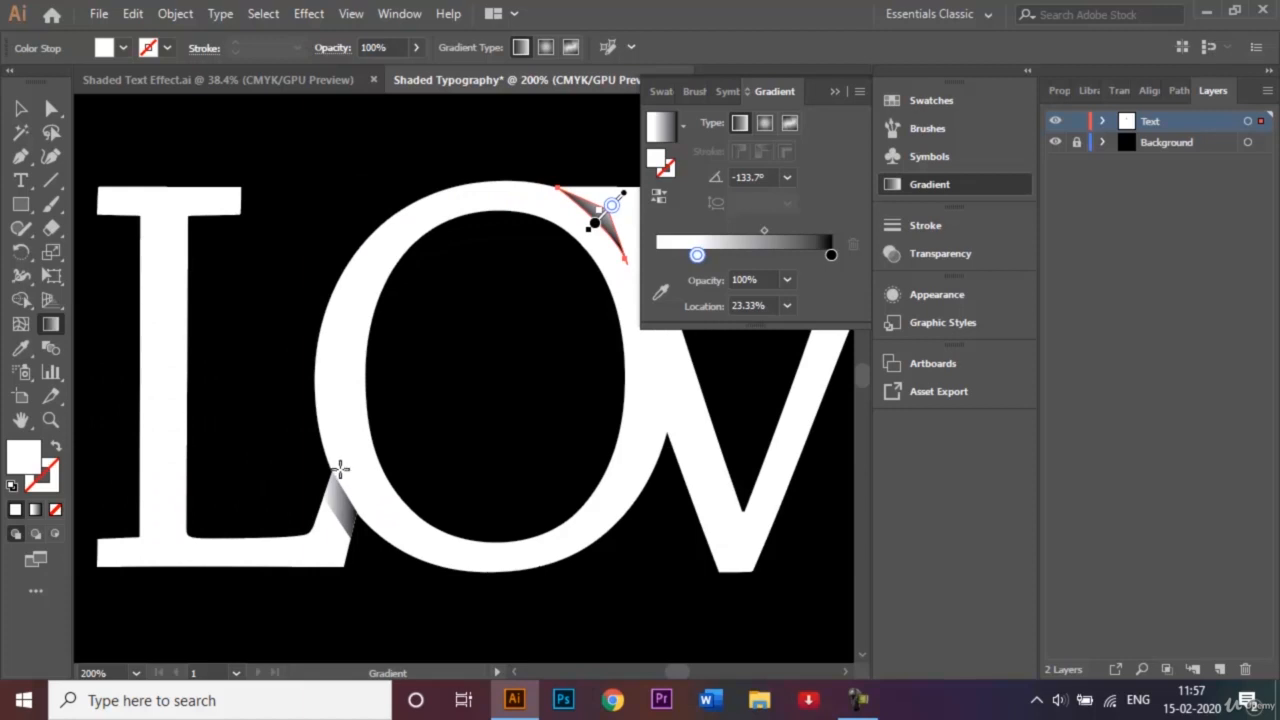
- Redraw the L–O joint shadow's gradient vertically so it fades into the letters
{"action": "mouse_move", "coordinate": [341, 468]}
{"action": "left_mouse_down"}
{"action": "mouse_move", "coordinate": [330, 516]}
{"action": "mouse_move", "coordinate": [342, 522]}
{"action": "left_mouse_up"}
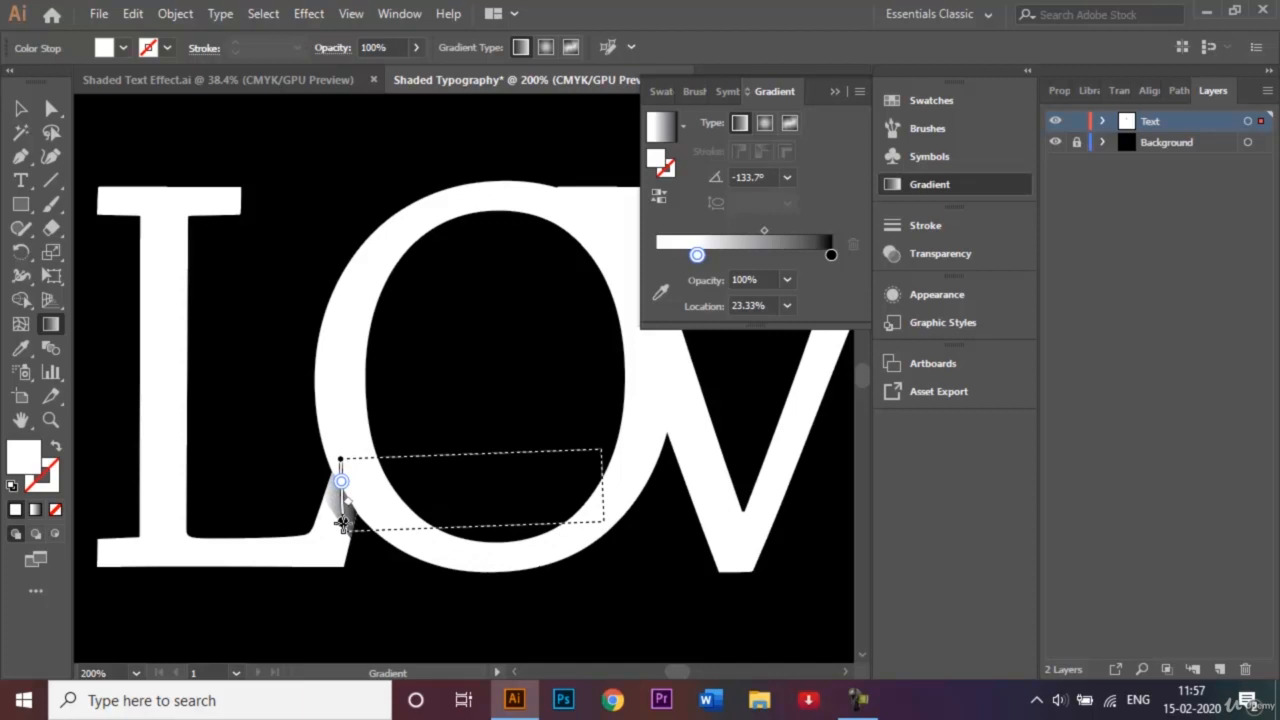
{"action": "left_click_drag", "start_coordinate": [342, 520], "coordinate": [338, 525]}
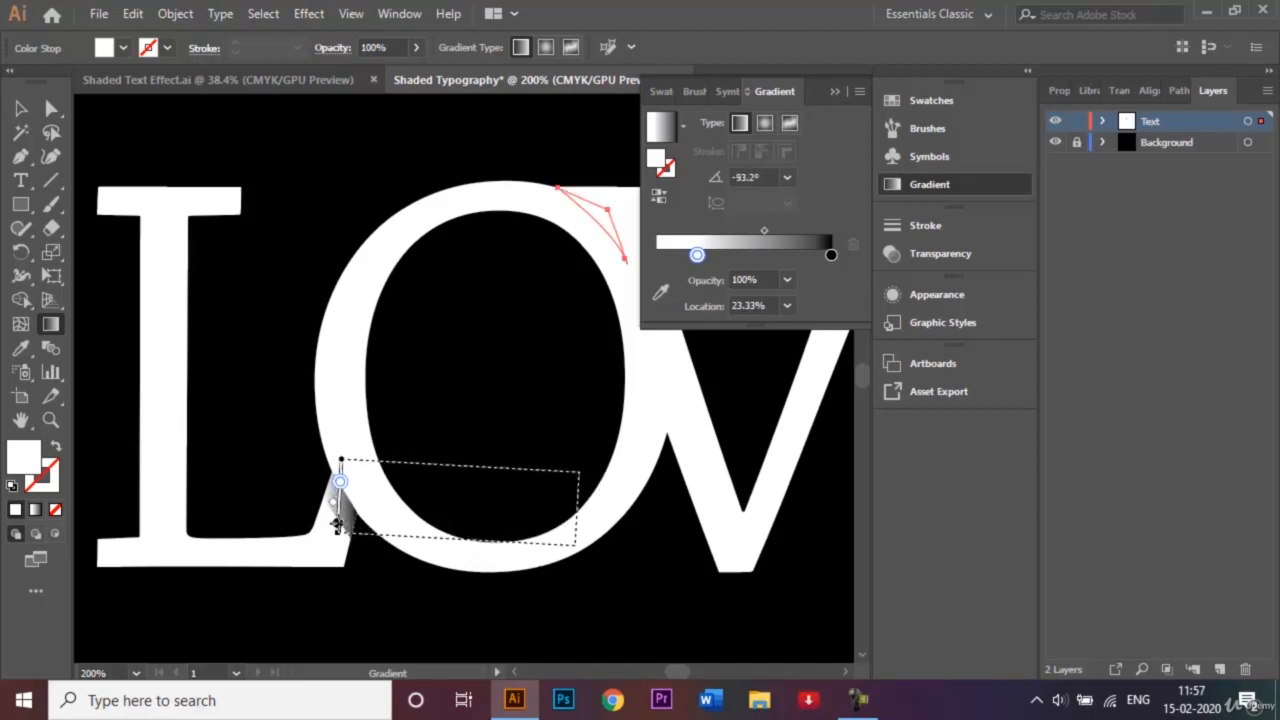
{"action": "left_click", "coordinate": [833, 91]}
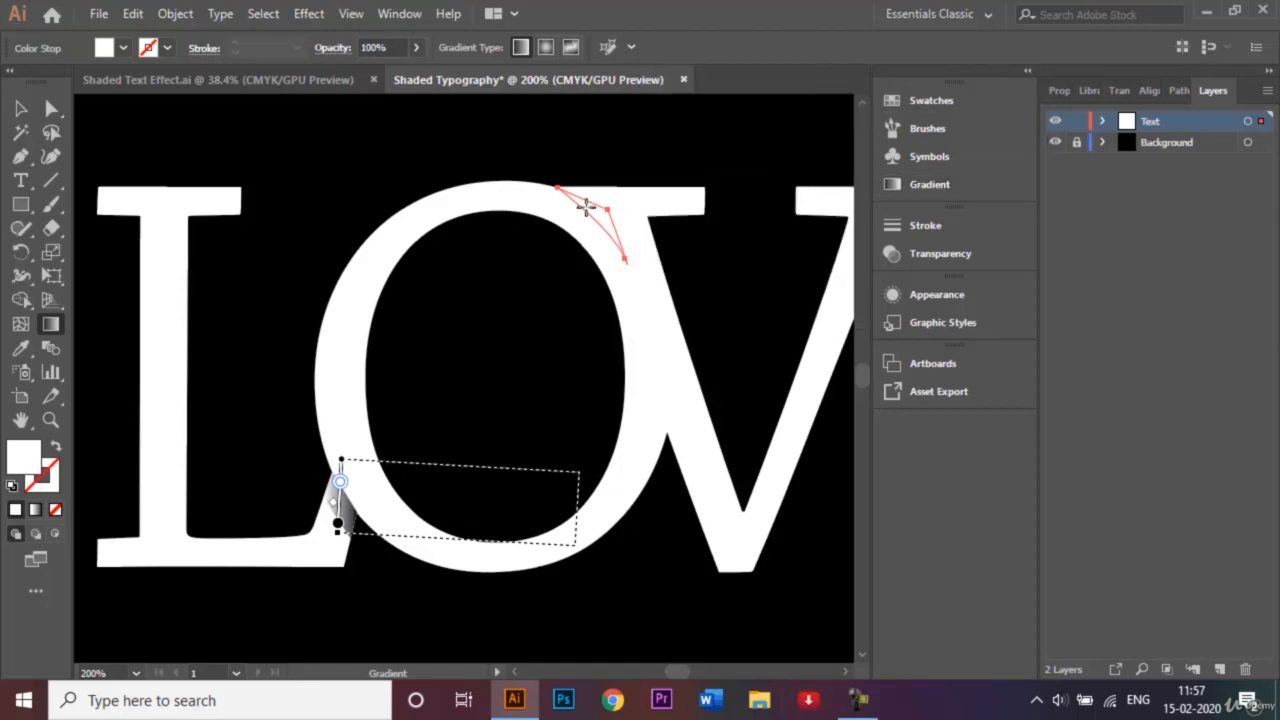
- Reshade the O–V shadow with a fresh top-to-bottom gradient at -93.2°
{"action": "left_click", "coordinate": [24, 112]}
{"action": "left_click", "coordinate": [262, 190]}
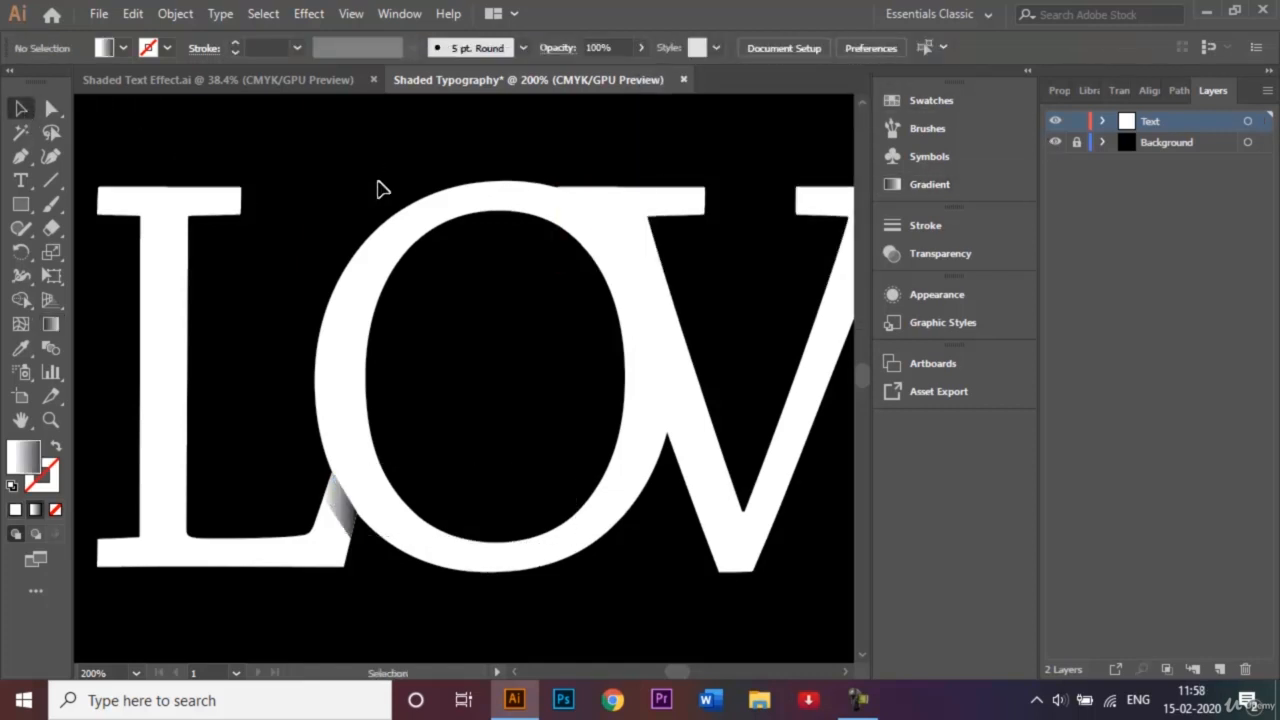
{"action": "left_click", "coordinate": [604, 226]}
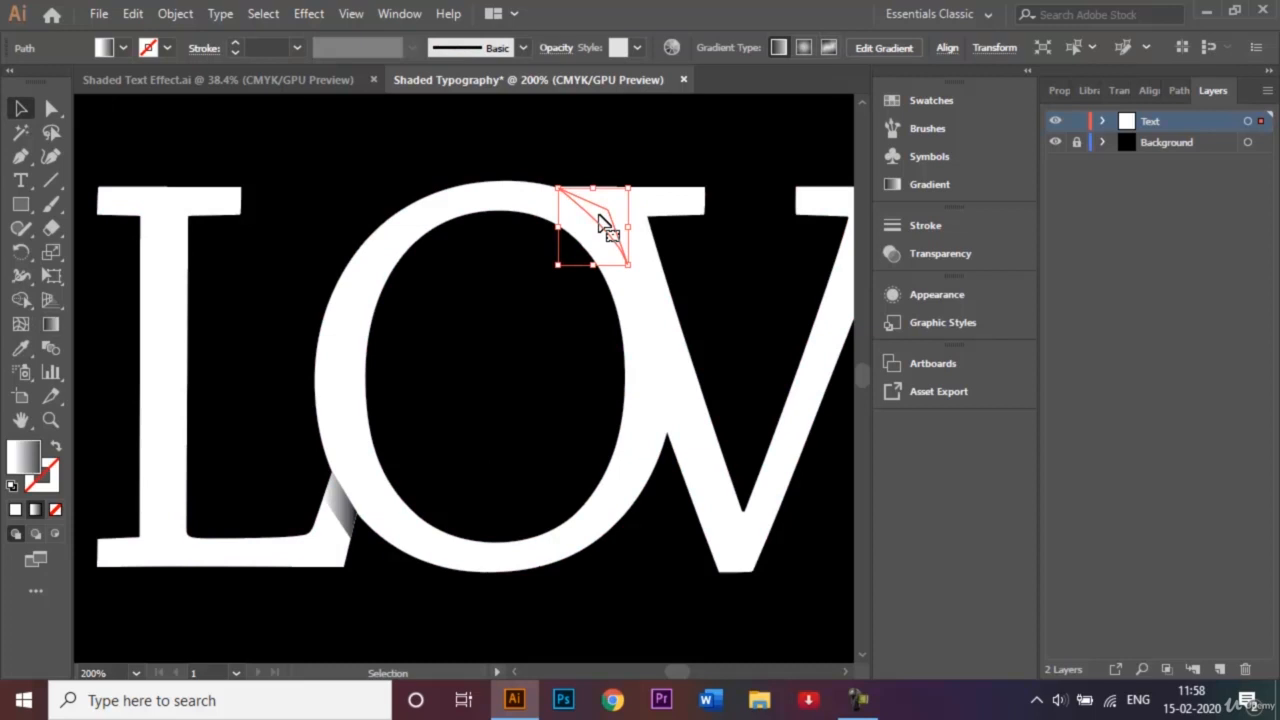
{"action": "left_click", "coordinate": [50, 324]}
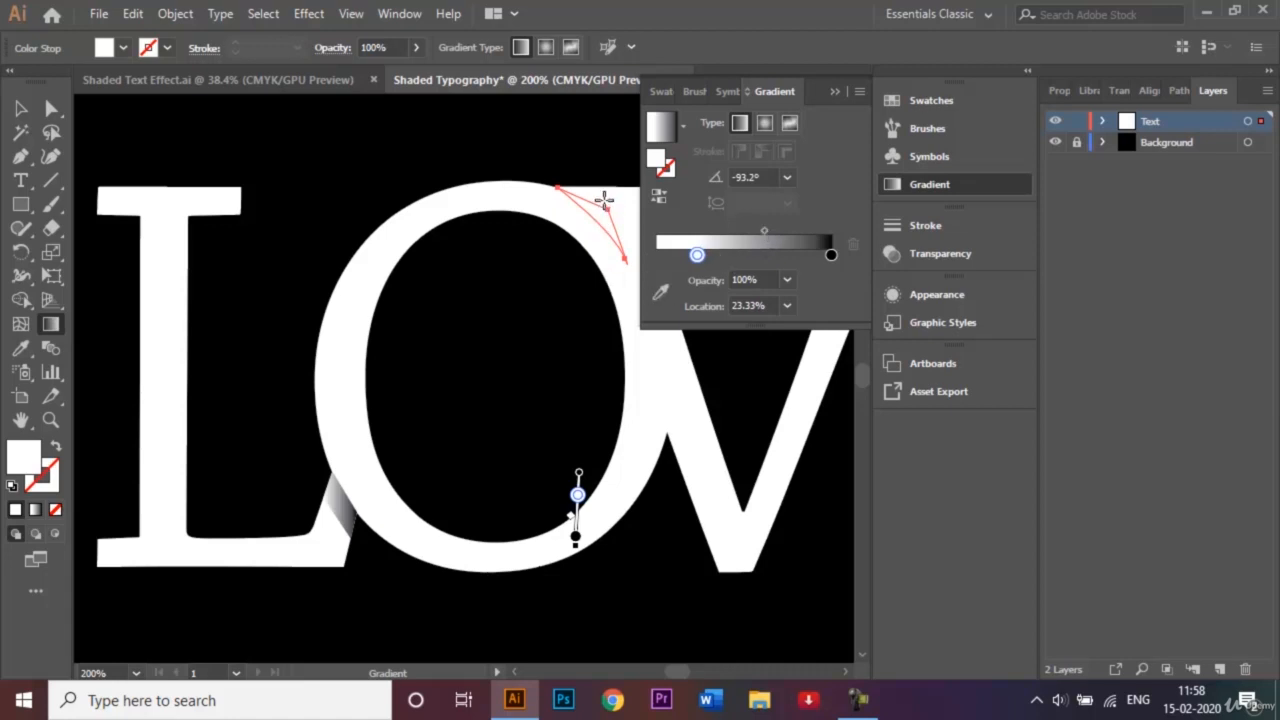
{"action": "left_click_drag", "start_coordinate": [602, 190], "coordinate": [604, 237]}
{"action": "left_click", "coordinate": [838, 92]}
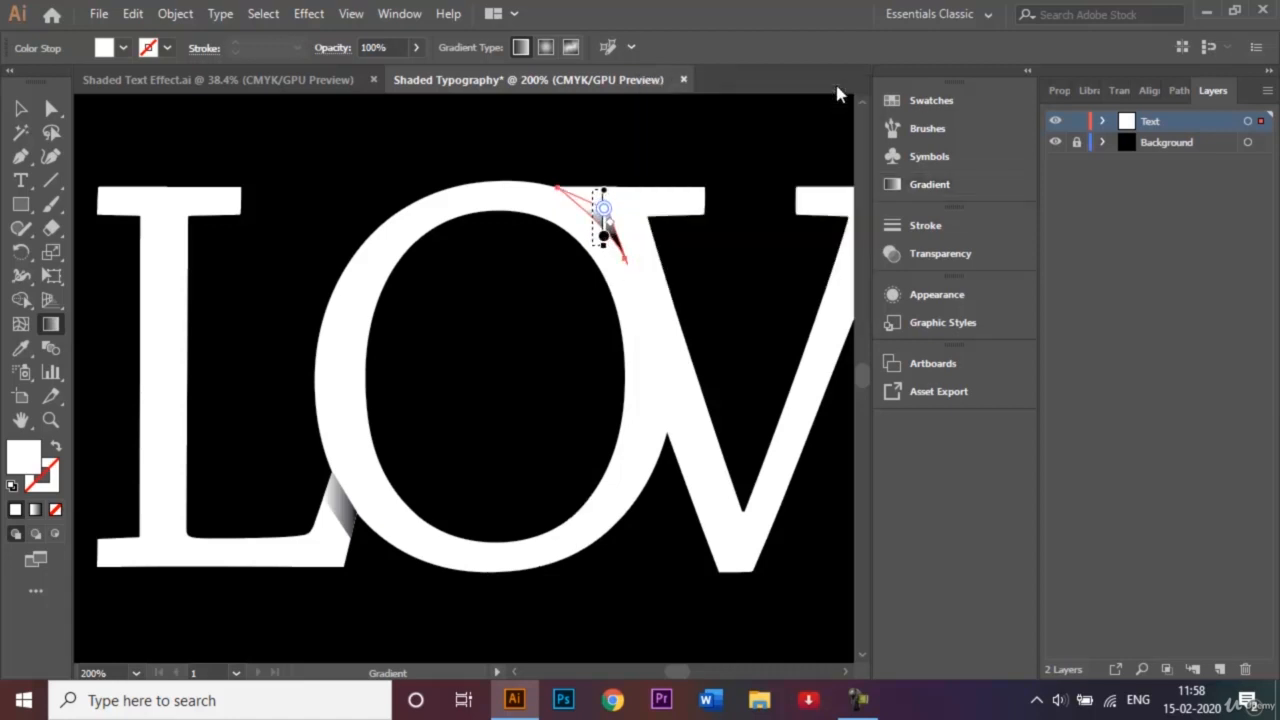
- Select all three joint shadows: the O–V, L–O and E triangle shapes
{"action": "left_click", "coordinate": [19, 110]}
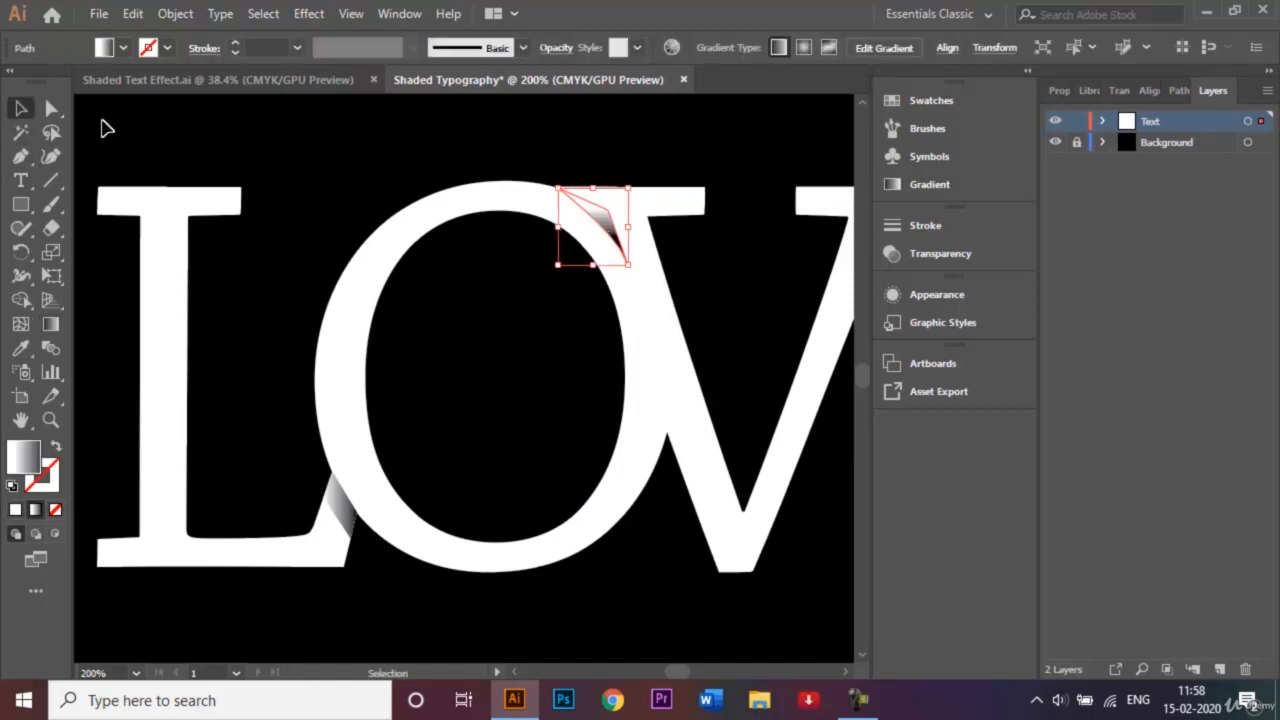
{"action": "left_click", "coordinate": [277, 152]}
{"action": "left_click", "coordinate": [606, 222]}
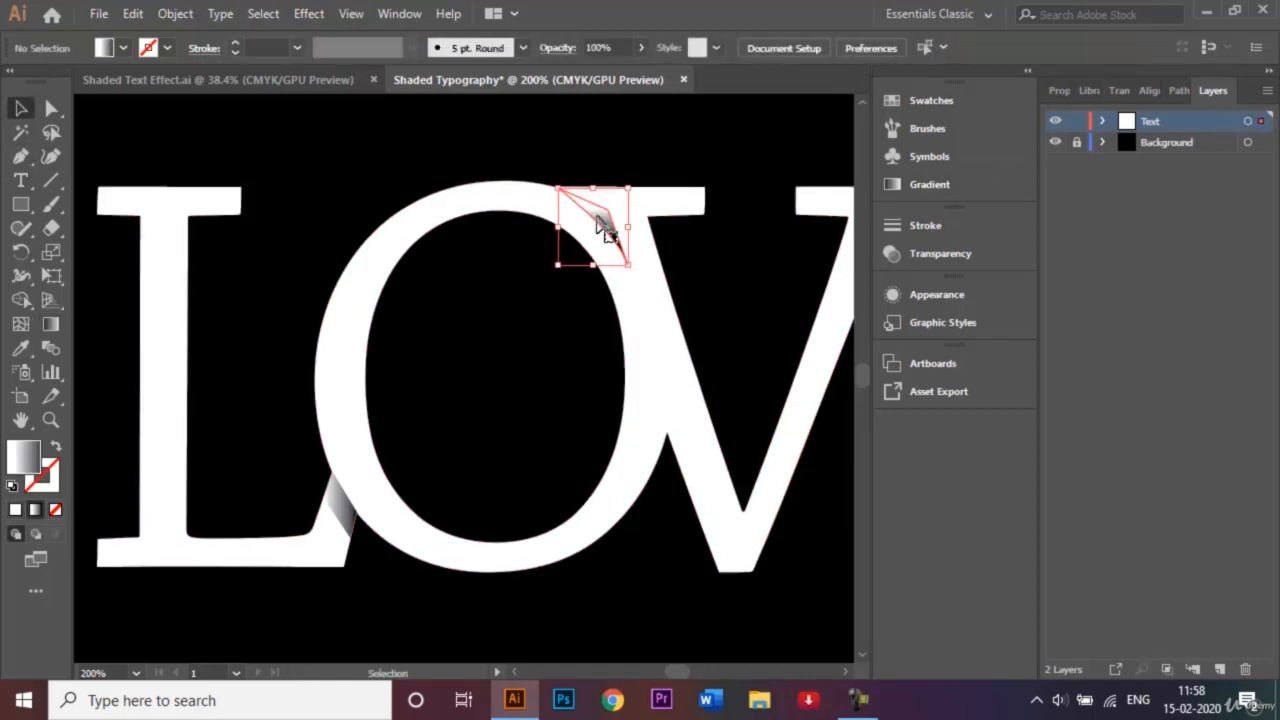
{"action": "left_click", "coordinate": [350, 522], "text": "shift"}
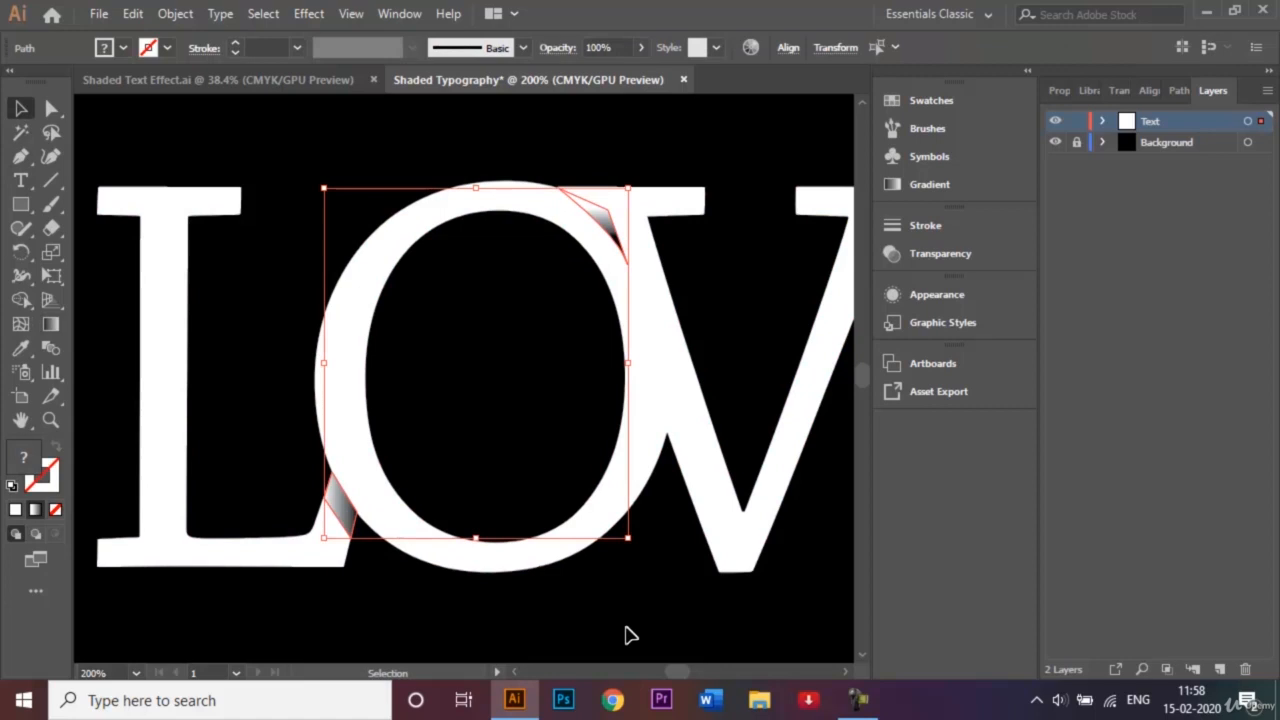
{"action": "left_click", "coordinate": [845, 672]}
{"action": "left_click", "coordinate": [844, 673]}
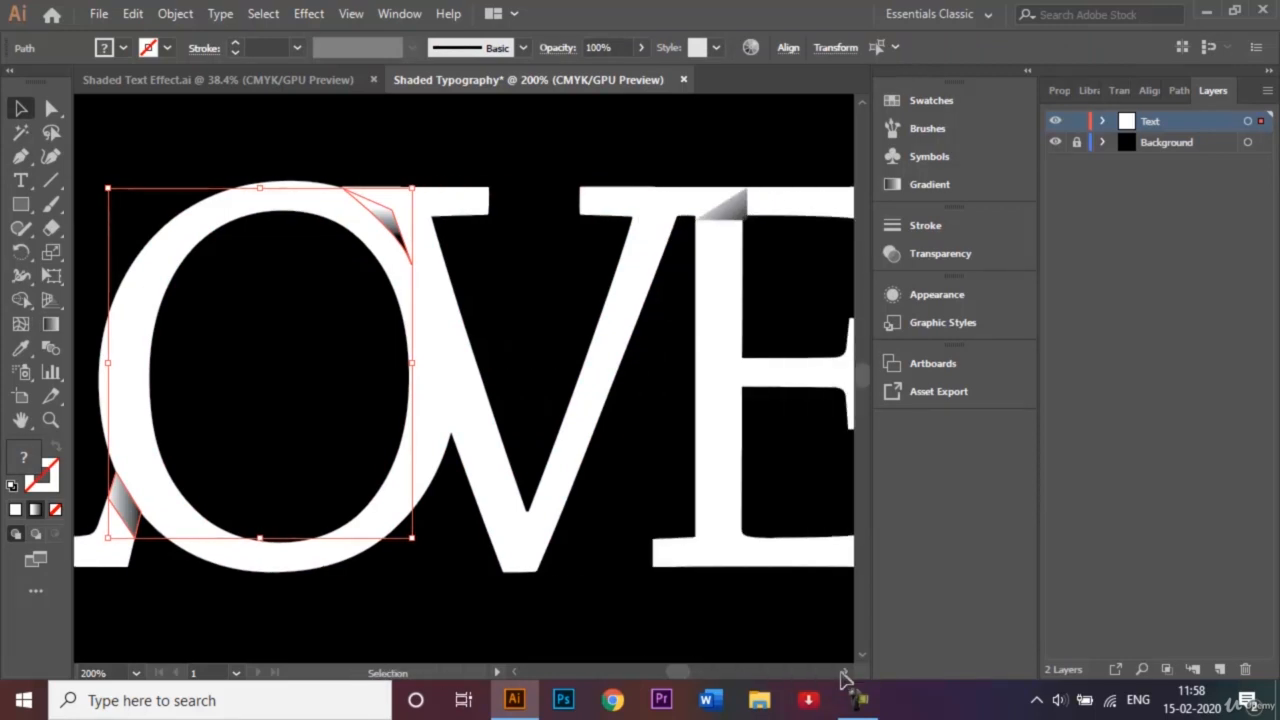
{"action": "left_click", "coordinate": [744, 214], "text": "shift"}
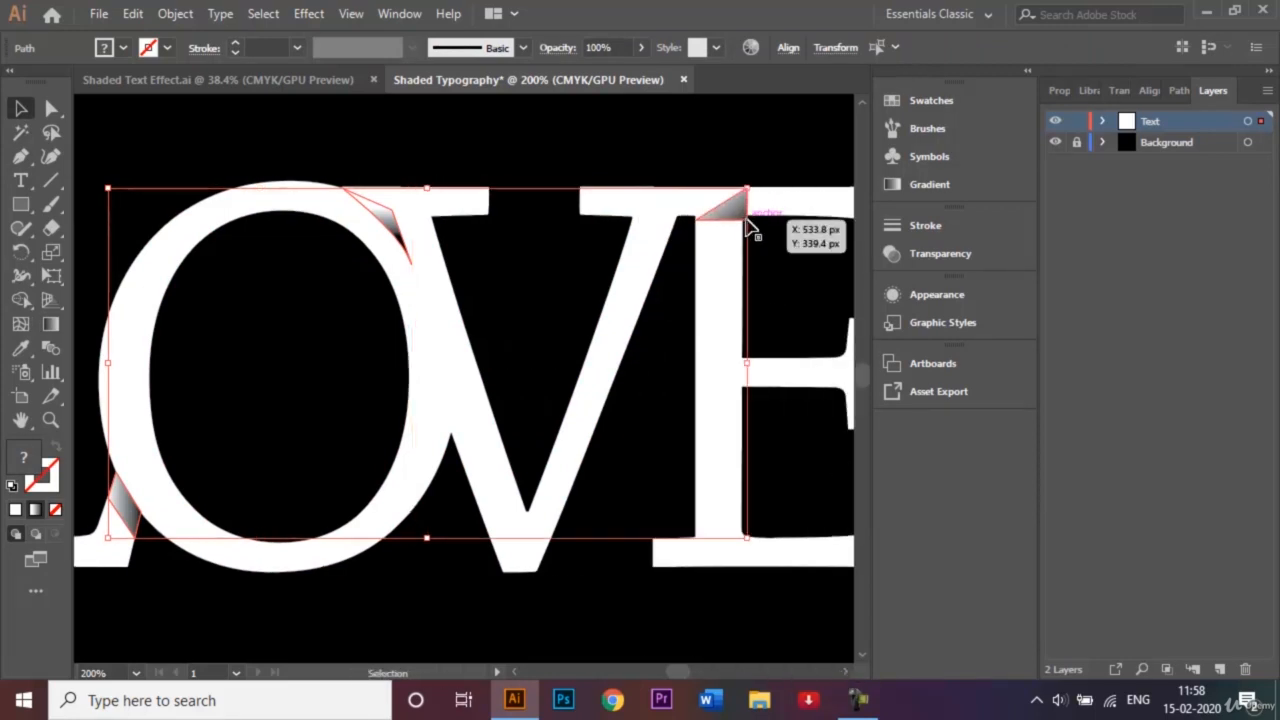
- Choose Effect > Texture > Grain to preview Stippled grain on the selected shadows
{"action": "left_click", "coordinate": [308, 14]}
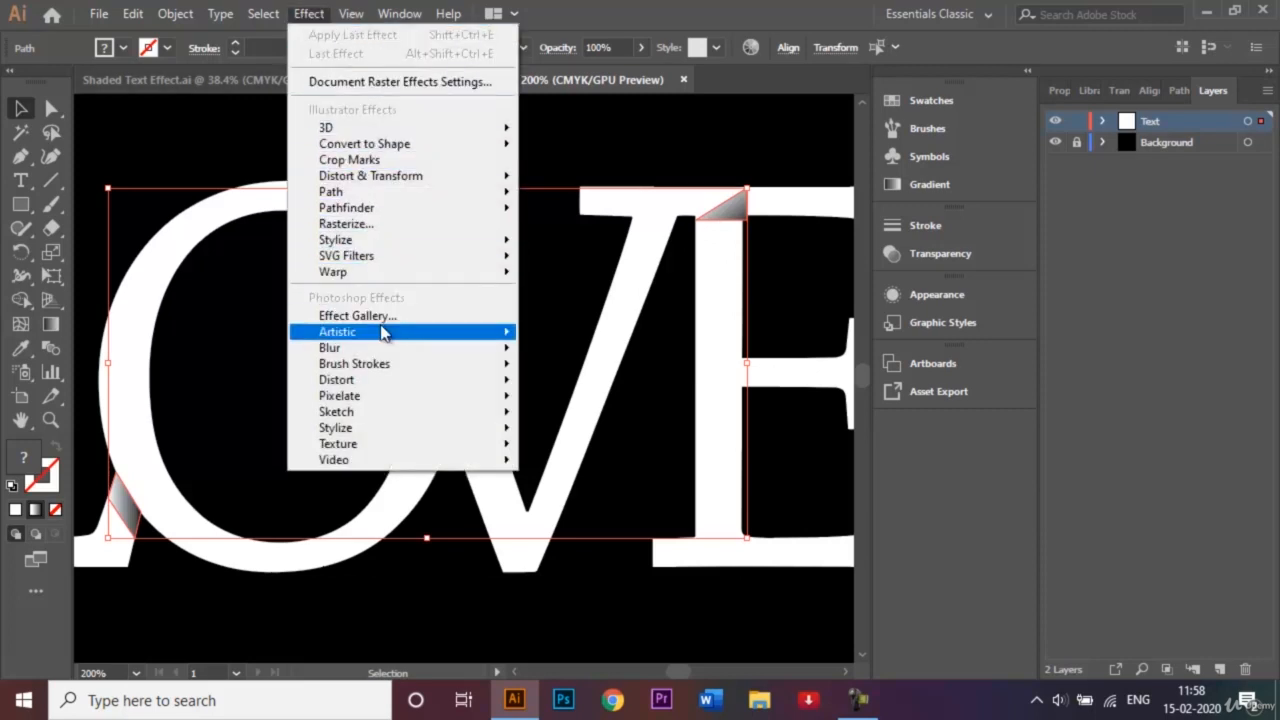
{"action": "mouse_move", "coordinate": [385, 335]}
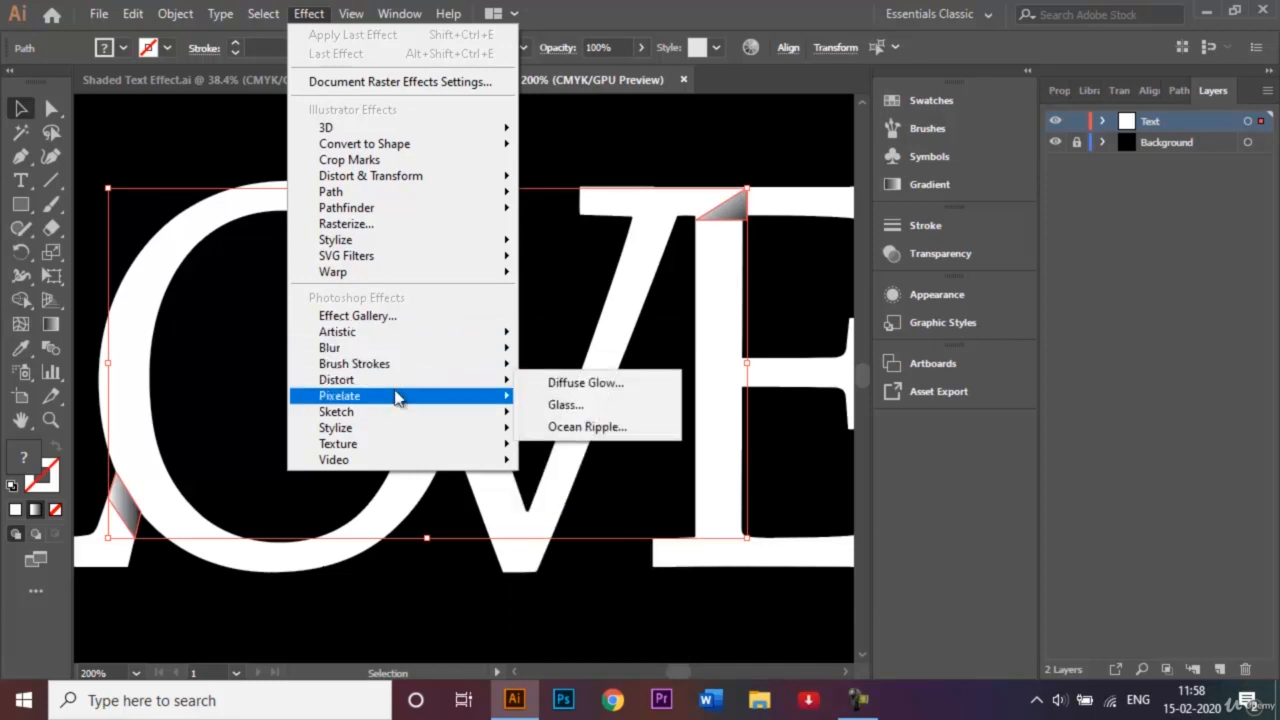
{"action": "mouse_move", "coordinate": [399, 402]}
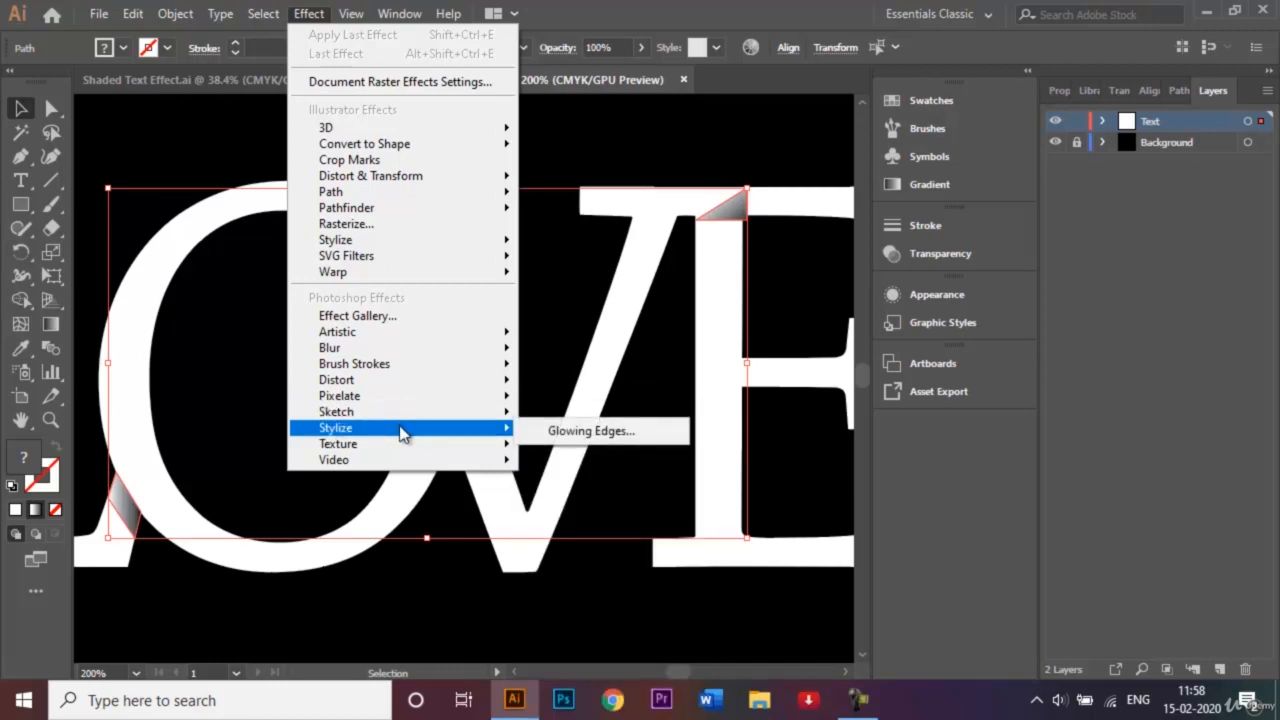
{"action": "mouse_move", "coordinate": [410, 455]}
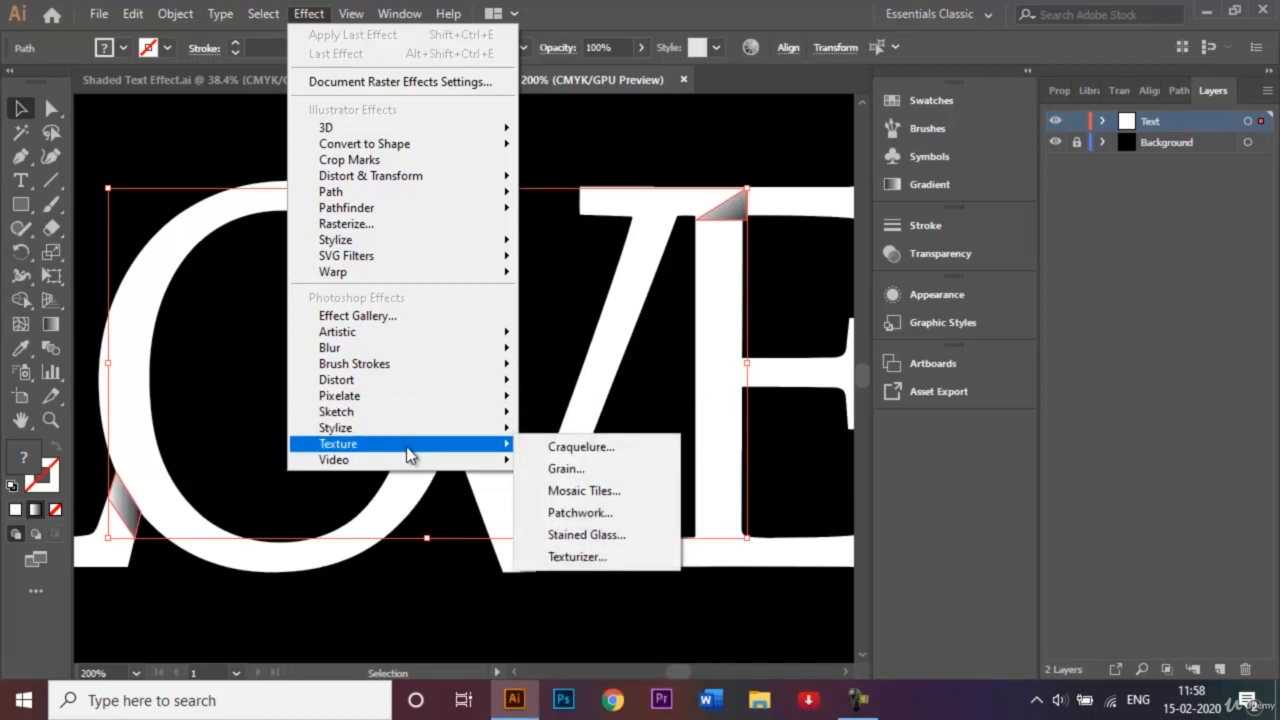
{"action": "left_click", "coordinate": [586, 470]}
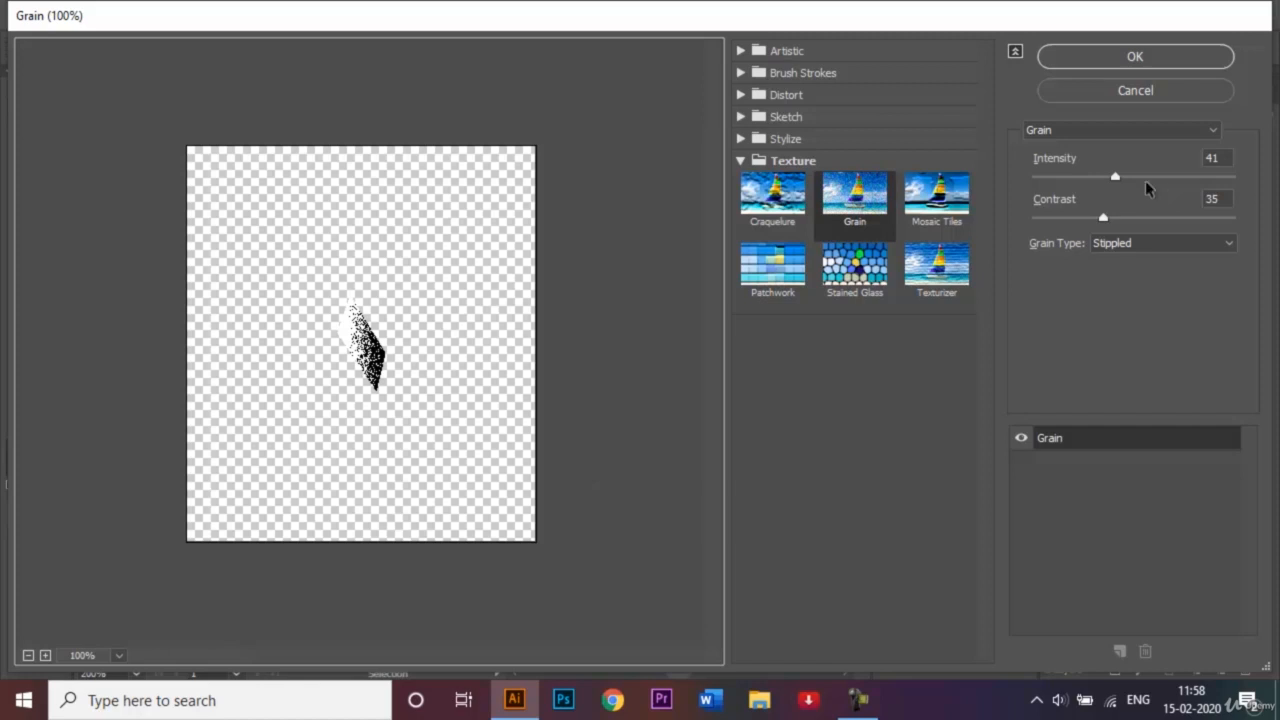
- Apply Stippled Grain at Intensity 52 and Contrast 13 to the joint shadows
{"action": "left_click_drag", "start_coordinate": [1116, 178], "coordinate": [1139, 181]}
{"action": "left_click_drag", "start_coordinate": [1105, 222], "coordinate": [1062, 222]}
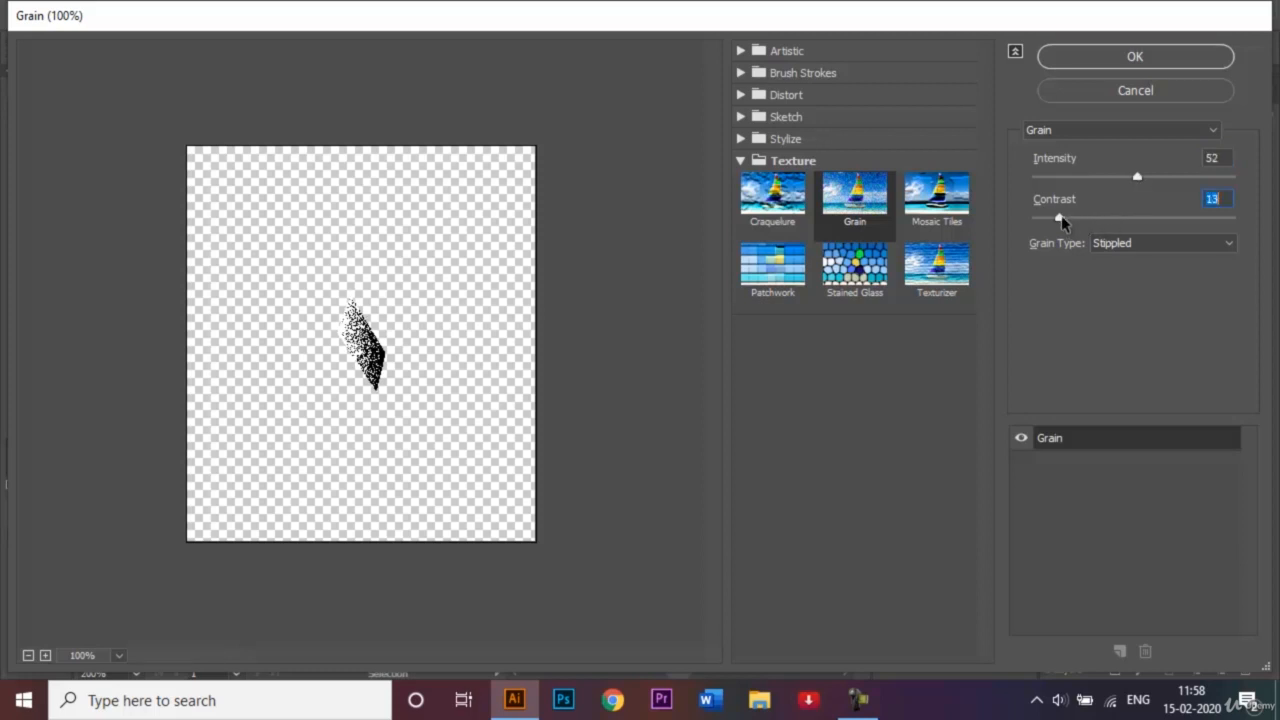
{"action": "left_click", "coordinate": [1190, 133]}
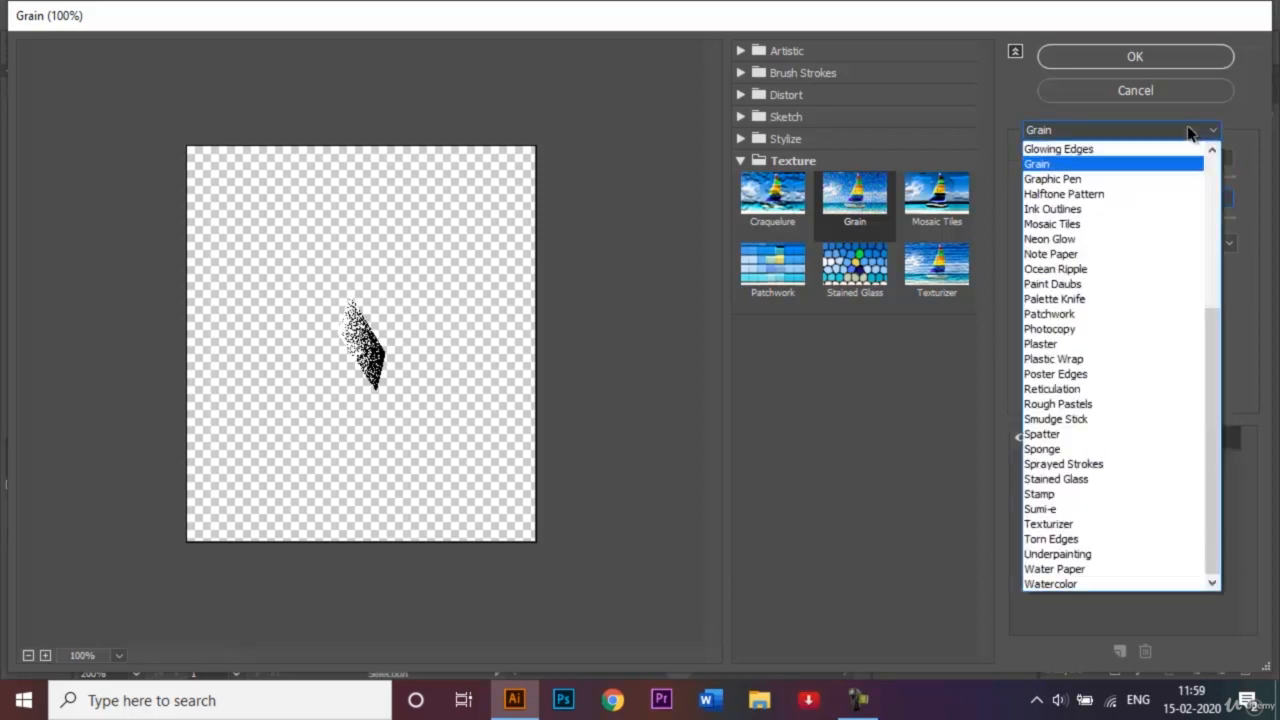
{"action": "left_click", "coordinate": [1112, 240]}
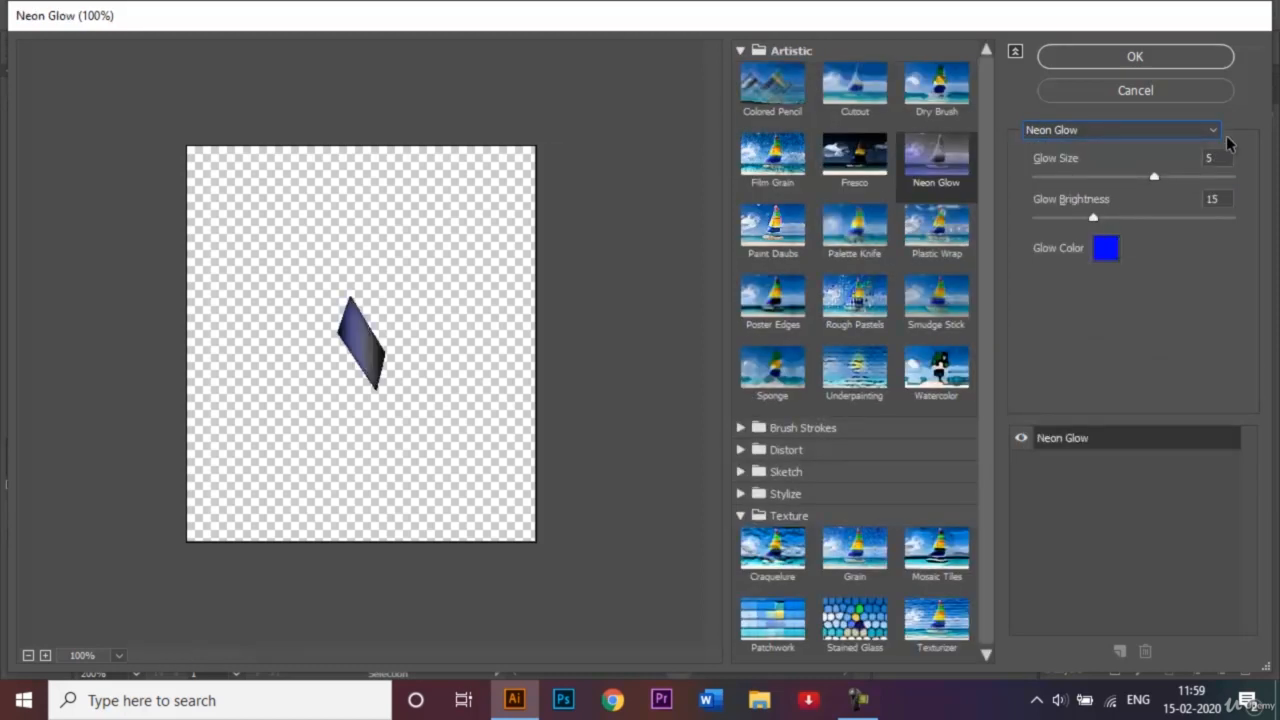
{"action": "left_click", "coordinate": [1206, 134]}
{"action": "left_click", "coordinate": [1108, 165]}
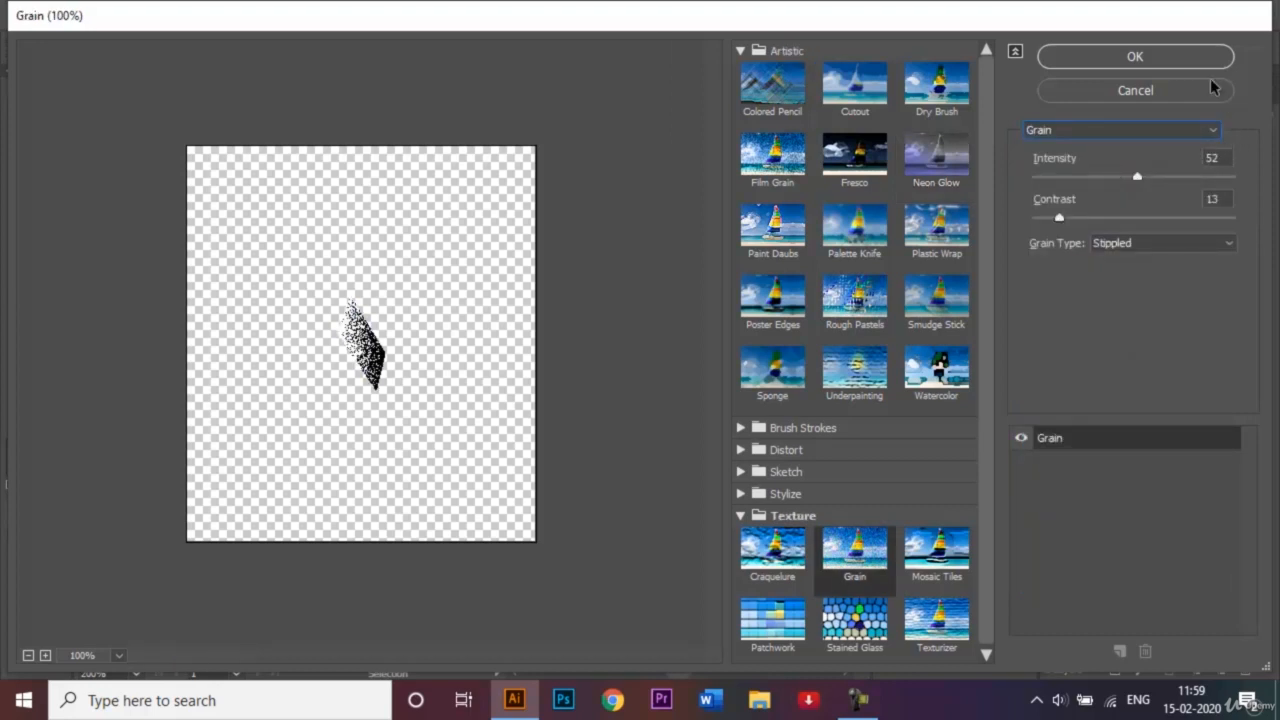
{"action": "left_click", "coordinate": [1176, 50]}
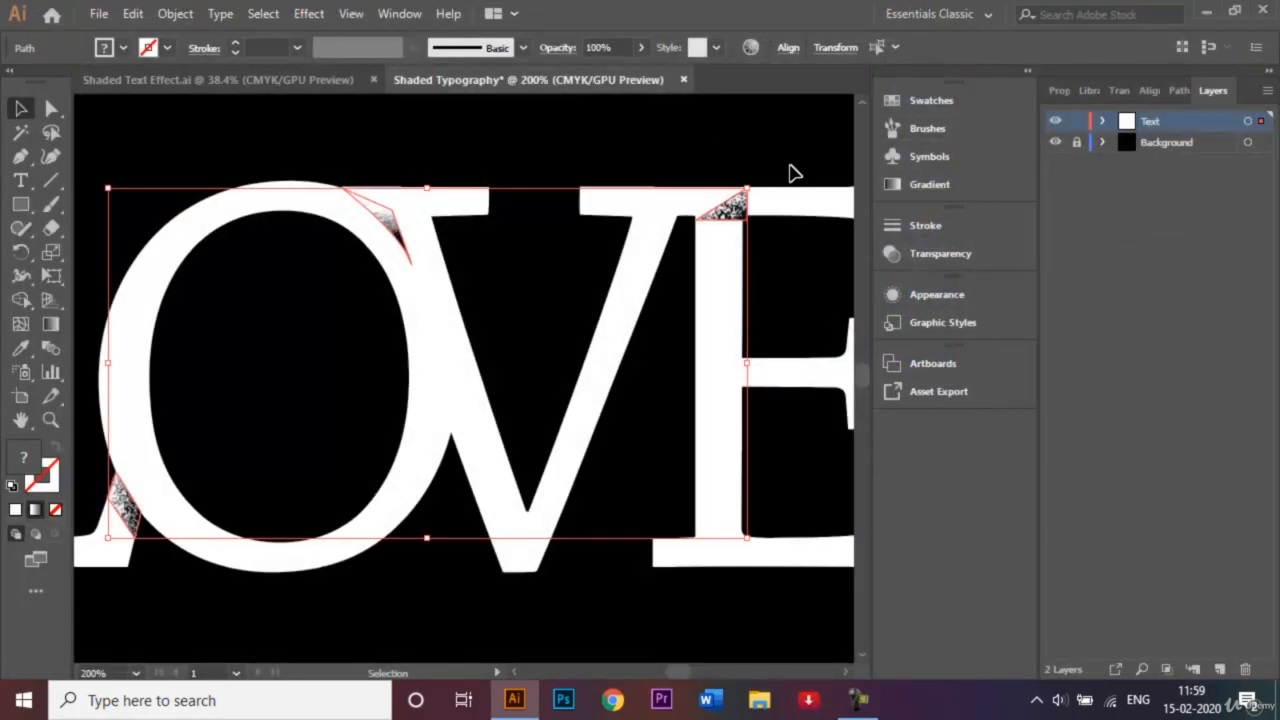
- Set the grainy shadow shapes to 50% opacity, then deselect them
{"action": "left_click", "coordinate": [947, 259]}
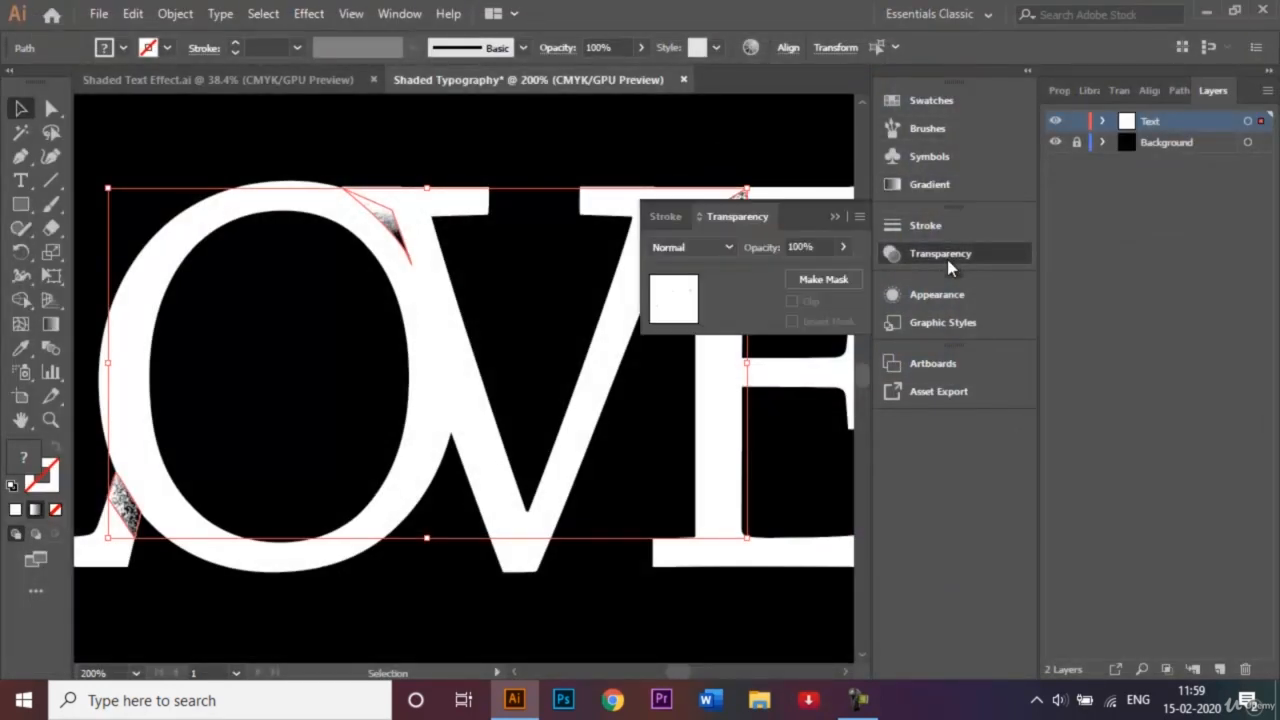
{"action": "left_click", "coordinate": [800, 246]}
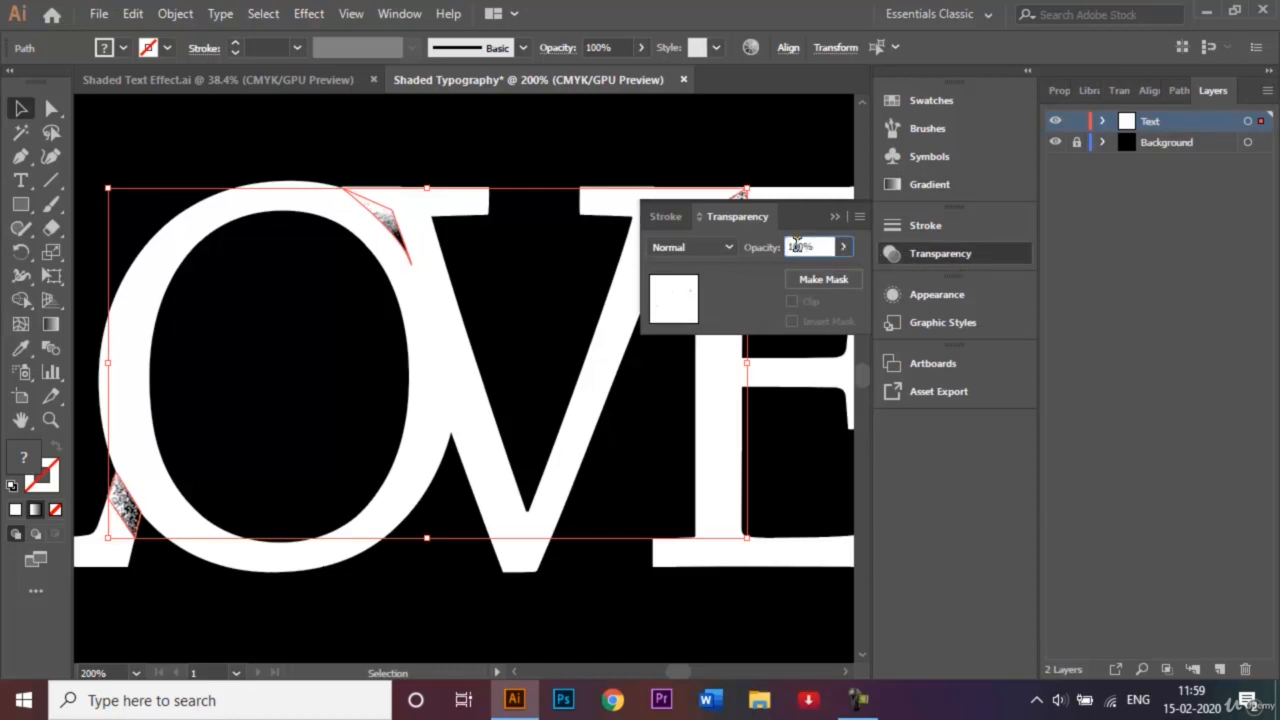
{"action": "key", "text": "BackSpace"}
{"action": "key", "text": "BackSpace"}
{"action": "type", "text": "5"}
{"action": "key", "text": "Return"}
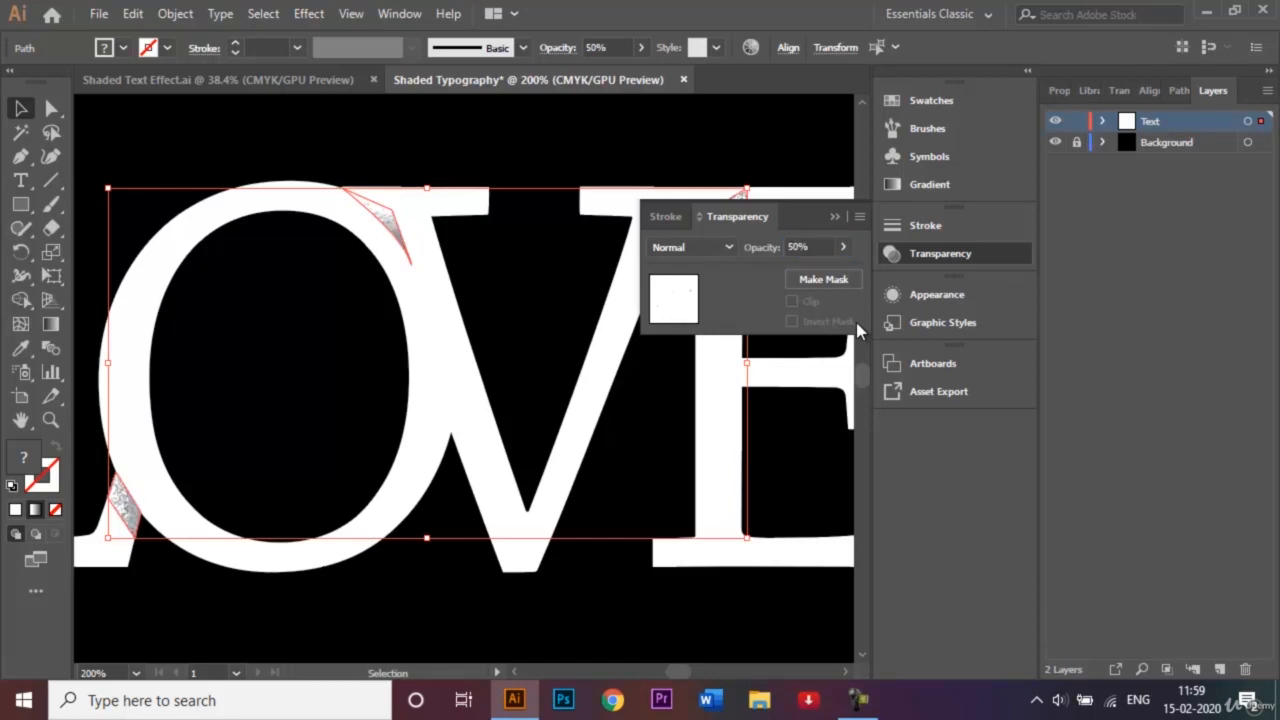
{"action": "left_click", "coordinate": [834, 216]}
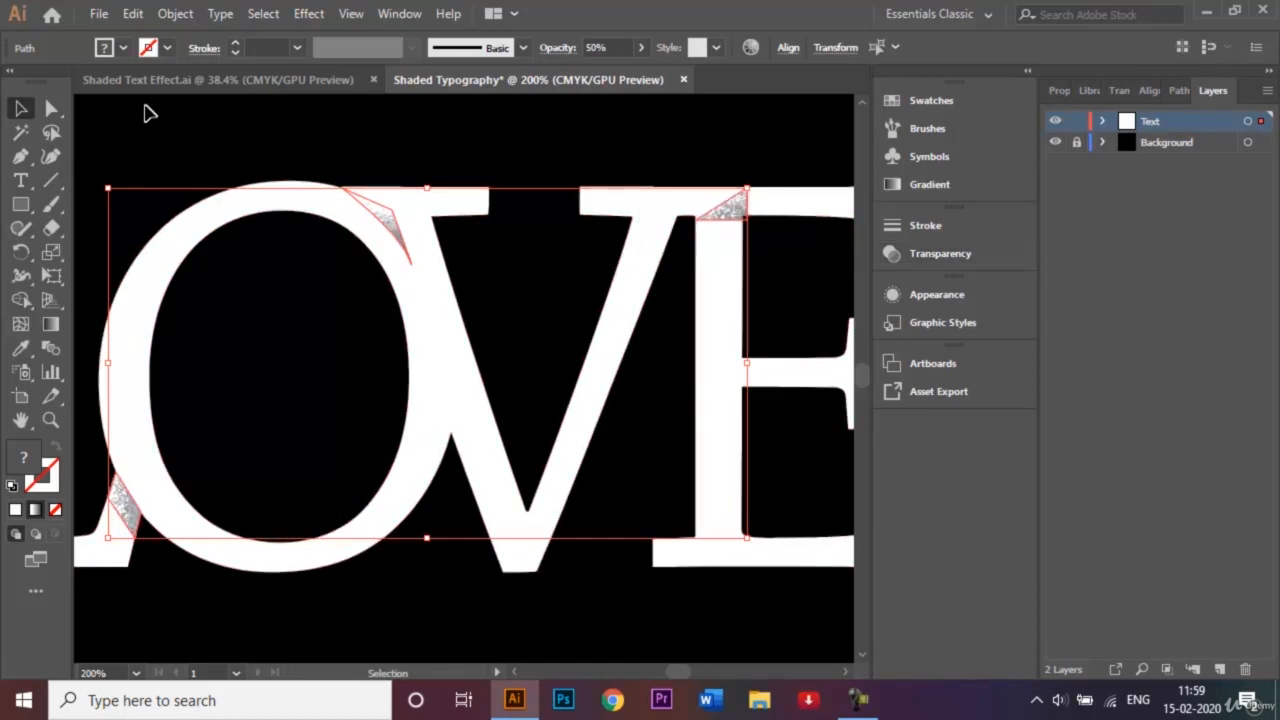
{"action": "left_click", "coordinate": [288, 165]}
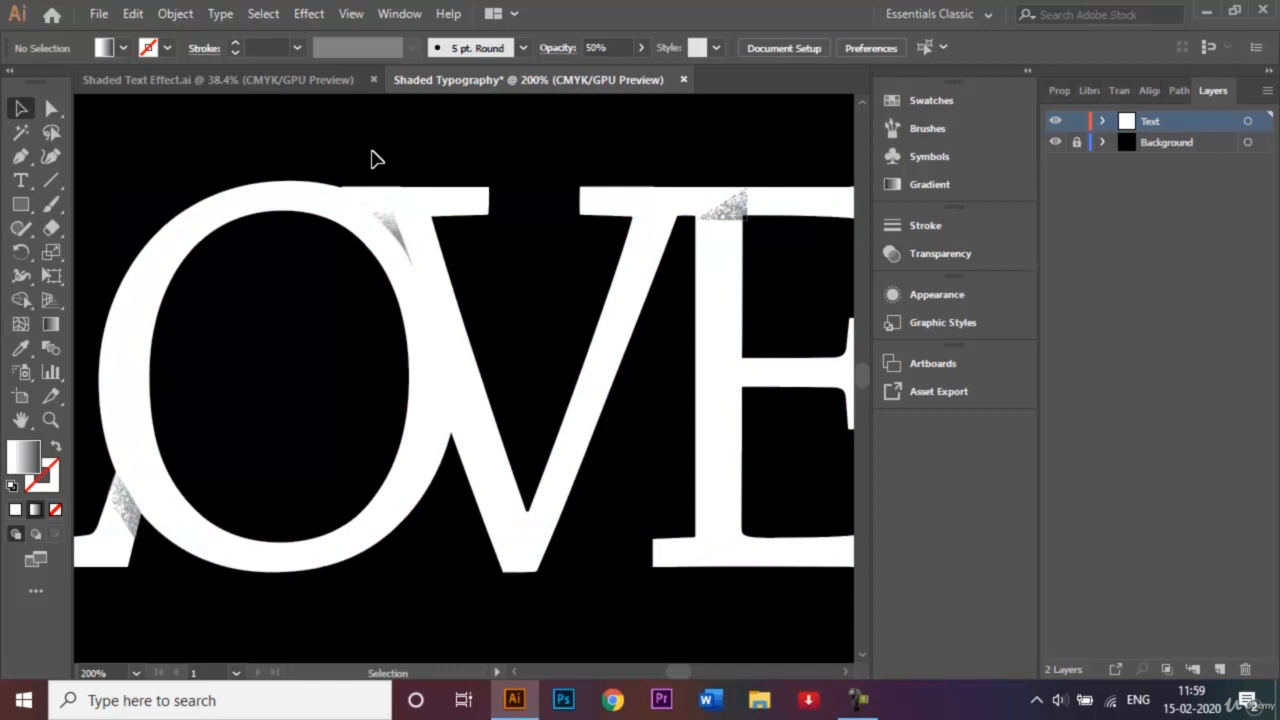
- Fit the artboard in view, scale up the LOVE lettering, and nudge it right and down
{"action": "key", "text": "ctrl+0"}
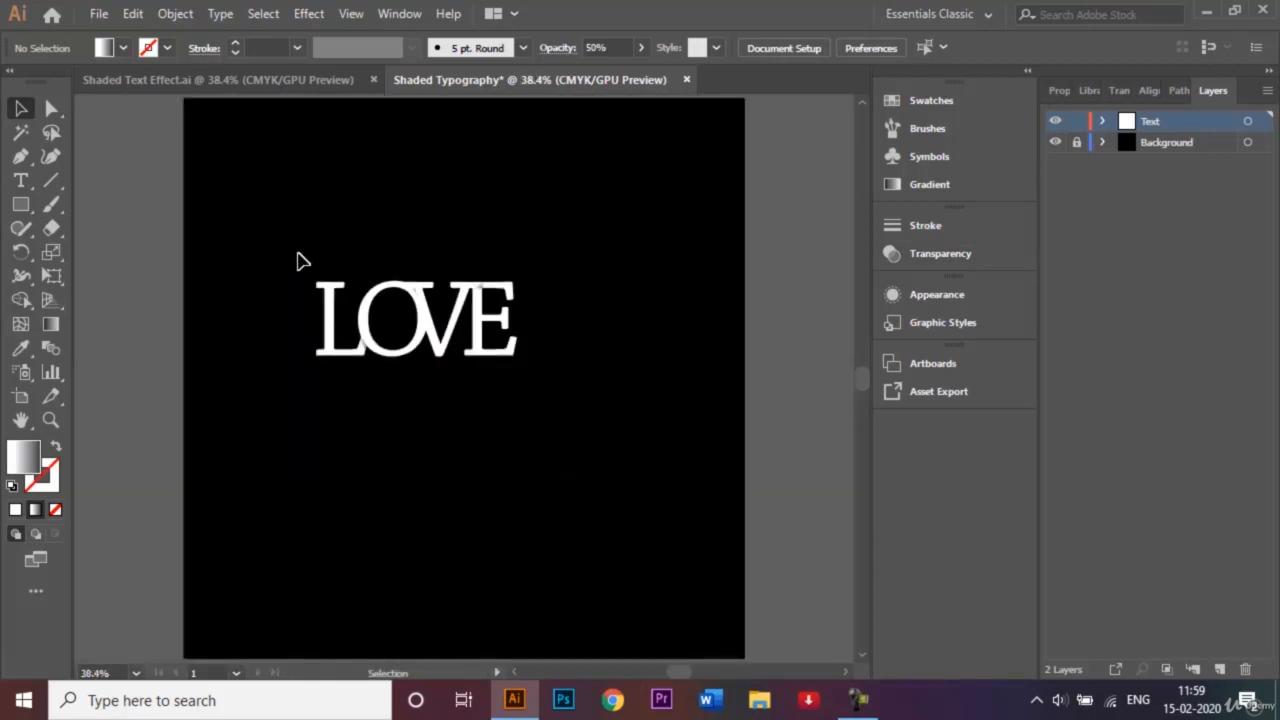
{"action": "left_click_drag", "start_coordinate": [298, 254], "coordinate": [551, 418]}
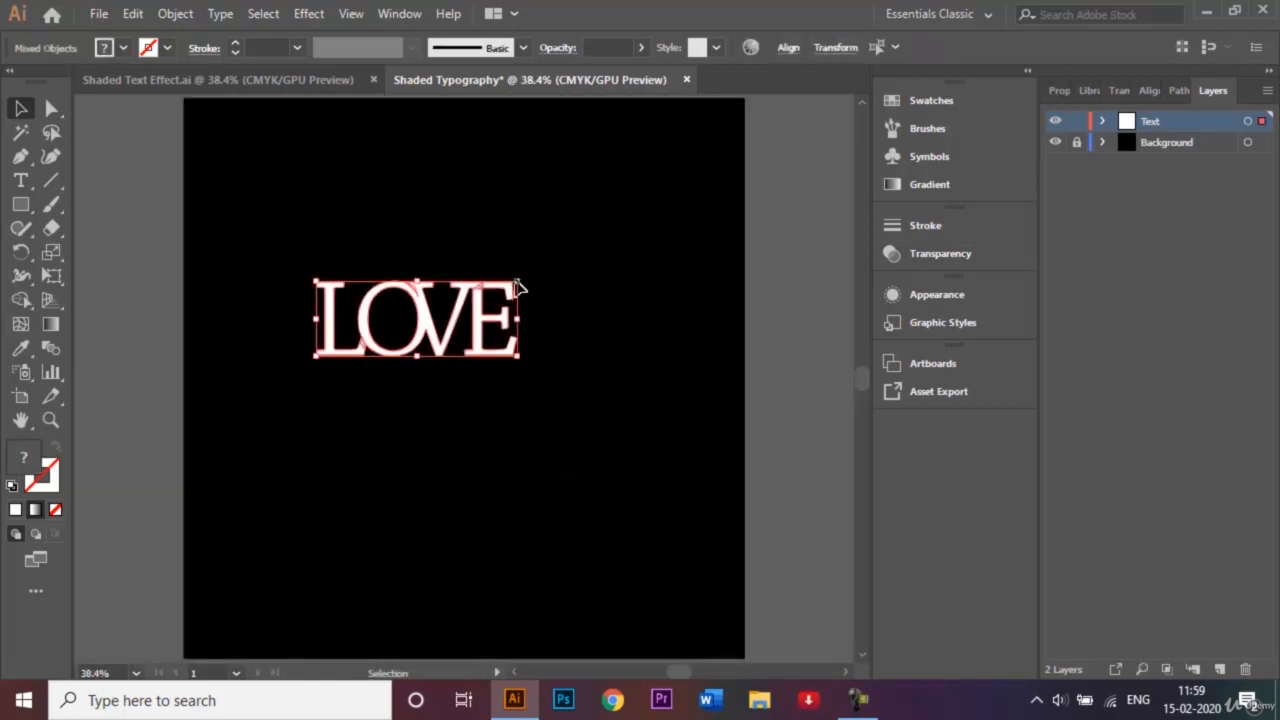
{"action": "mouse_move", "coordinate": [518, 279]}
{"action": "left_mouse_down"}
{"action": "mouse_move", "coordinate": [680, 205]}
{"action": "mouse_move", "coordinate": [661, 212]}
{"action": "left_mouse_up"}
{"action": "key", "text": "shift+Right"}
{"action": "key", "text": "shift+Right"}
{"action": "key", "text": "shift+Right"}
{"action": "key", "text": "shift+Right"}
{"action": "key", "text": "shift+Right"}
{"action": "key", "text": "shift+Right"}
{"action": "key", "text": "shift+Right"}
{"action": "key", "text": "shift+Right"}
{"action": "key", "text": "shift+Right"}
{"action": "key", "text": "shift+Right"}
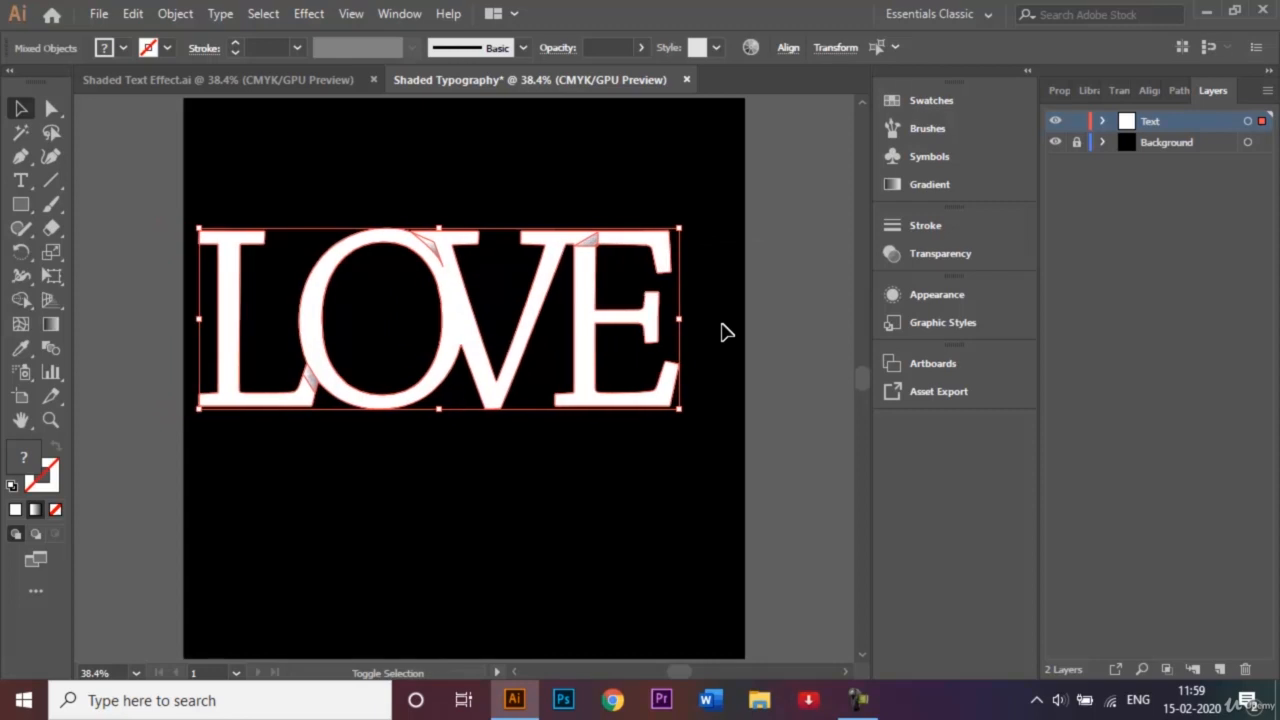
{"action": "key", "text": "shift+Down"}
{"action": "key", "text": "shift+Down"}
{"action": "key", "text": "shift+Down"}
{"action": "key", "text": "shift+Down"}
{"action": "key", "text": "shift+Down"}
{"action": "key", "text": "shift+Down"}
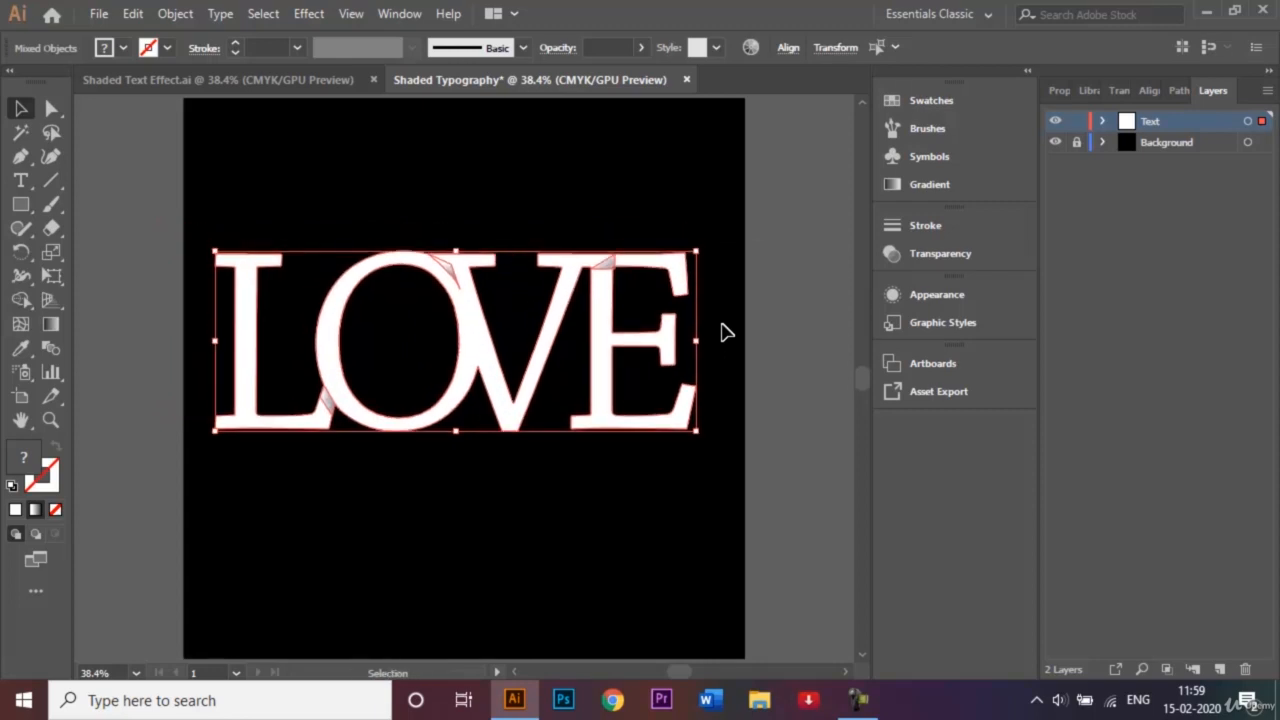
{"action": "left_click", "coordinate": [806, 347]}
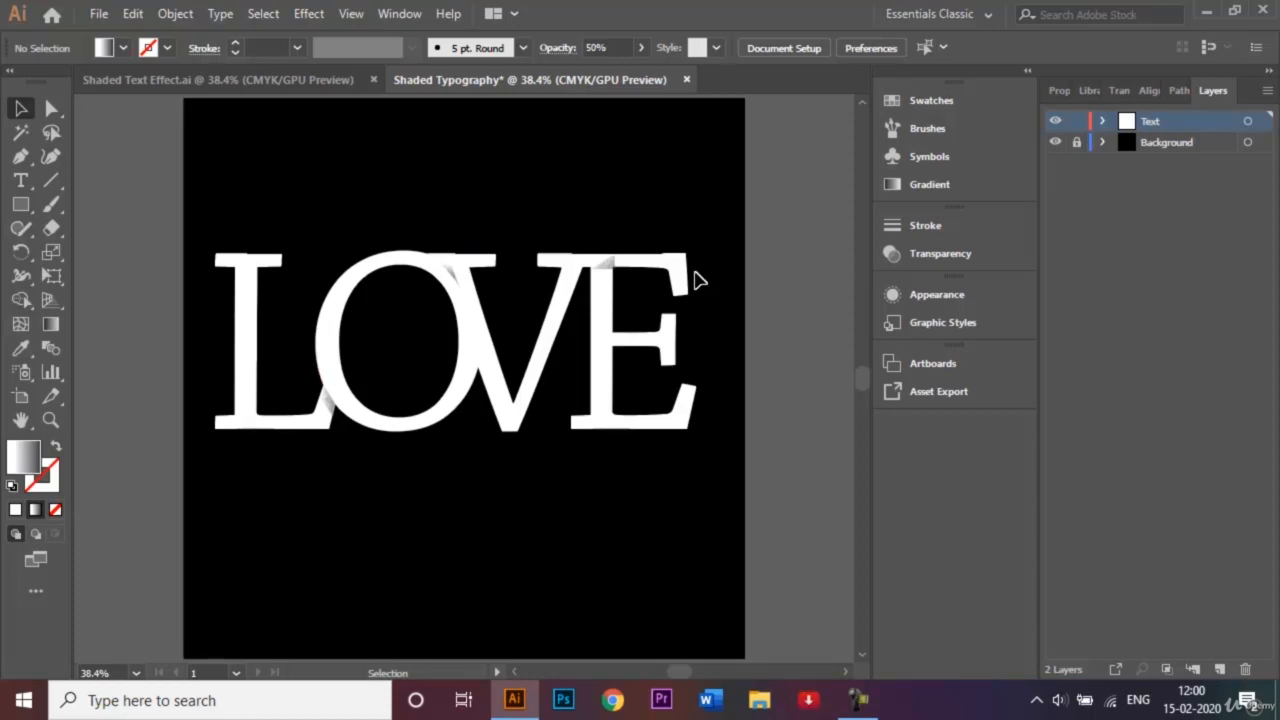
- Open File > Save As to store the artwork as Shaded Typography.ai
{"action": "left_click", "coordinate": [99, 14]}
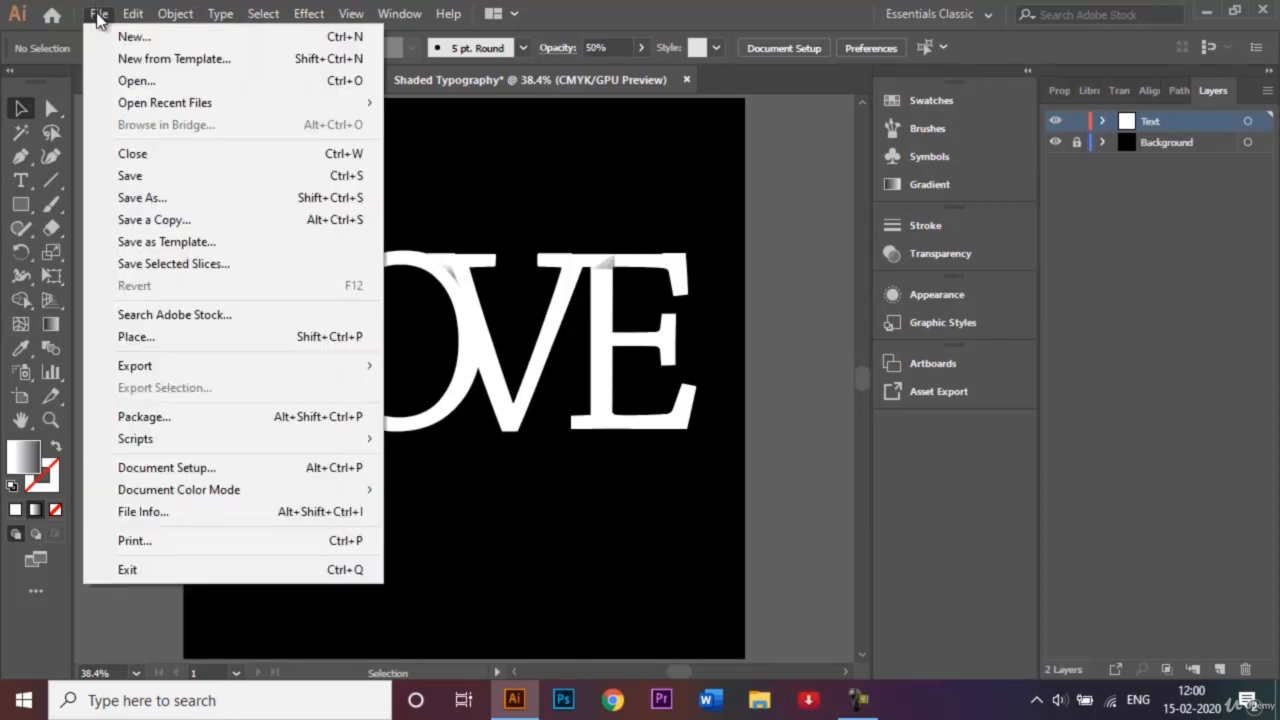
{"action": "left_click", "coordinate": [185, 204]}
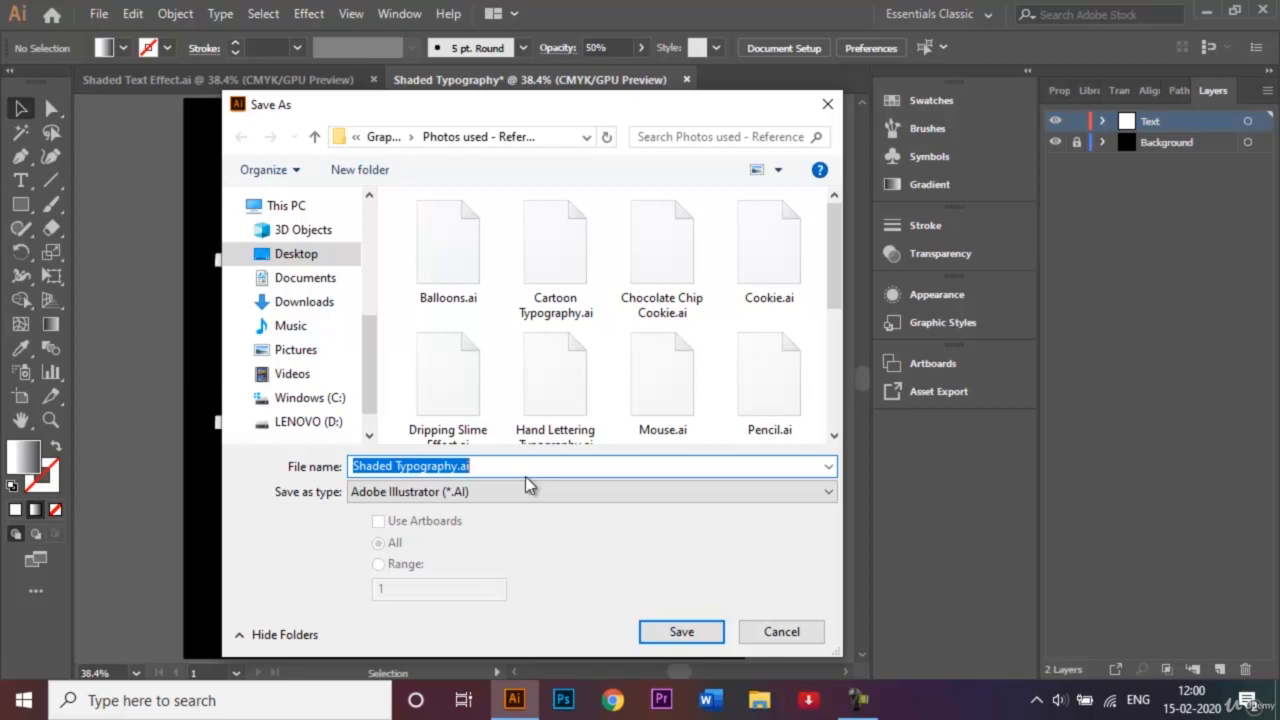
- Save the LOVE artwork as Shaded Typography.ai, accepting the default Illustrator CC options
{"action": "left_click", "coordinate": [672, 633]}
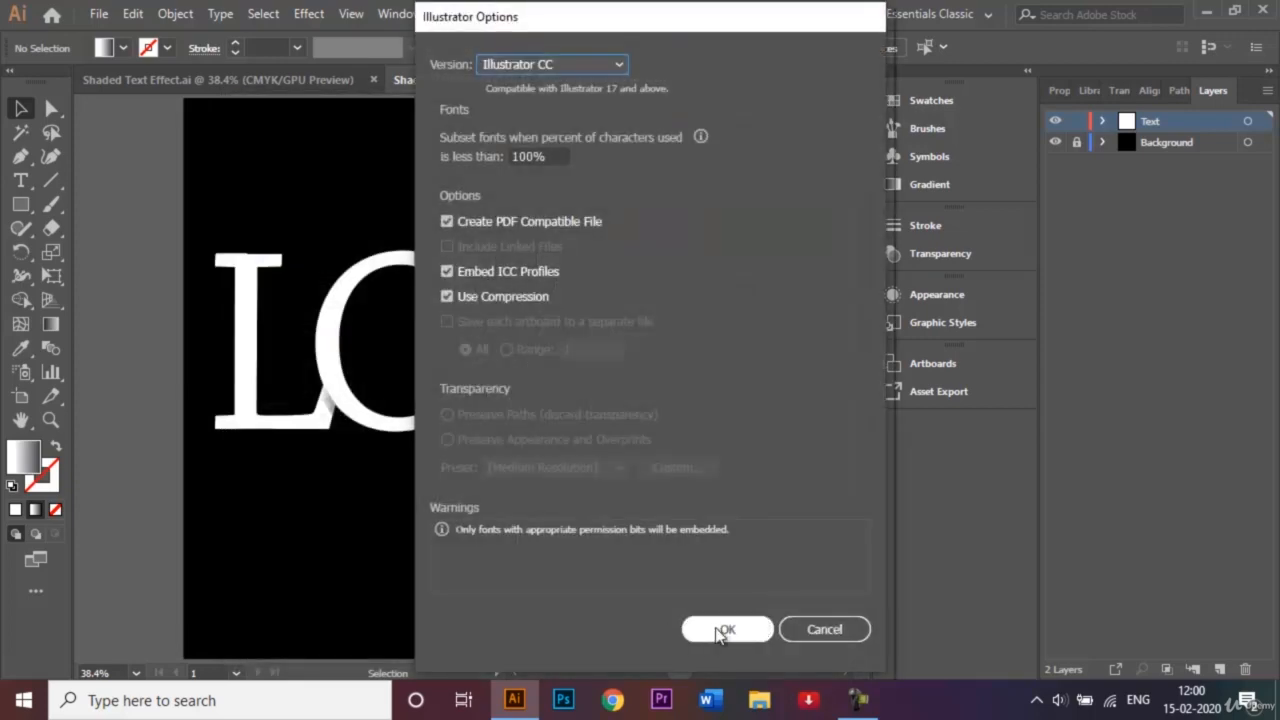
{"action": "left_click", "coordinate": [725, 630]}
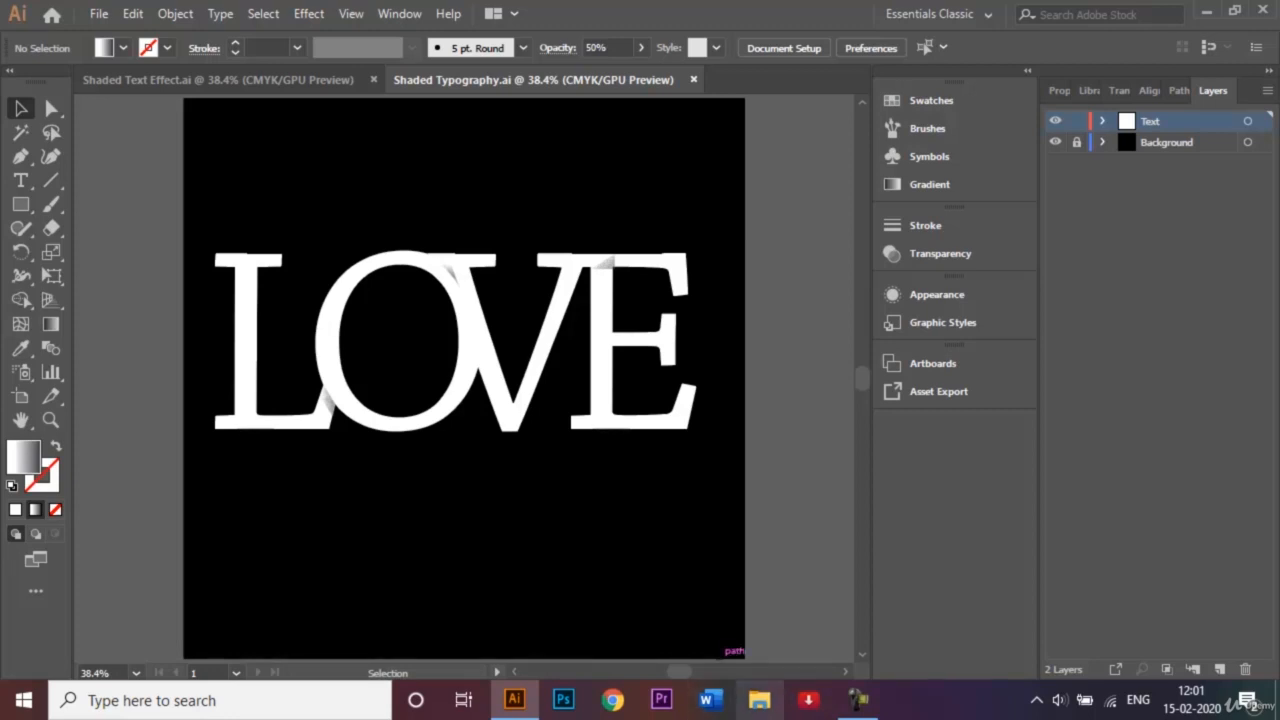
{"action": "left_click", "coordinate": [857, 699]}
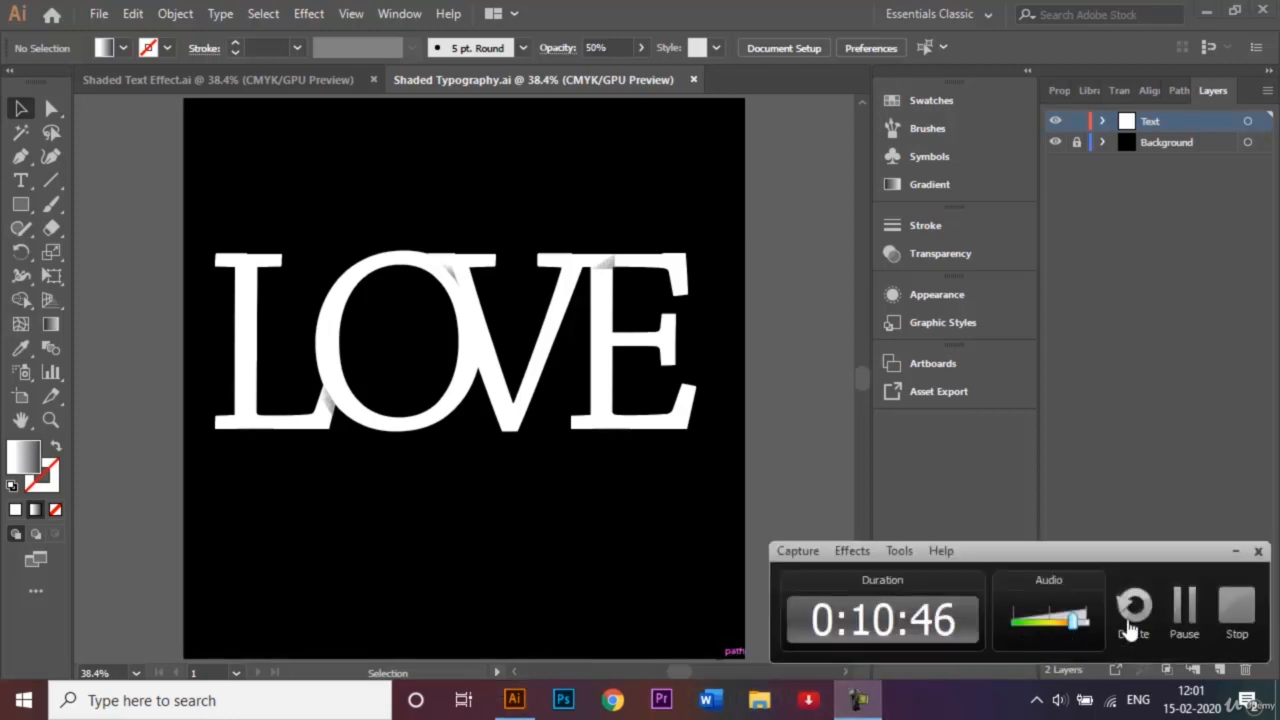